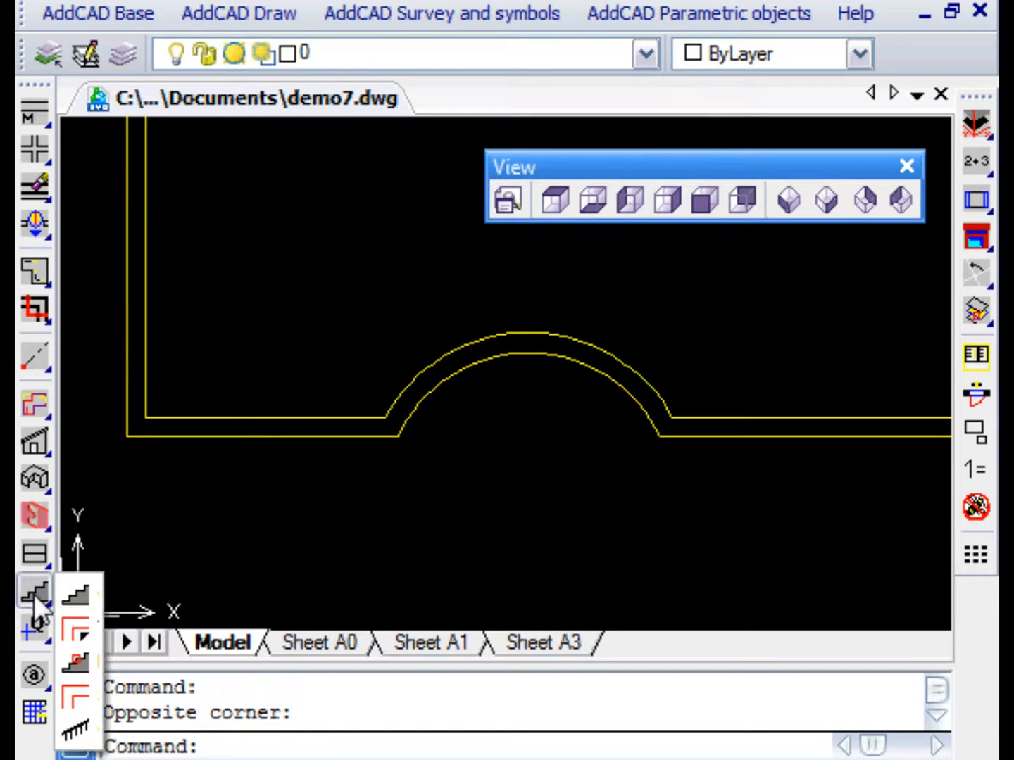
# Start the stair outline from a Nearest-snapped point on the lower-left yellow boundary.
pyautogui.click(76, 698)
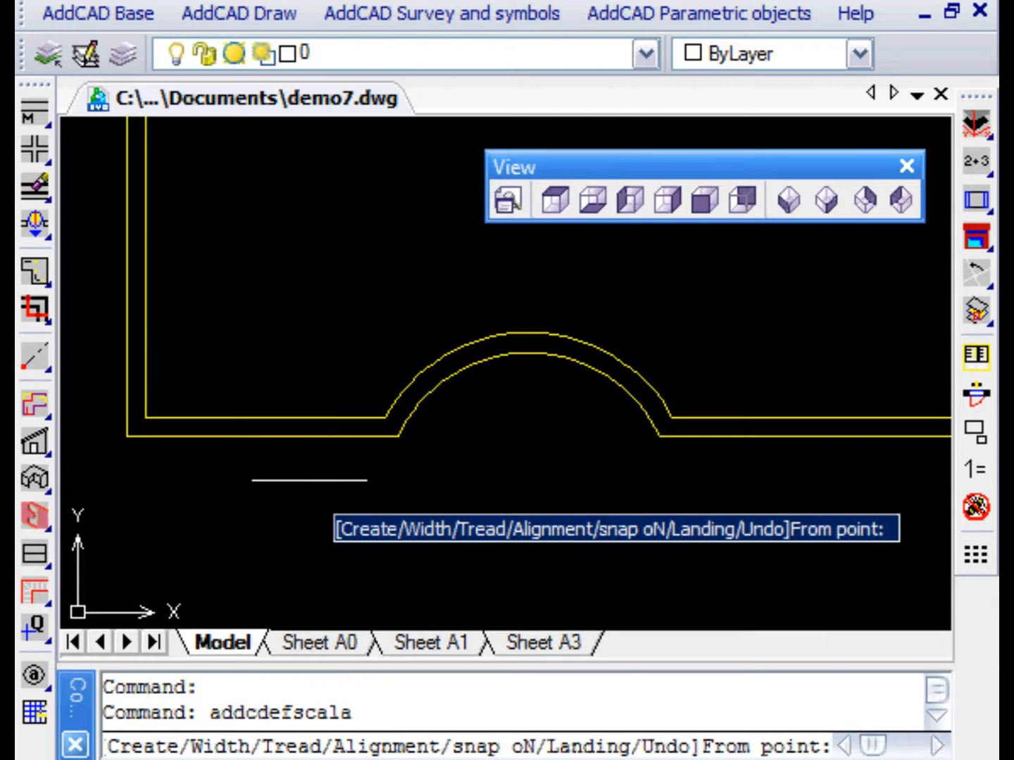
pyautogui.rightClick(309, 478)
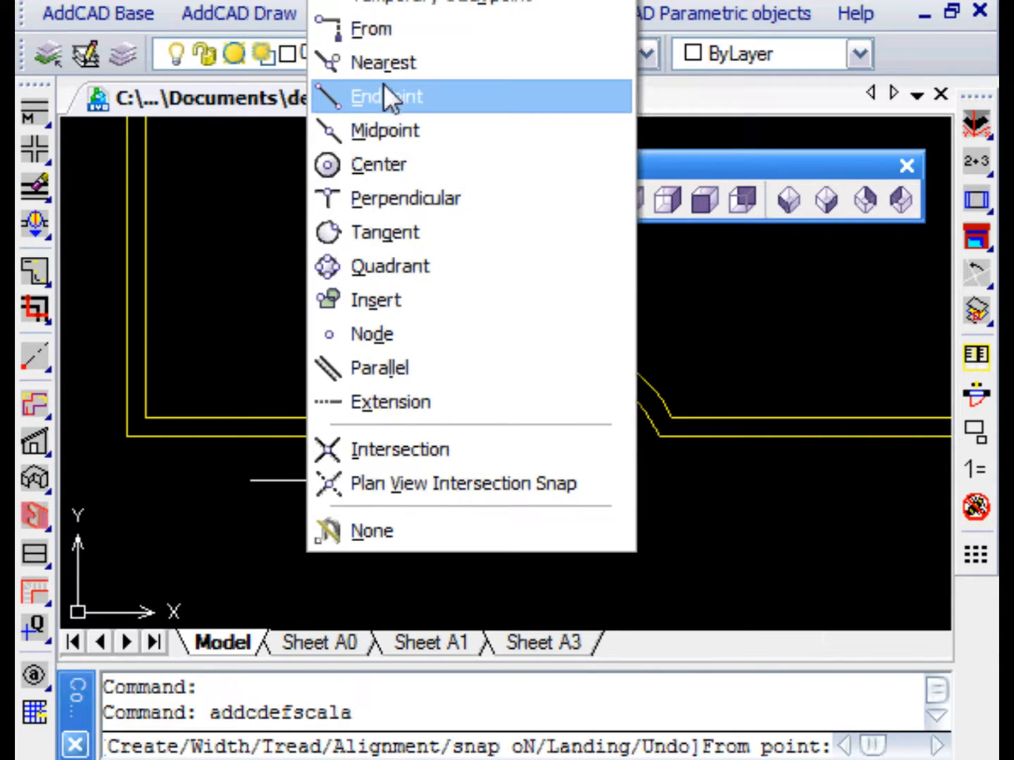
pyautogui.click(382, 62)
pyautogui.click(238, 437)
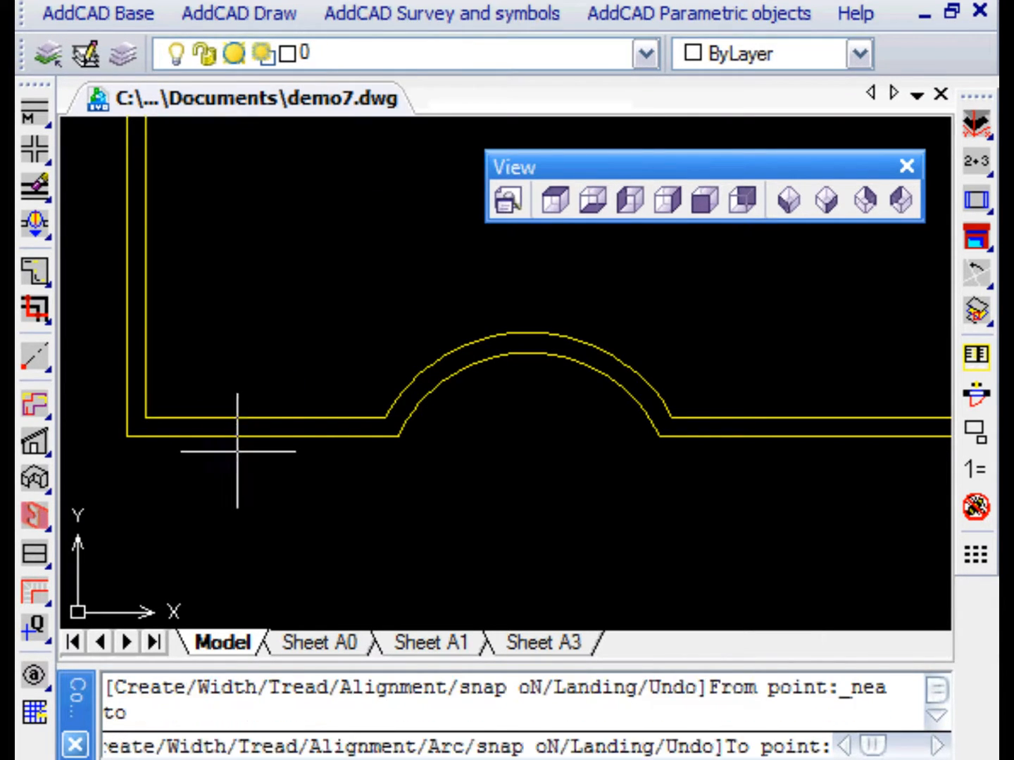
# Set the stair alignment to Left.
pyautogui.rightClick(492, 459)
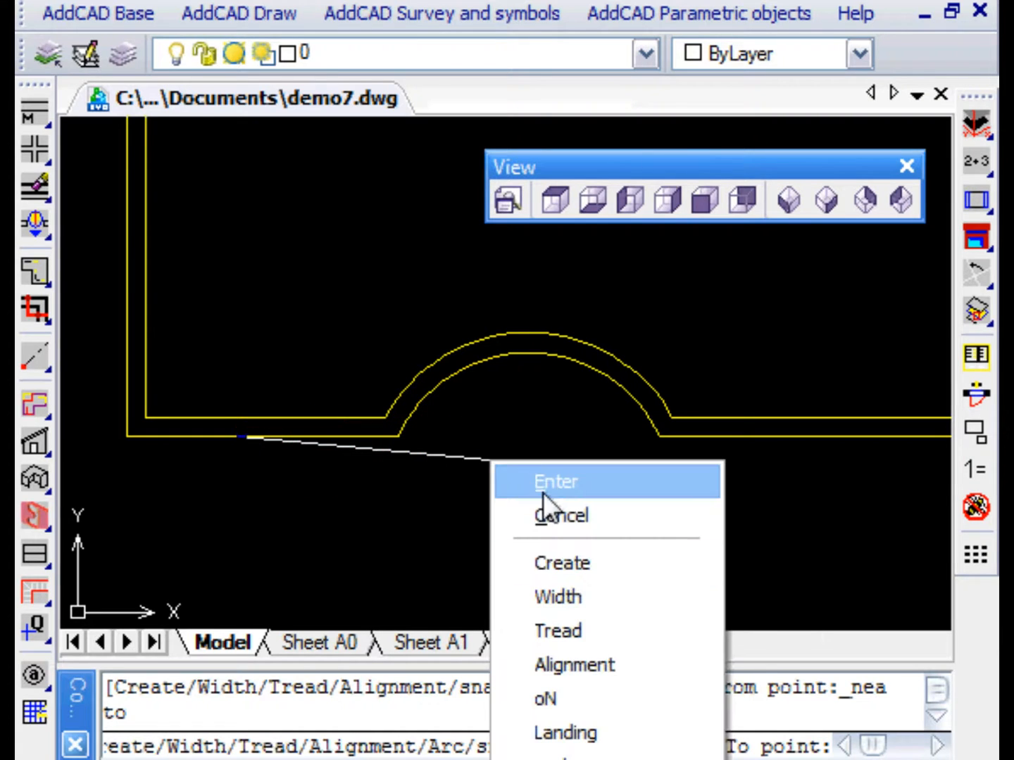
pyautogui.click(572, 665)
pyautogui.rightClick(546, 497)
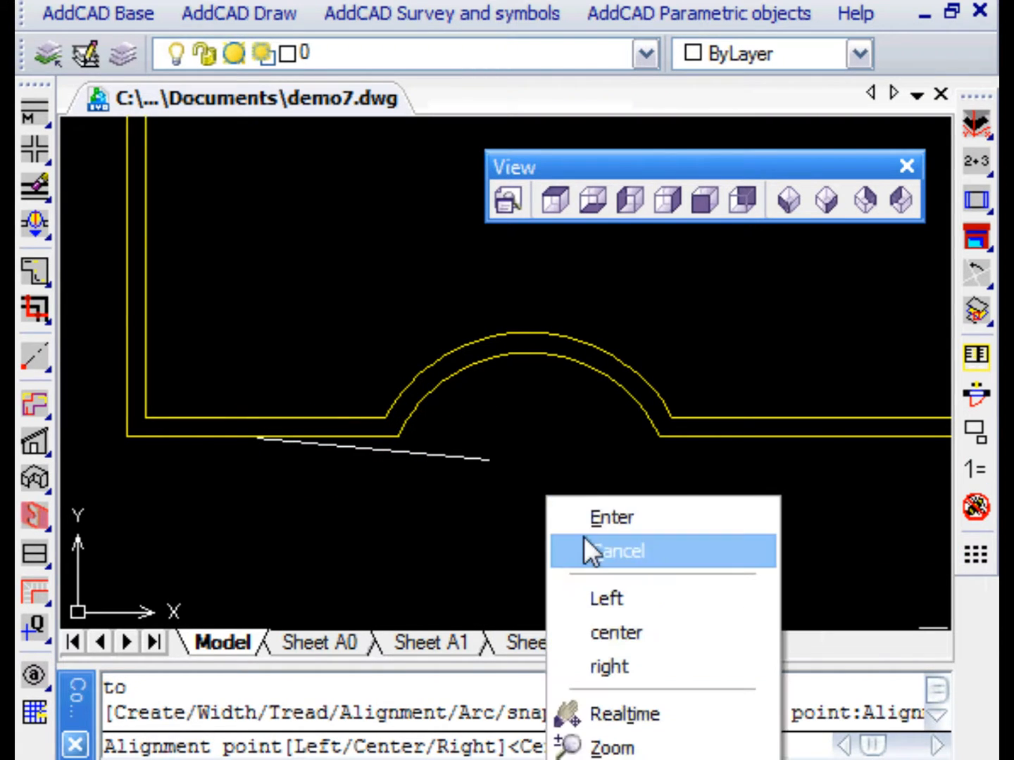
pyautogui.click(607, 597)
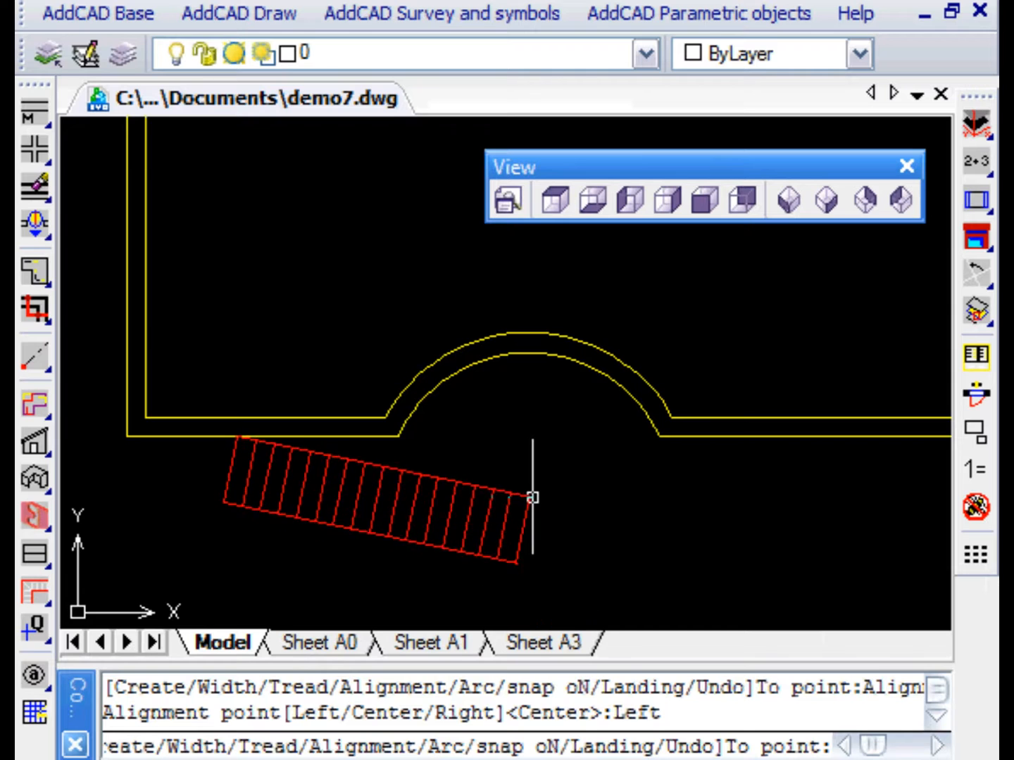
# Set the tread depth to 0.35 and continue placing the run.
pyautogui.rightClick(541, 466)
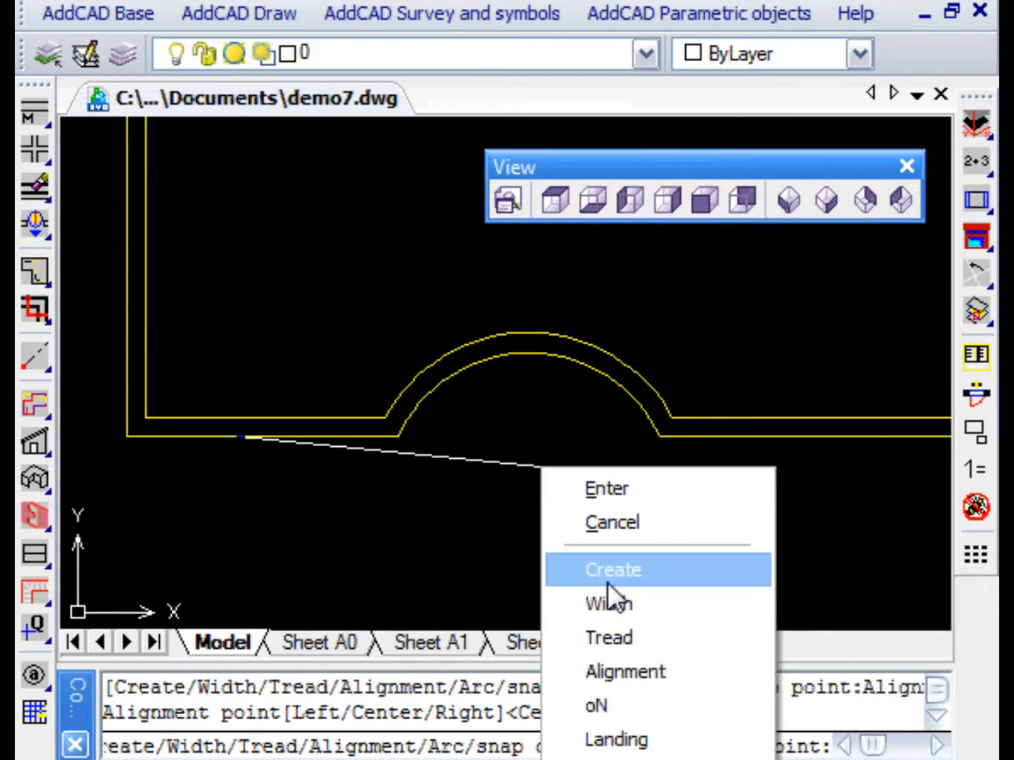
pyautogui.click(612, 644)
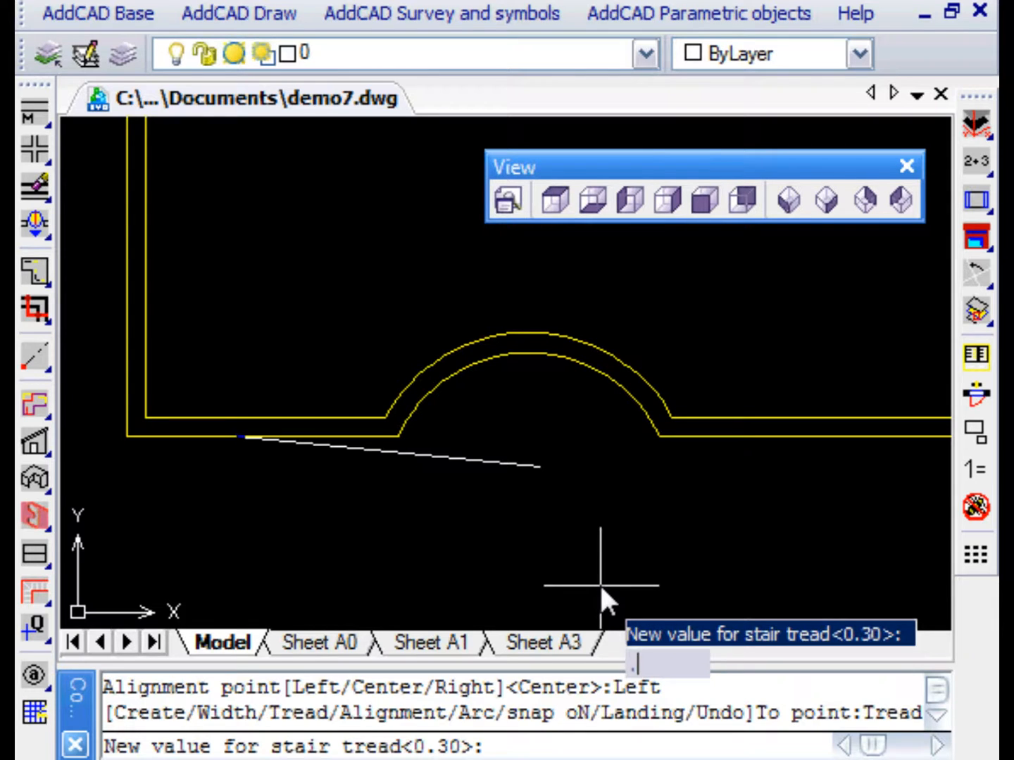
pyautogui.write('.35')
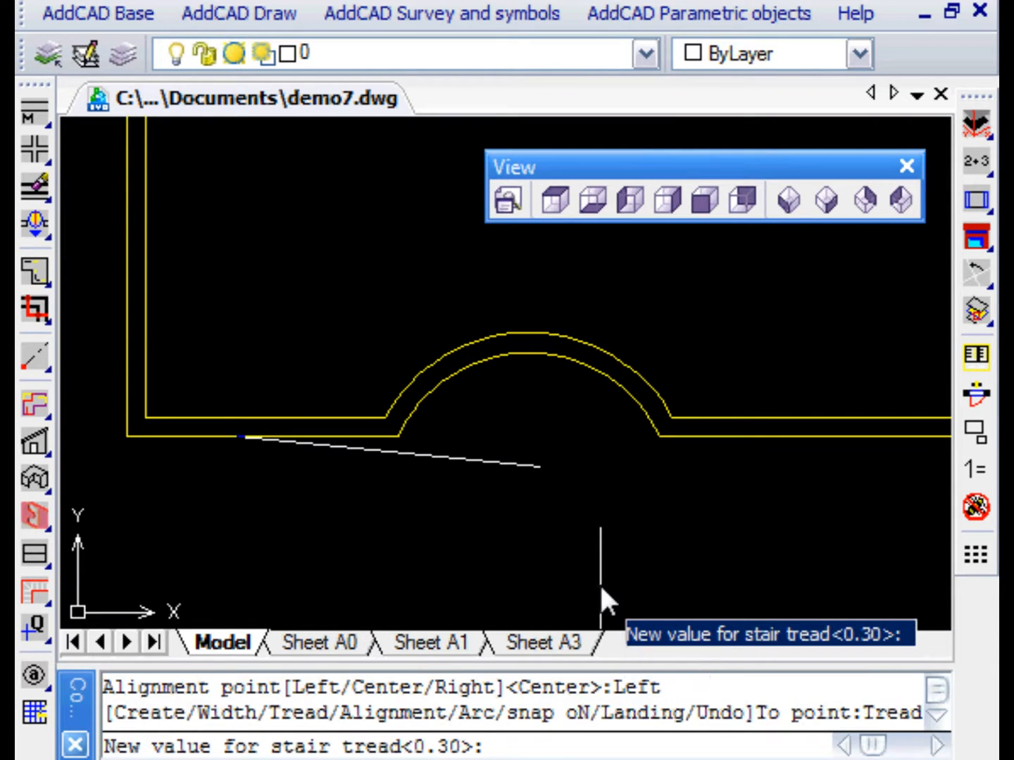
pyautogui.press('Return')
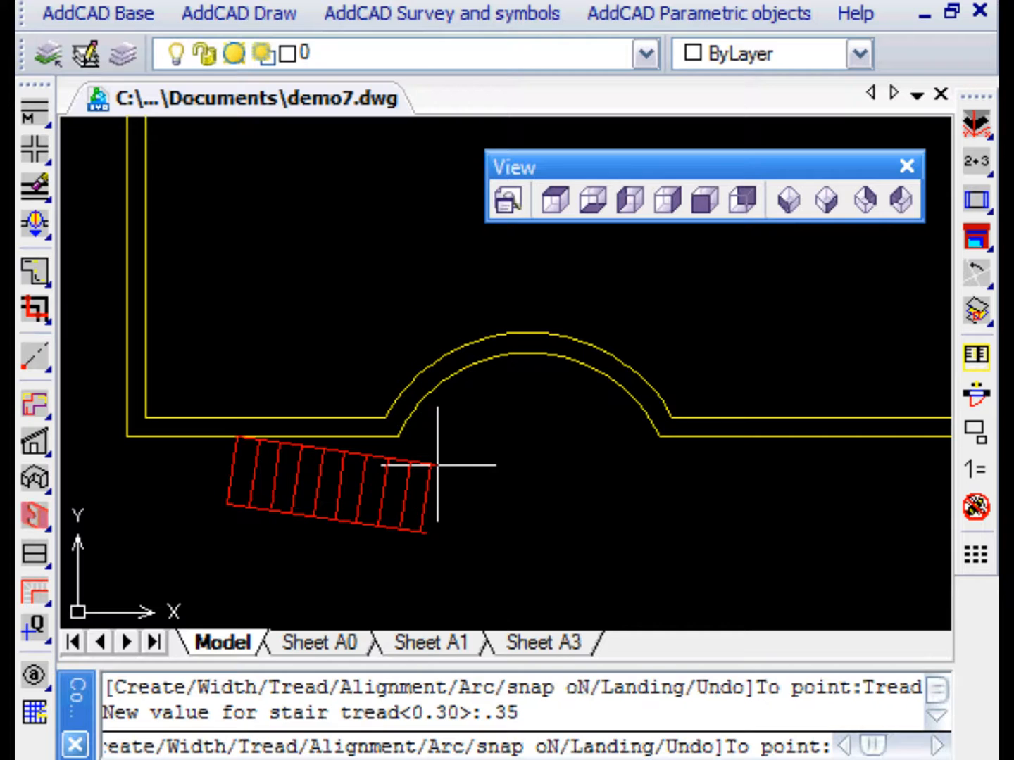
pyautogui.keyDown('shift'); pyautogui.rightClick(438, 412); pyautogui.keyUp('shift')
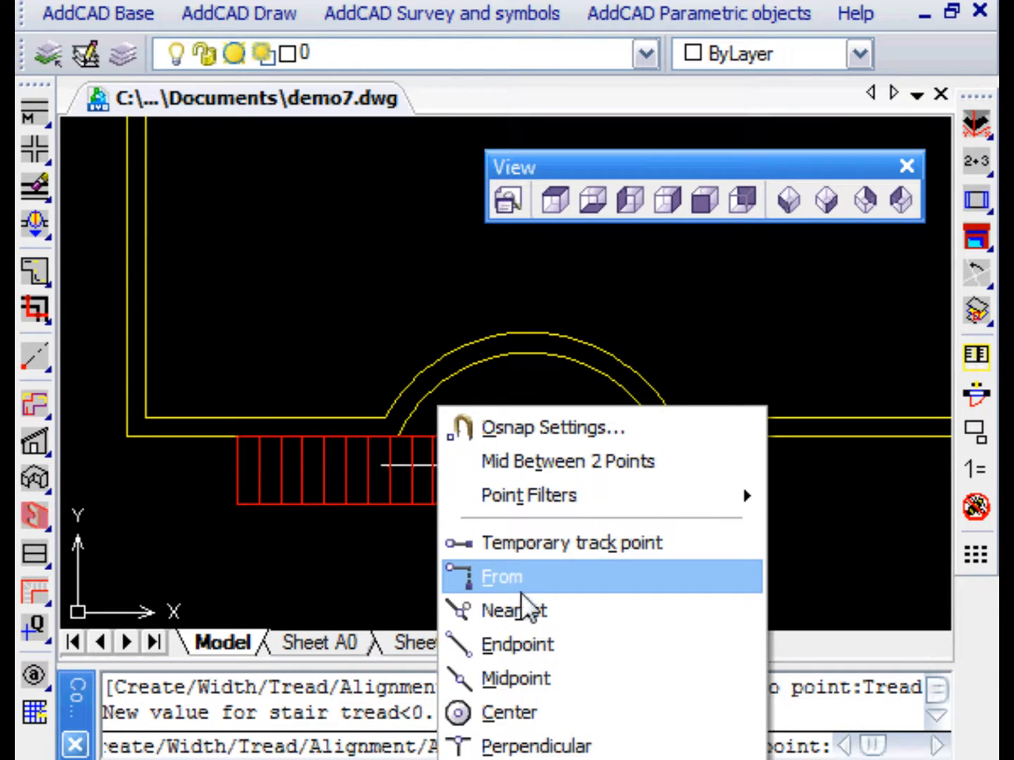
# End the first straight run at the arch endpoint and switch the next run to Arc.
pyautogui.click(518, 645)
pyautogui.click(396, 431)
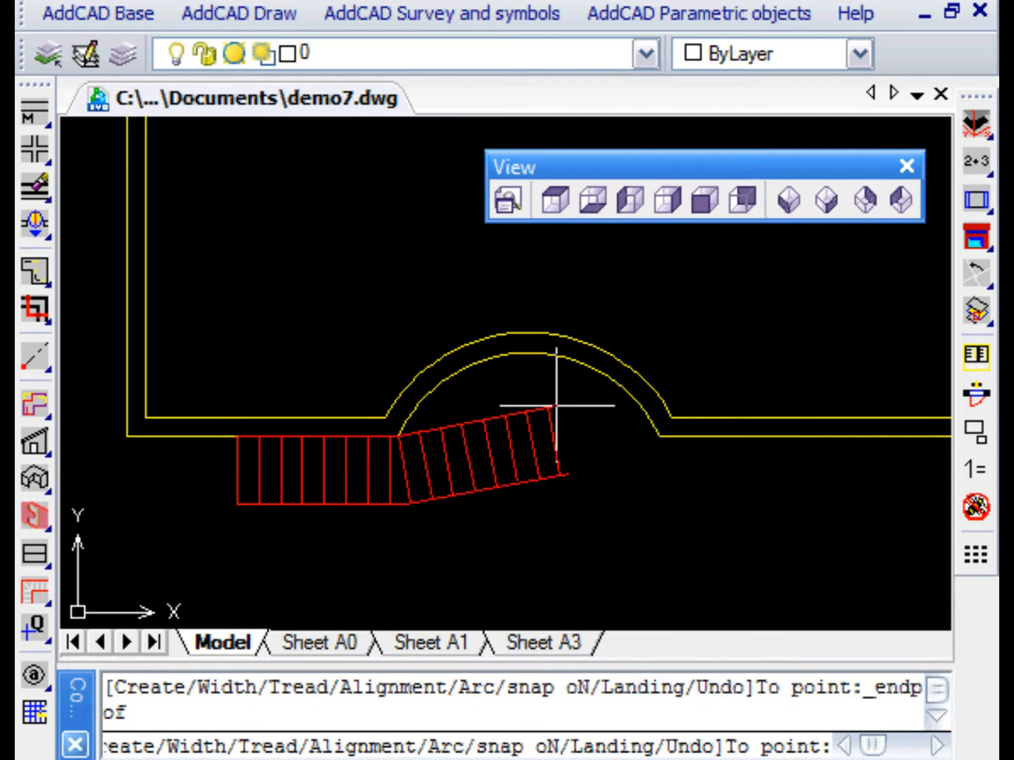
pyautogui.rightClick(557, 408)
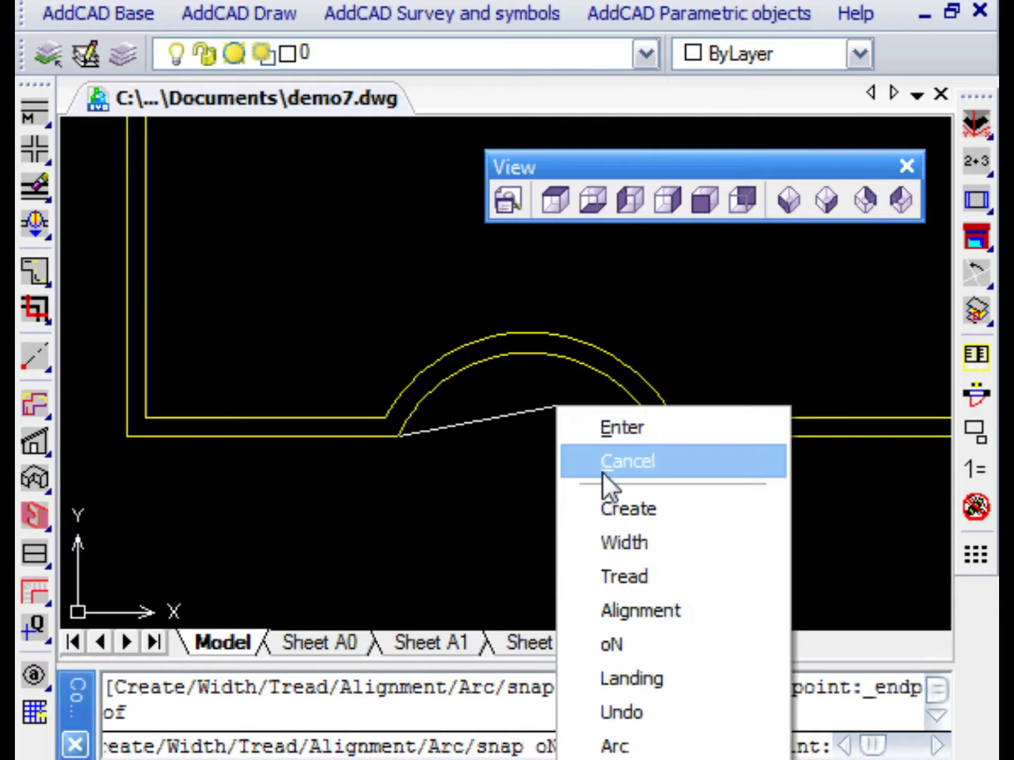
pyautogui.click(610, 749)
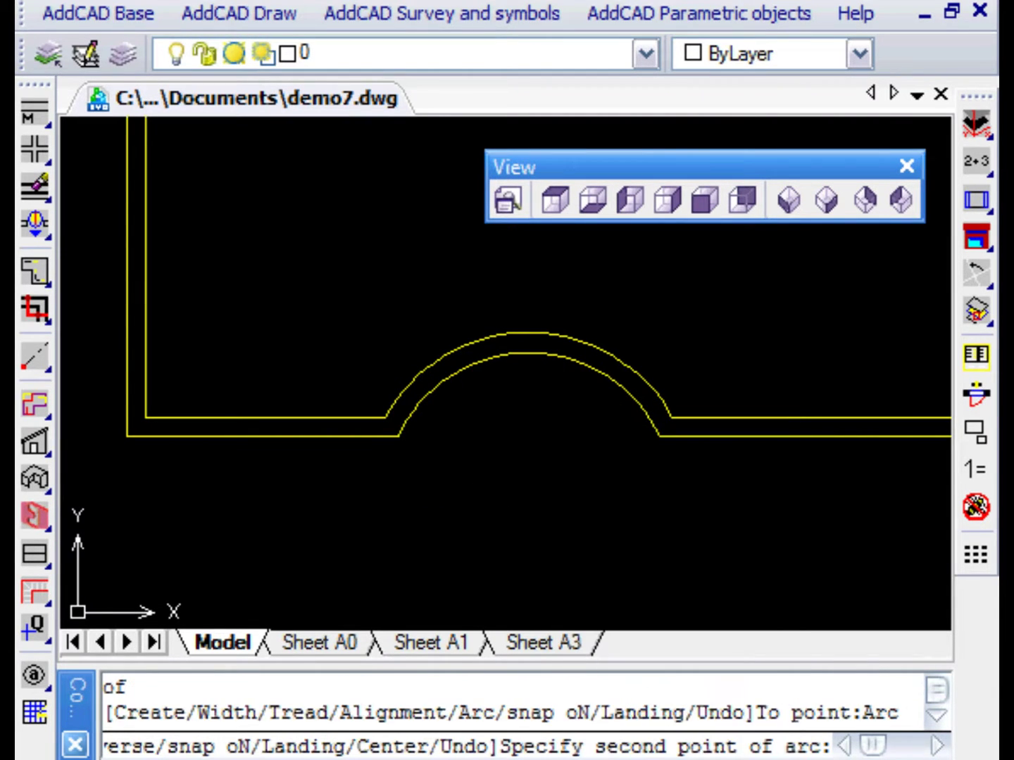
# Curve the run around the inner arch via a Nearest second point to the arch's far endpoint.
pyautogui.keyDown('shift'); pyautogui.rightClick(495, 406); pyautogui.keyUp('shift')
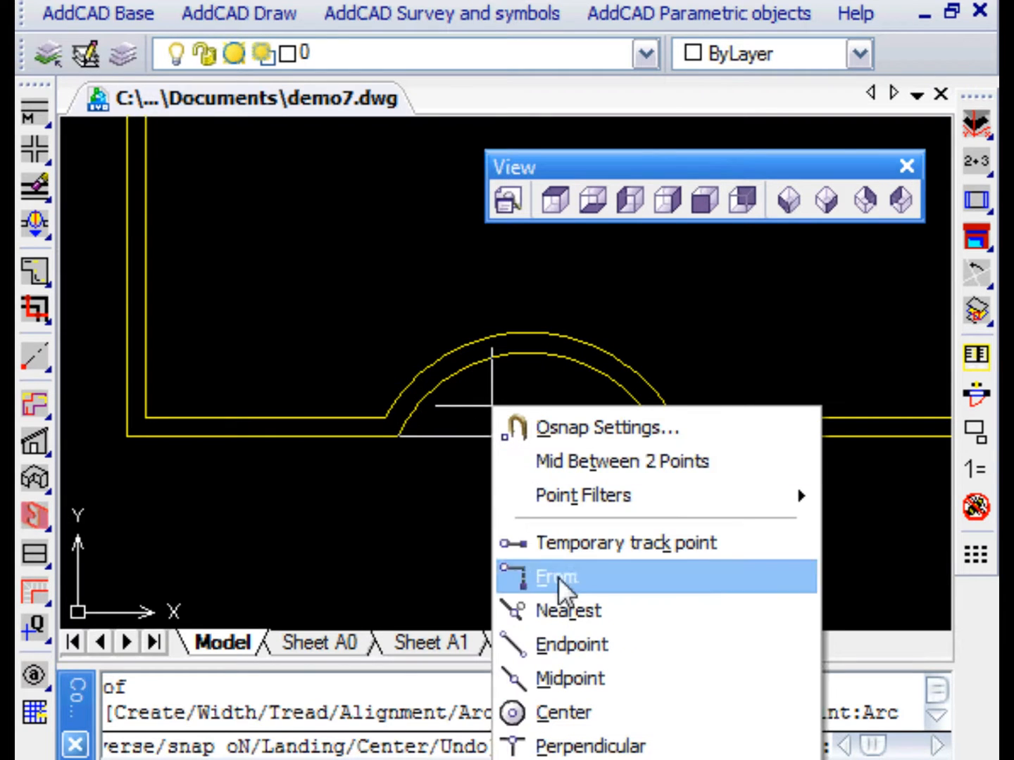
pyautogui.click(568, 611)
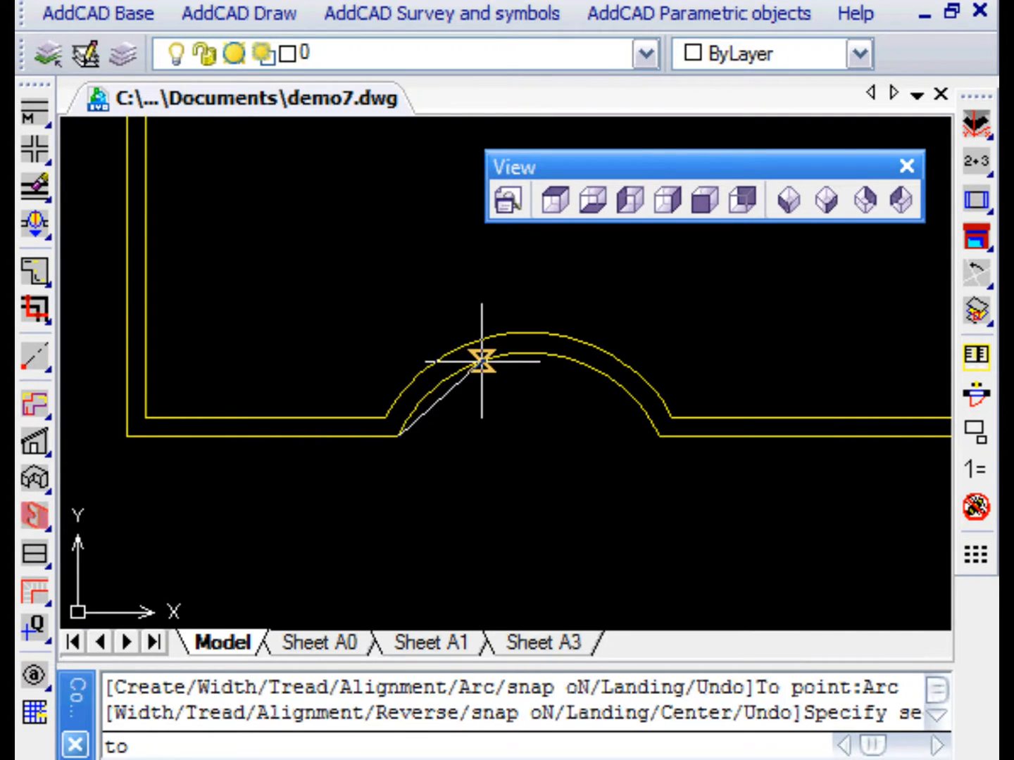
pyautogui.click(484, 358)
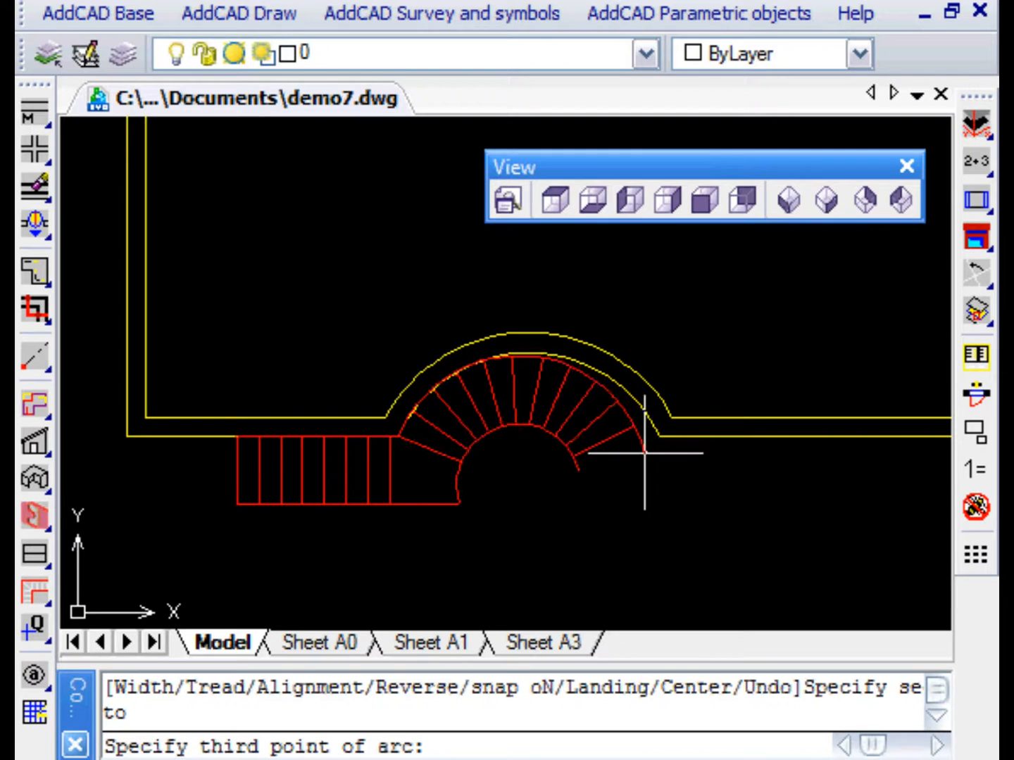
pyautogui.keyDown('shift'); pyautogui.rightClick(644, 453); pyautogui.keyUp('shift')
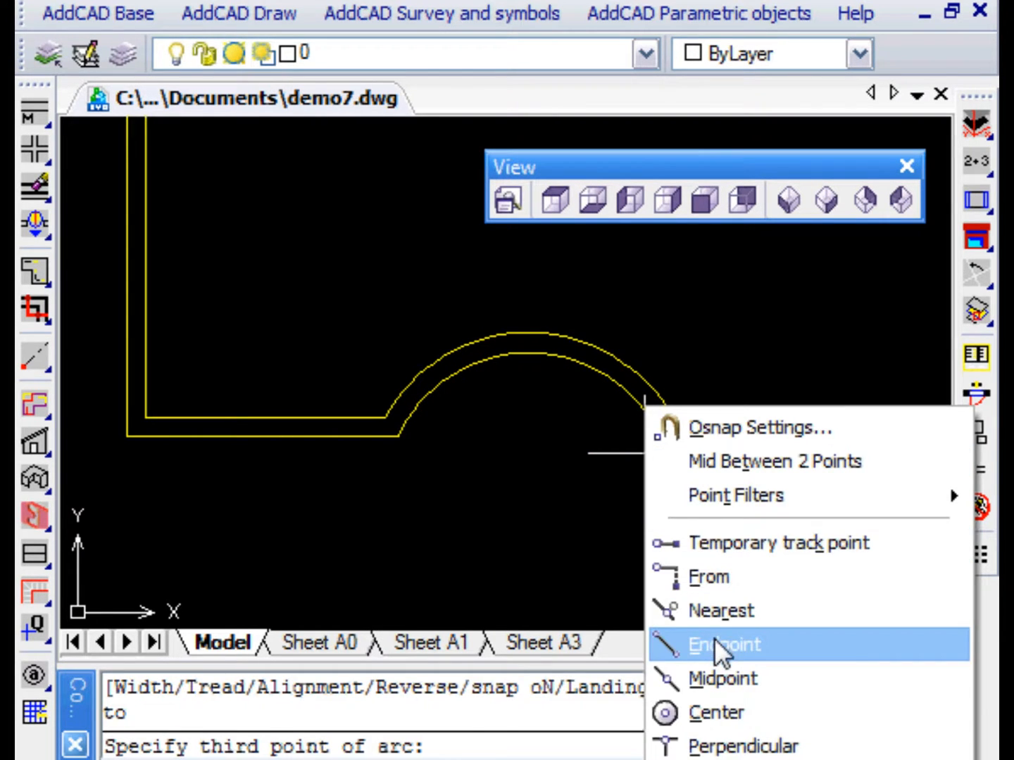
pyautogui.click(723, 645)
pyautogui.click(659, 435)
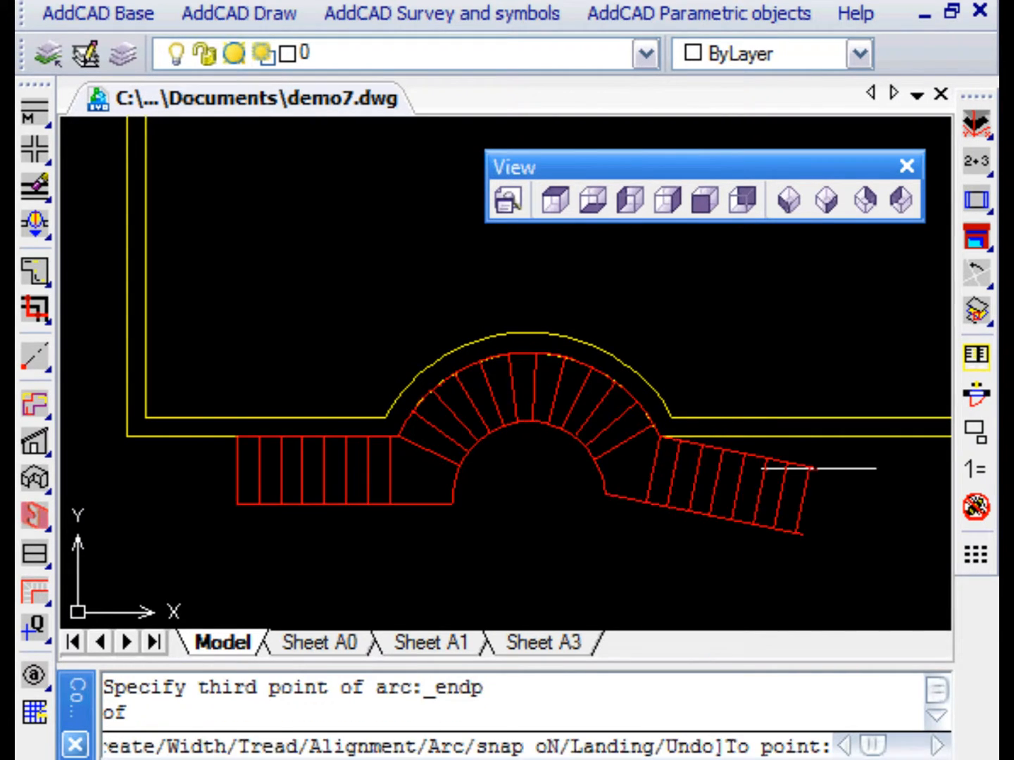
# Run the last straight segment to a Nearest point on the right yellow boundary.
pyautogui.keyDown('shift'); pyautogui.rightClick(819, 487); pyautogui.keyUp('shift')
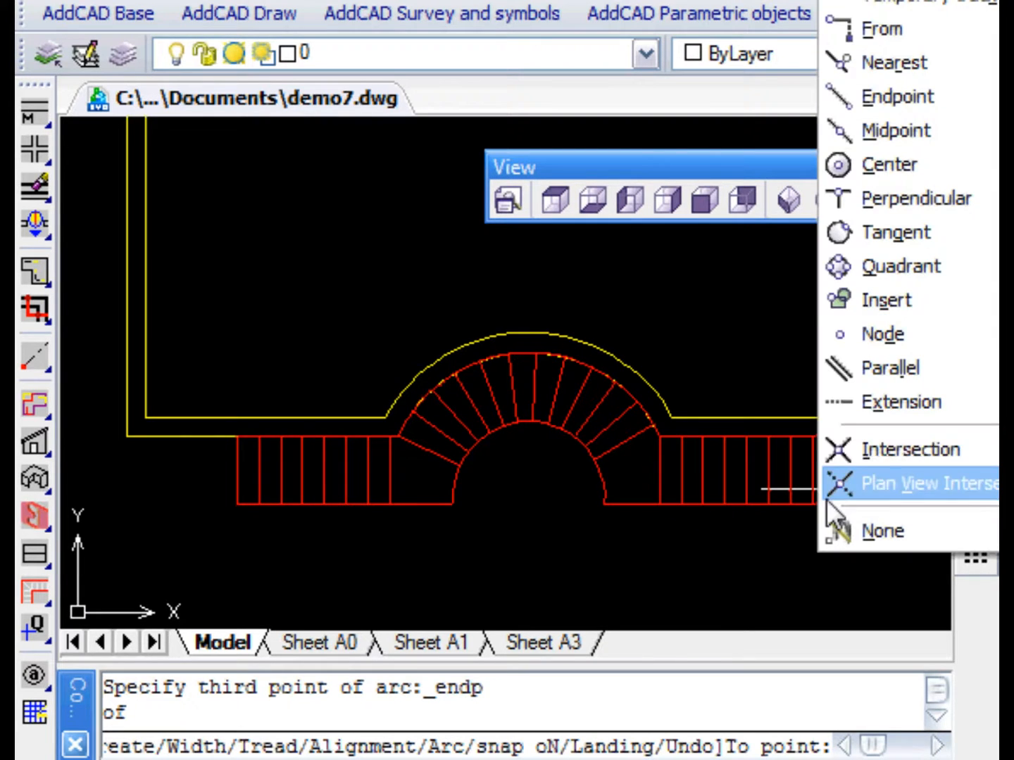
pyautogui.click(893, 63)
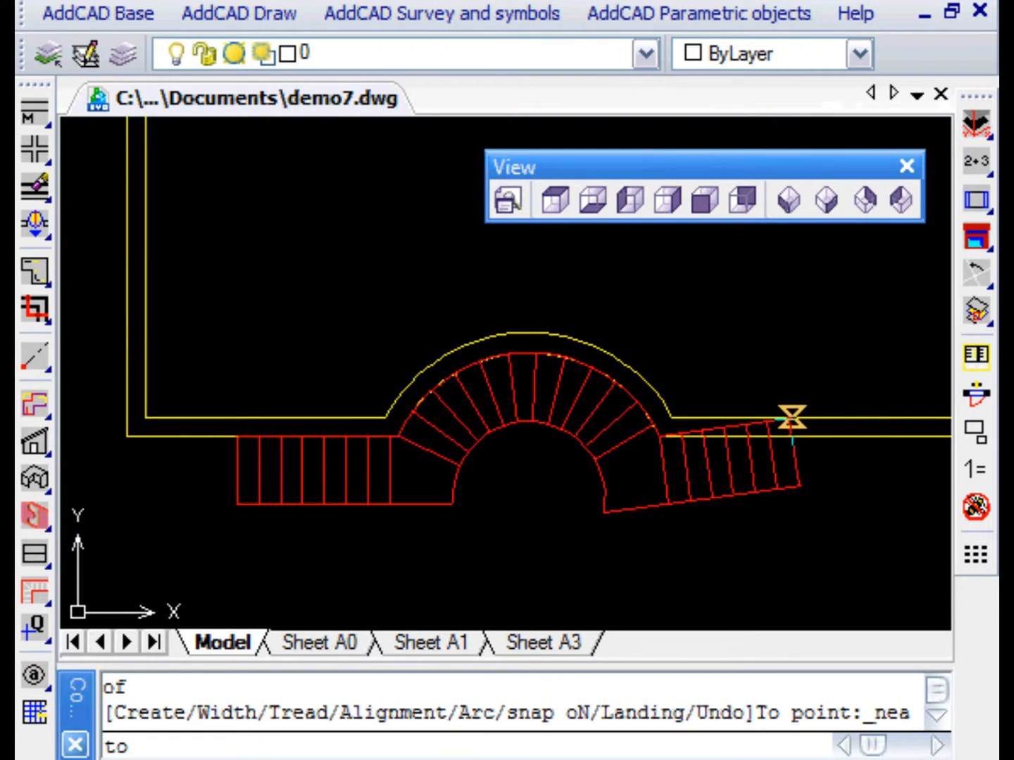
pyautogui.click(821, 436)
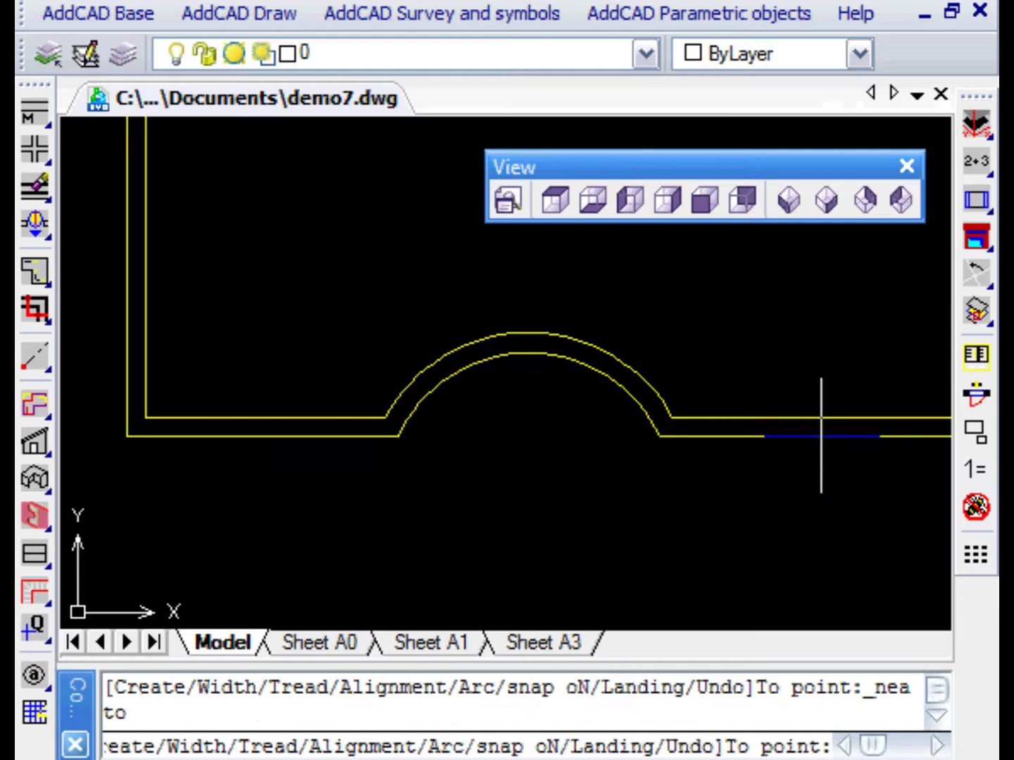
pyautogui.rightClick(833, 501)
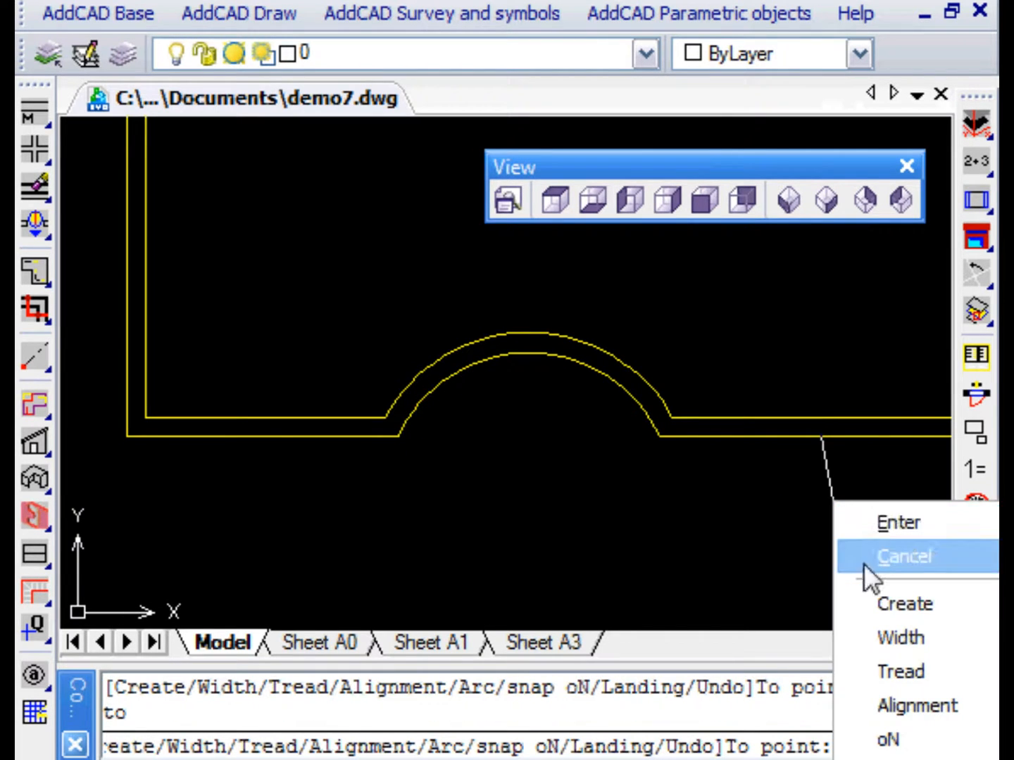
# Finish the outline with Create, review the parameters help, and set the structure to Flight.
pyautogui.click(906, 604)
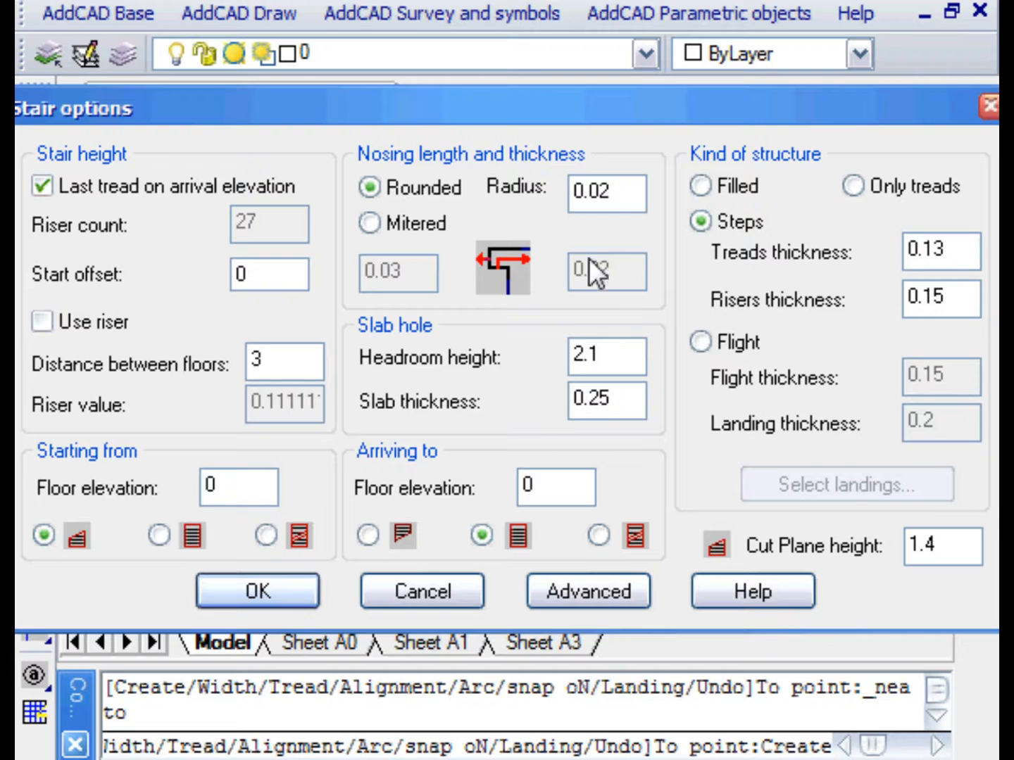
pyautogui.click(745, 593)
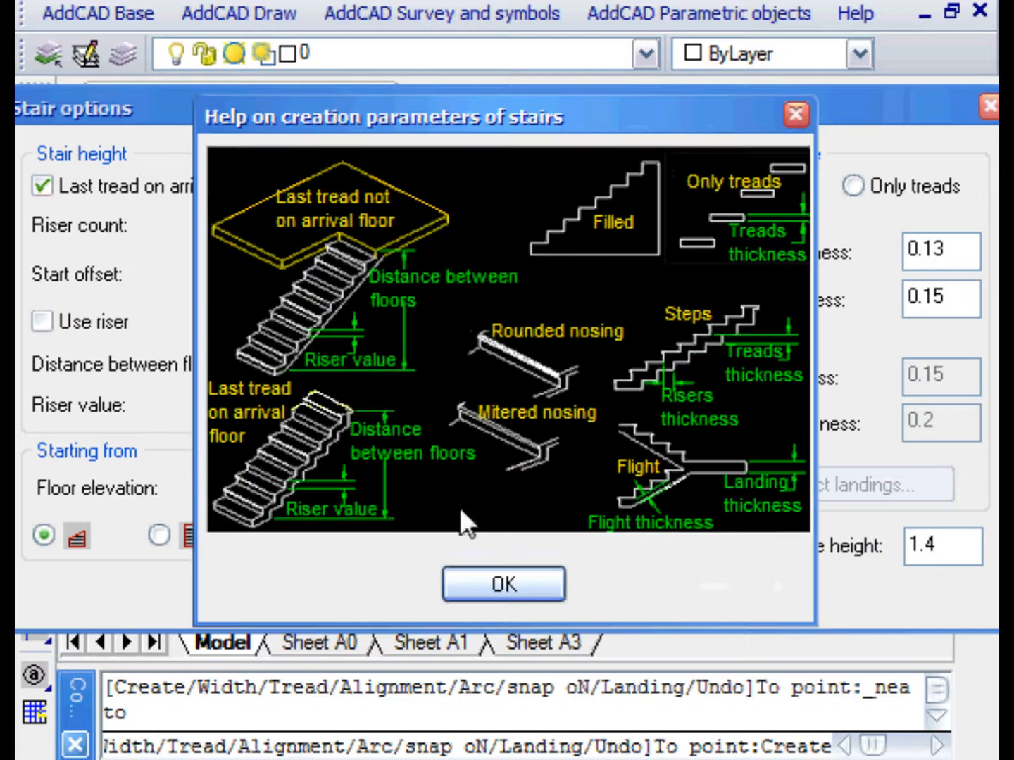
pyautogui.click(504, 584)
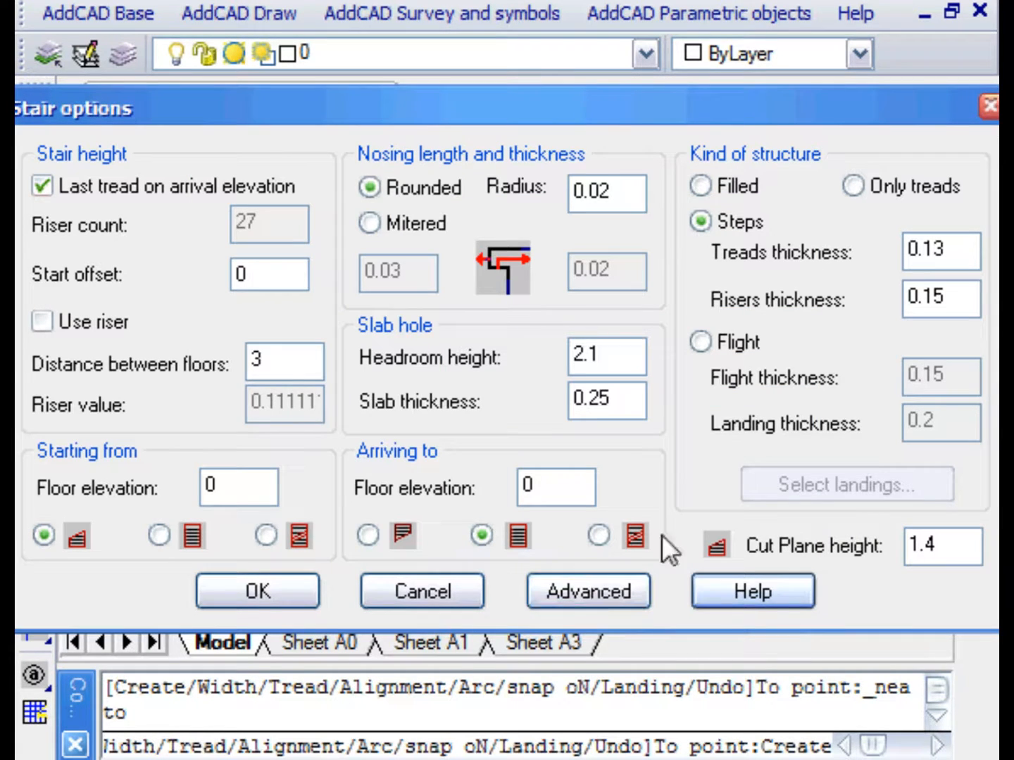
pyautogui.click(699, 342)
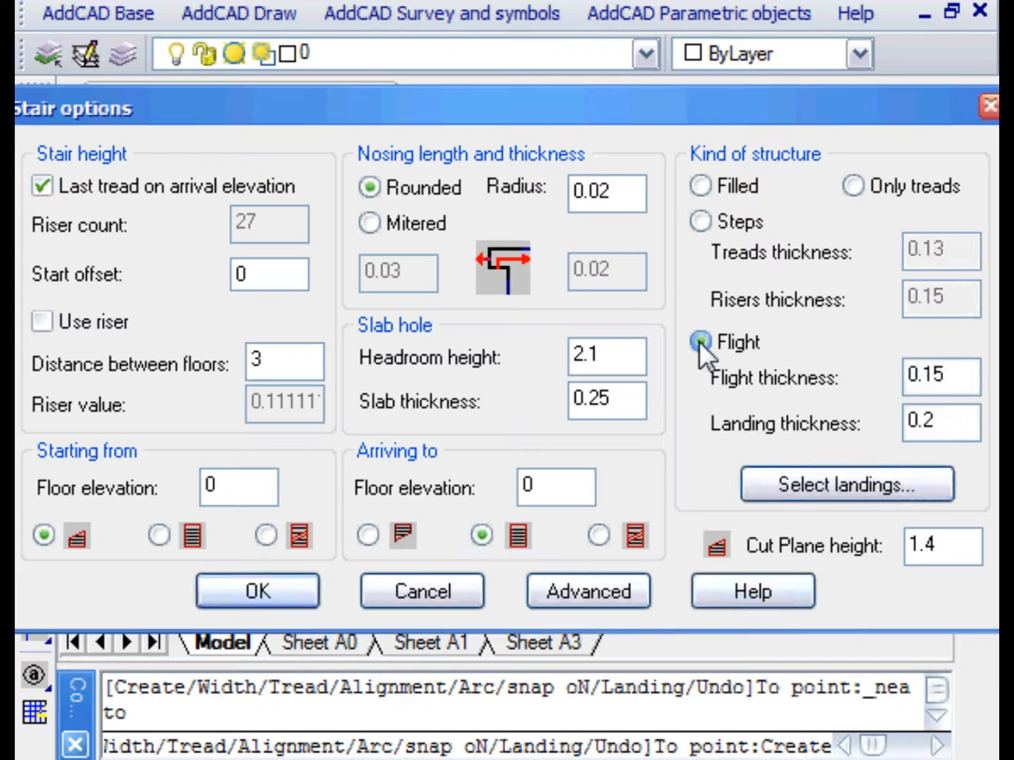
# Mark the left and right ends of the curve as landings.
pyautogui.click(815, 482)
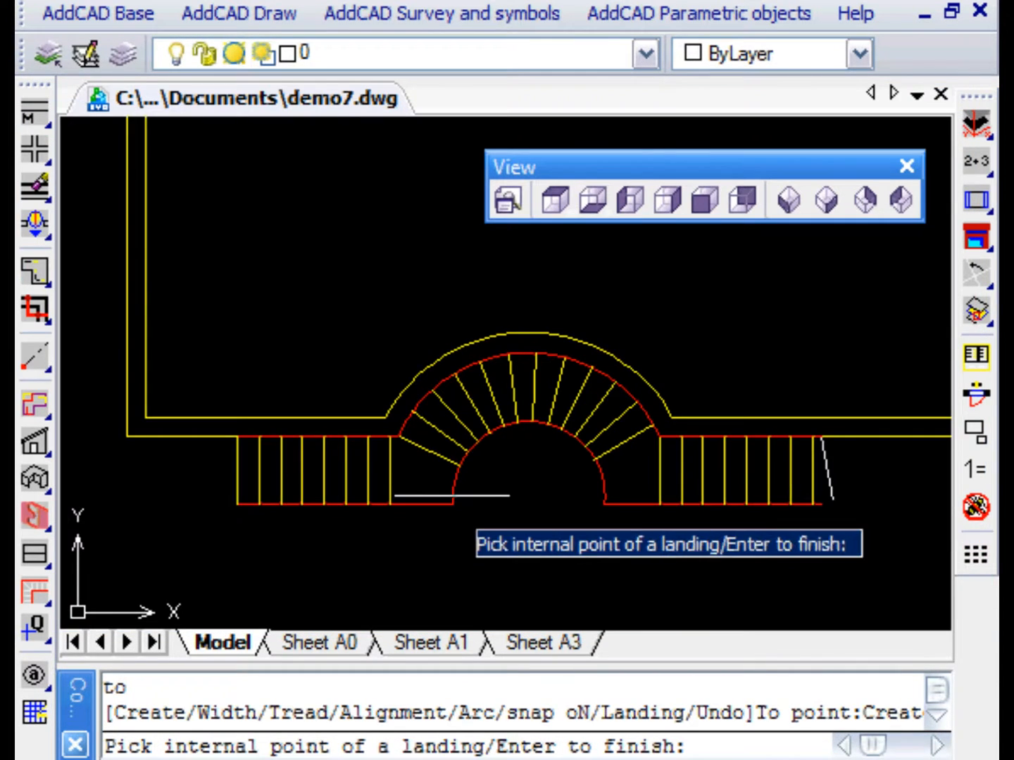
pyautogui.click(426, 481)
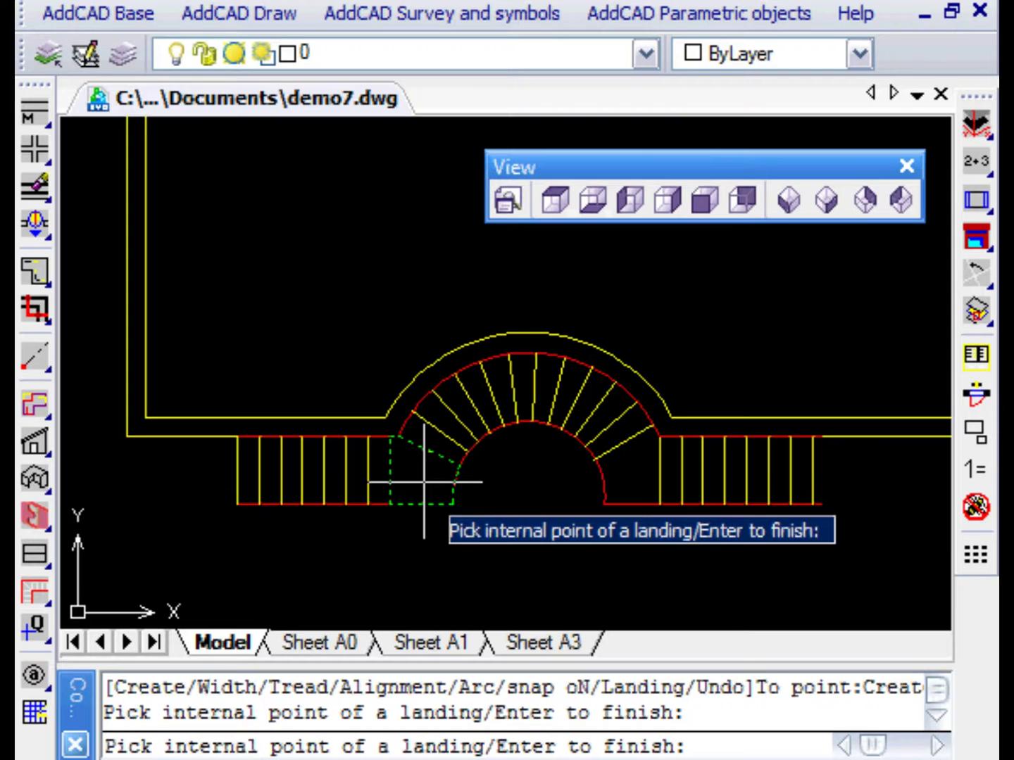
pyautogui.click(631, 477)
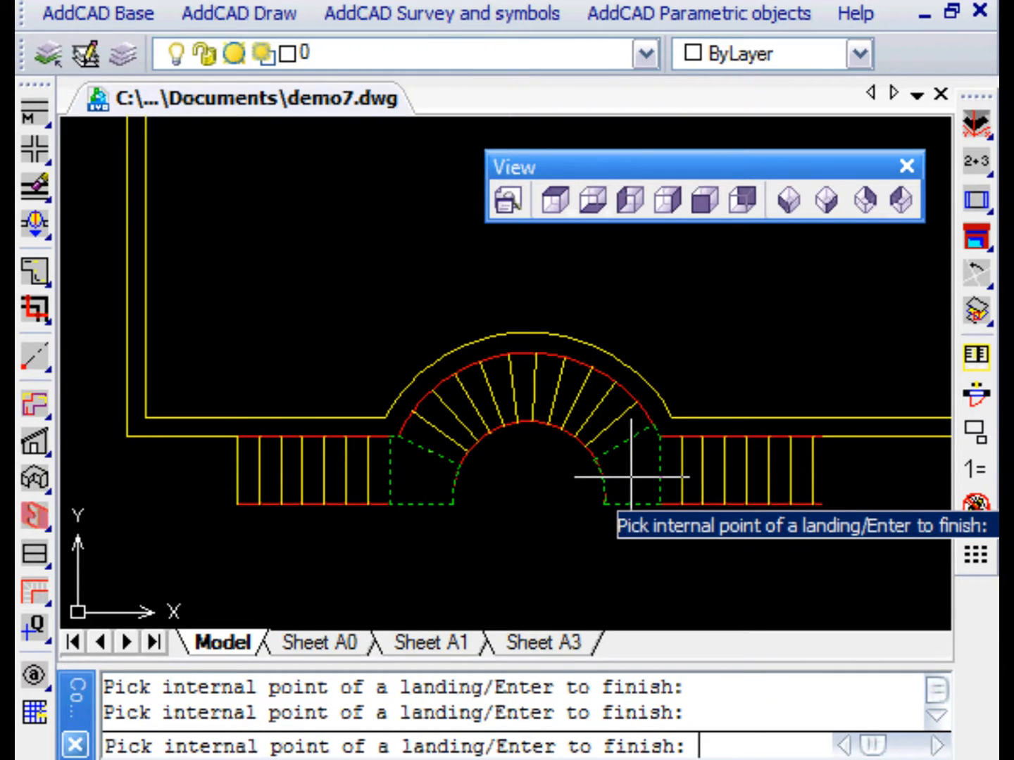
pyautogui.press('Return')
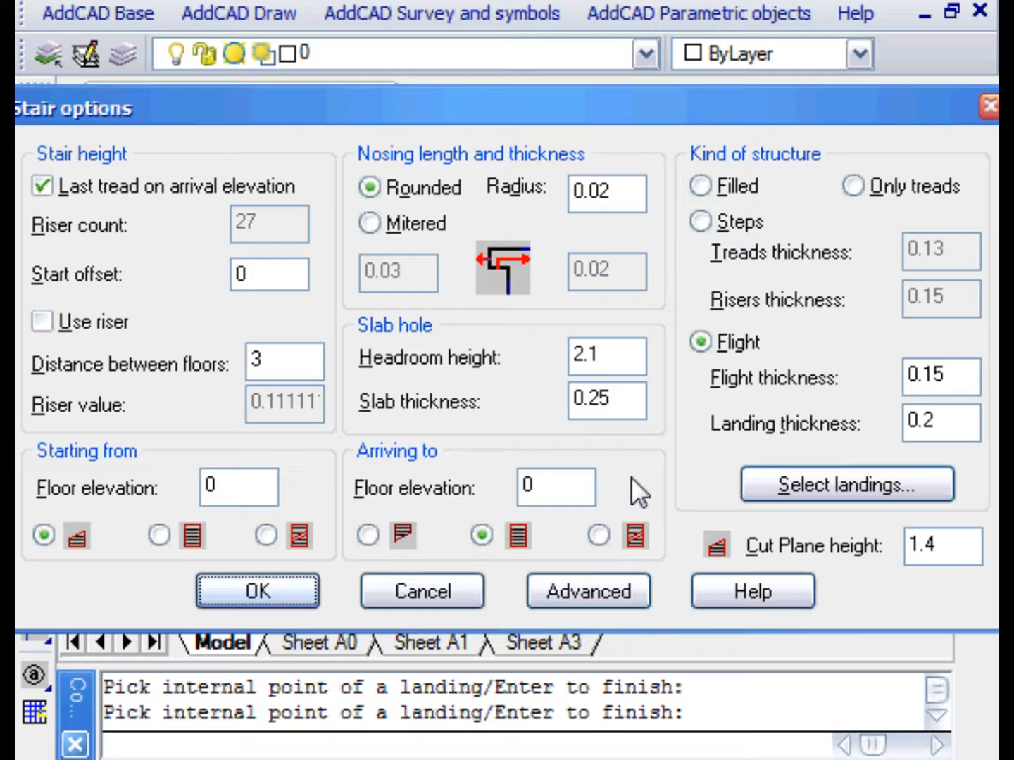
# Leave the Advanced settings unchanged and confirm Stair options to create the stair.
pyautogui.click(588, 592)
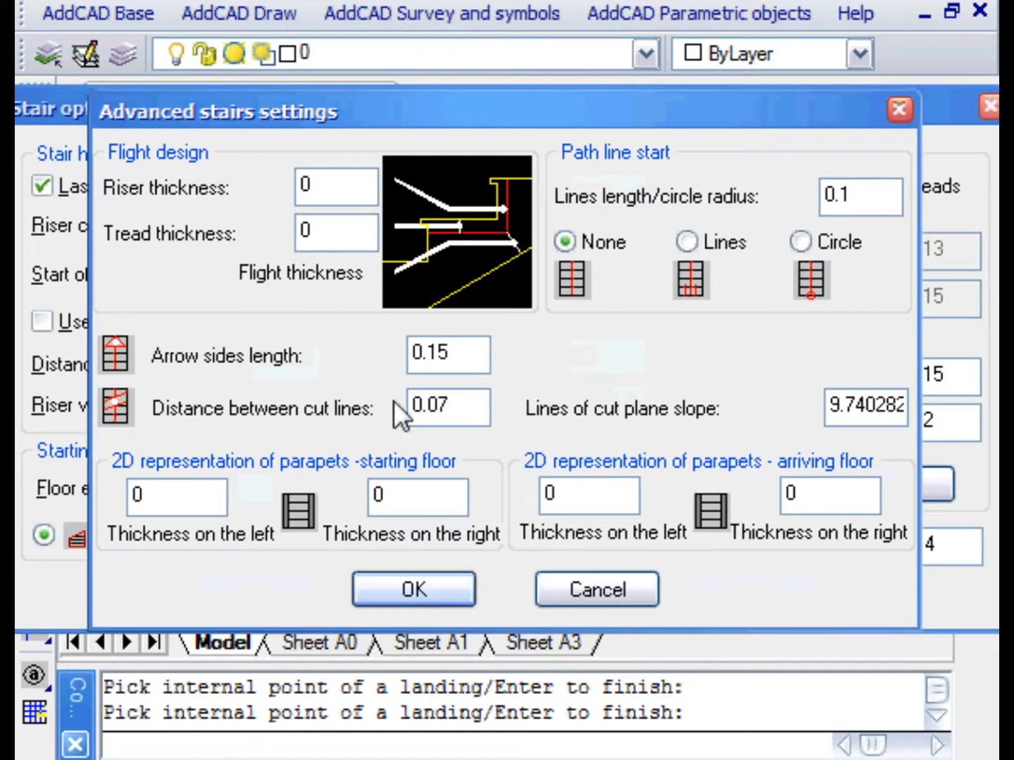
pyautogui.click(584, 595)
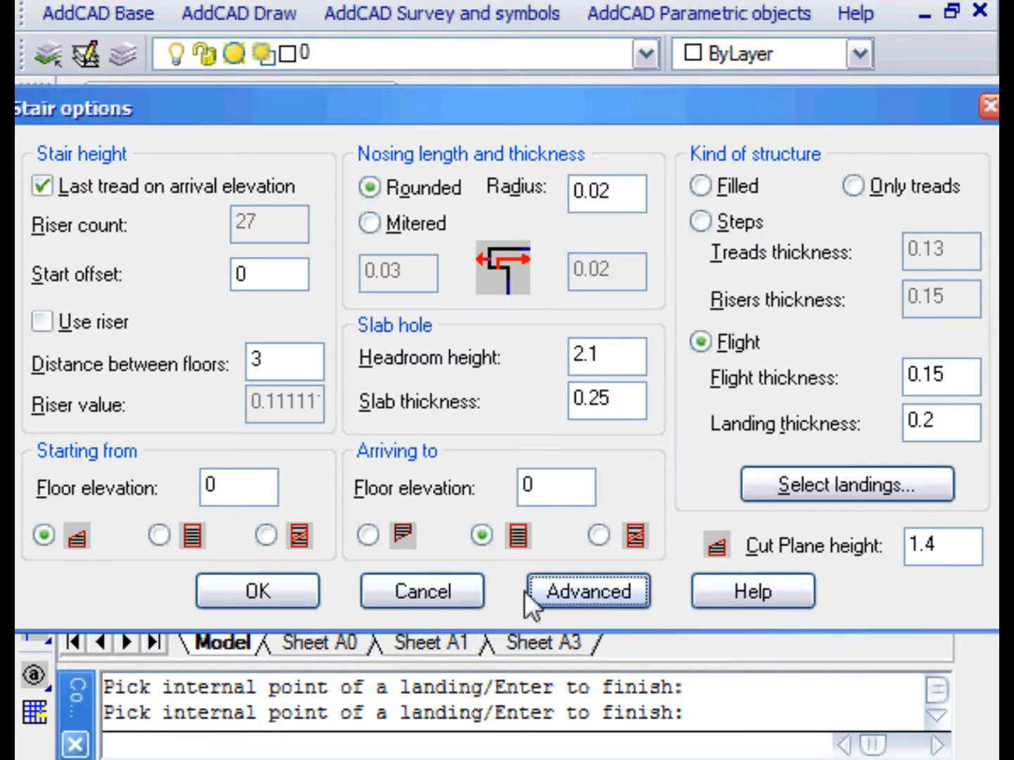
pyautogui.click(262, 591)
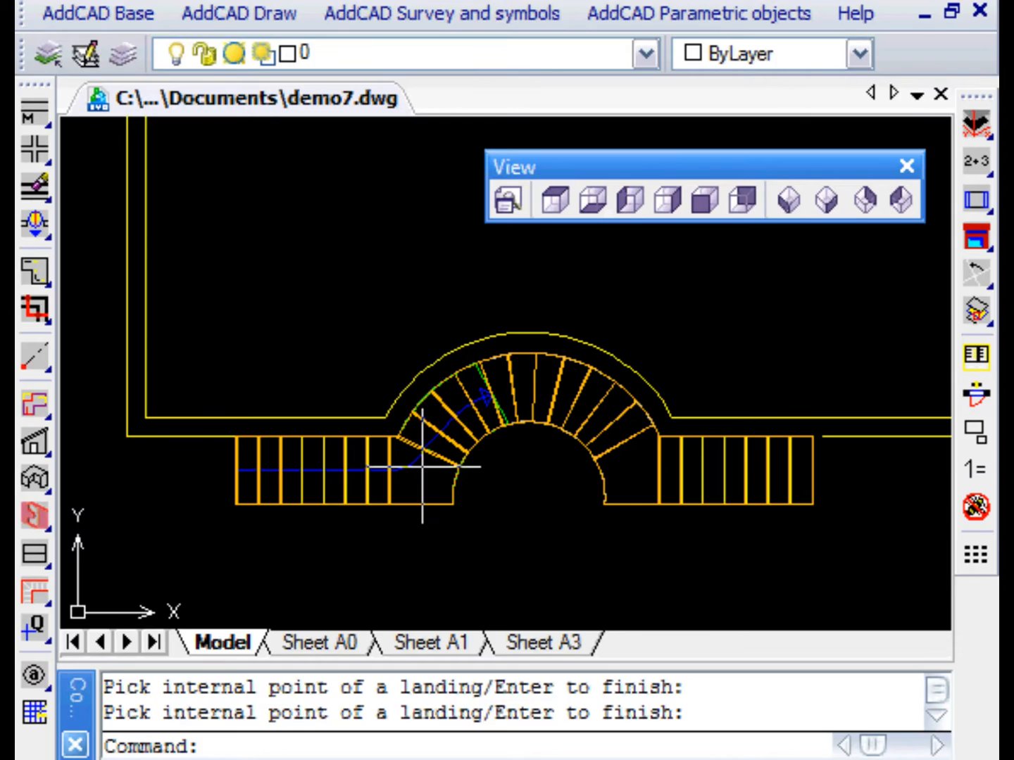
# Switch to a SW isometric view centred on the curved flight and select the stair.
pyautogui.click(788, 201)
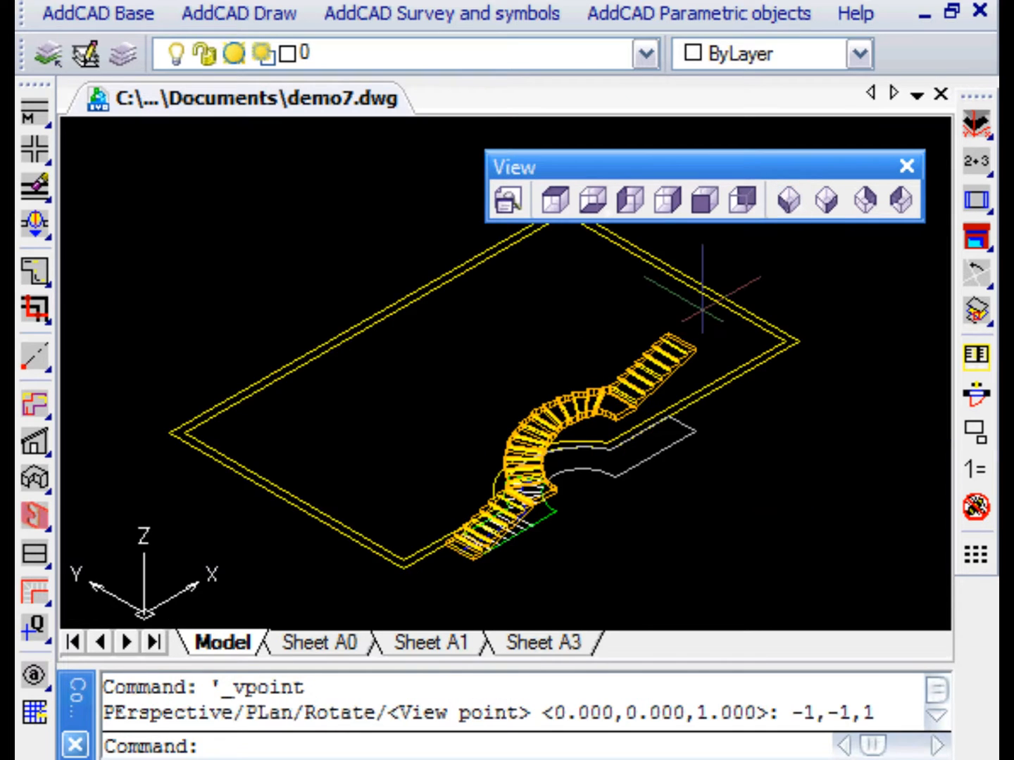
pyautogui.scroll(2, 566, 543)
pyautogui.moveTo(584, 452); pyautogui.dragTo(582, 562, button='middle')
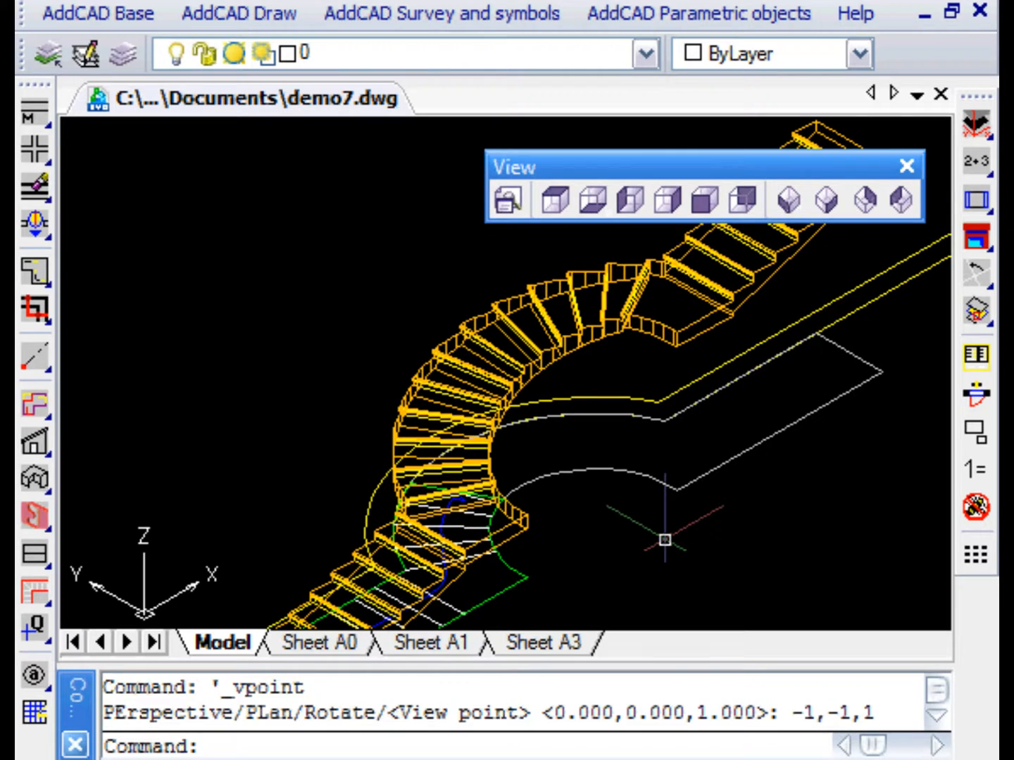
pyautogui.scroll(1, 609, 519)
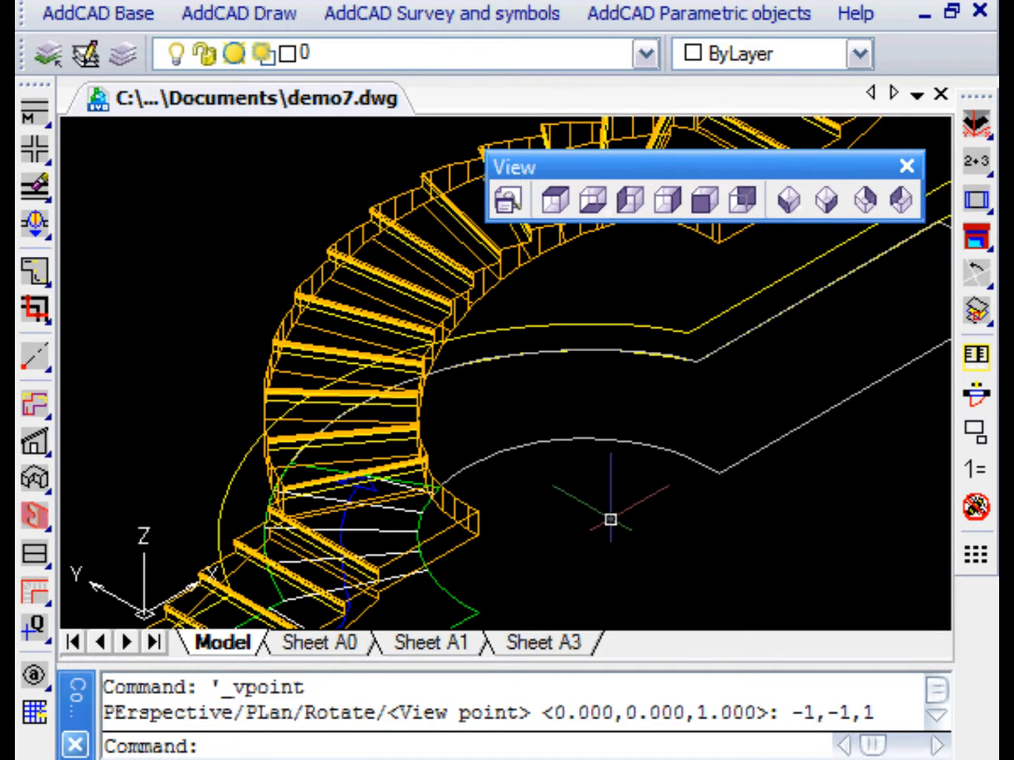
pyautogui.moveTo(589, 409); pyautogui.dragTo(571, 522, button='middle')
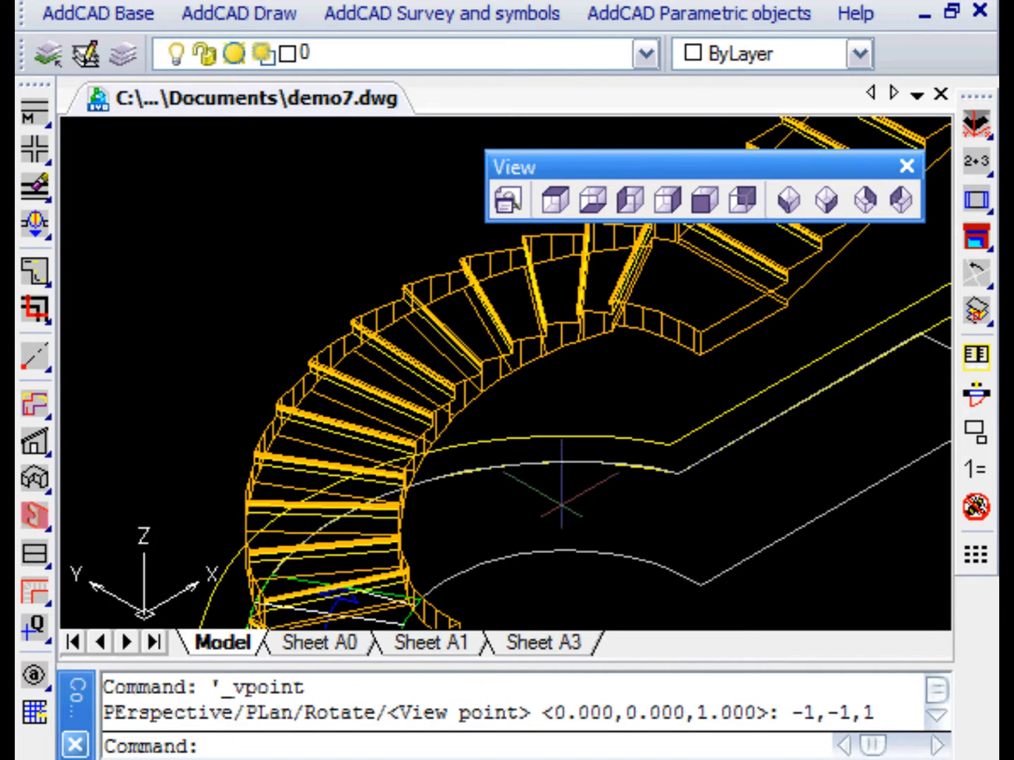
pyautogui.click(546, 348)
# Change the selected stair's nosing to Mitered in Stair options and frame the regenerated stair.
pyautogui.click(35, 592)
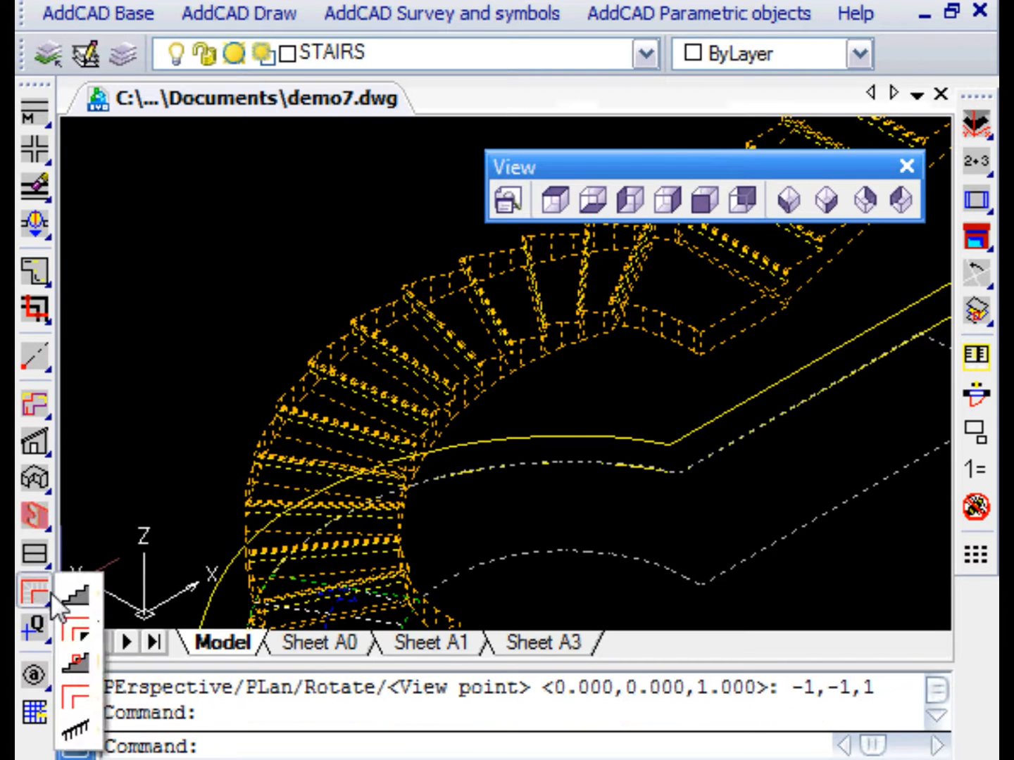
pyautogui.click(77, 599)
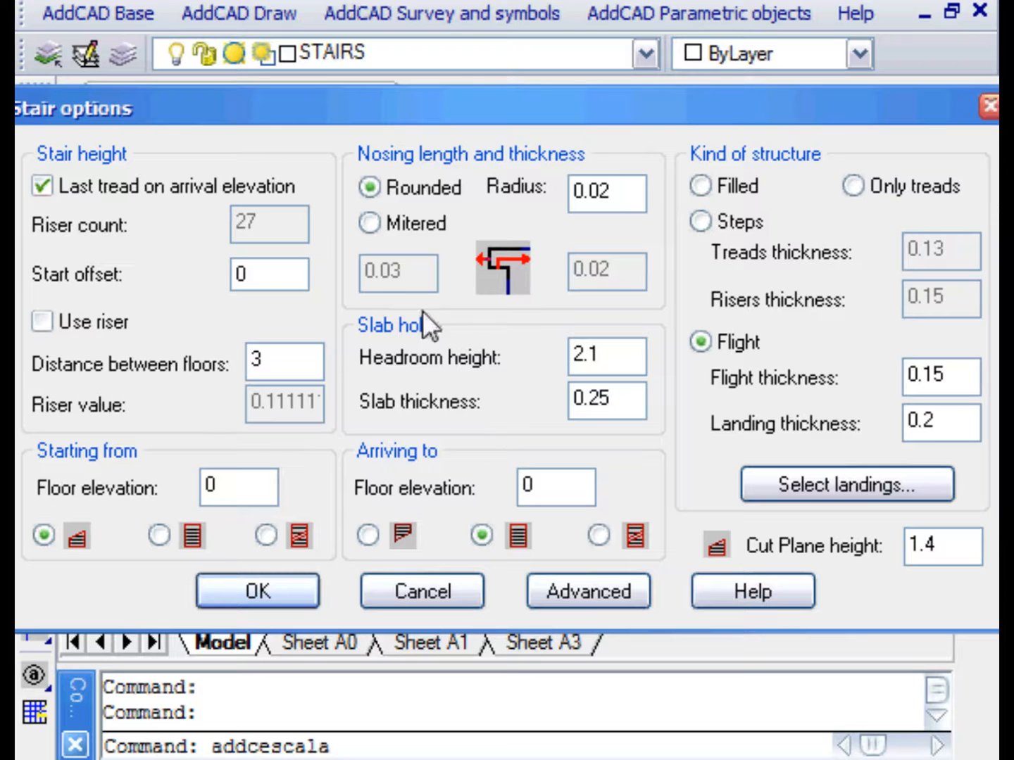
pyautogui.click(371, 224)
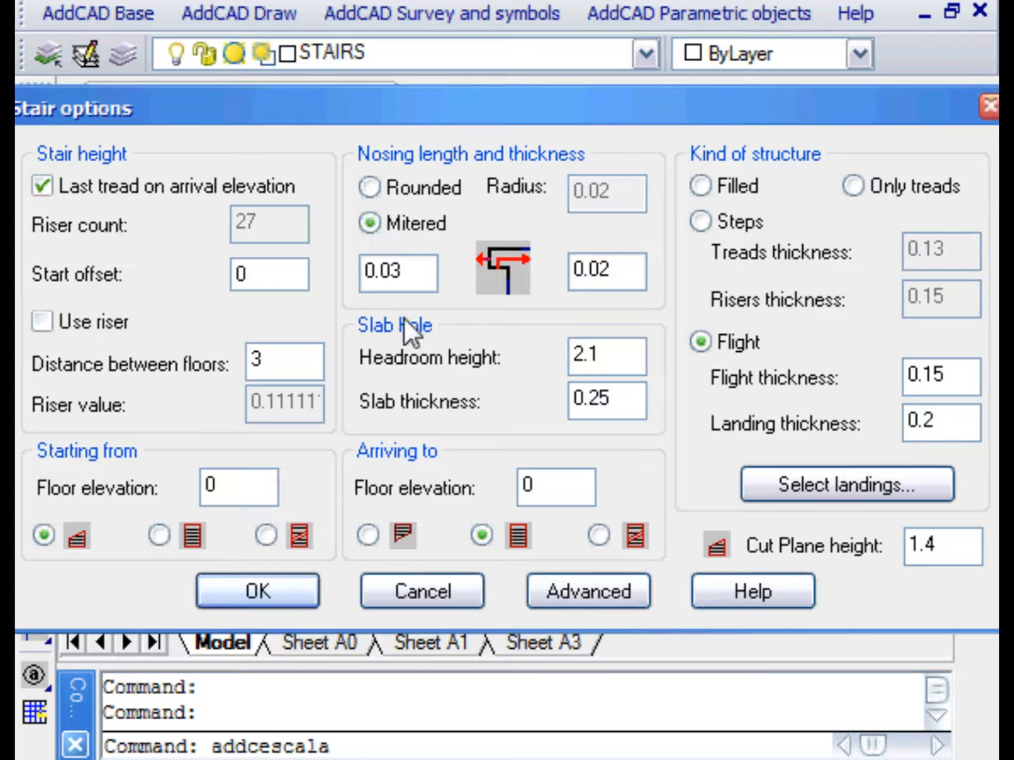
pyautogui.click(257, 592)
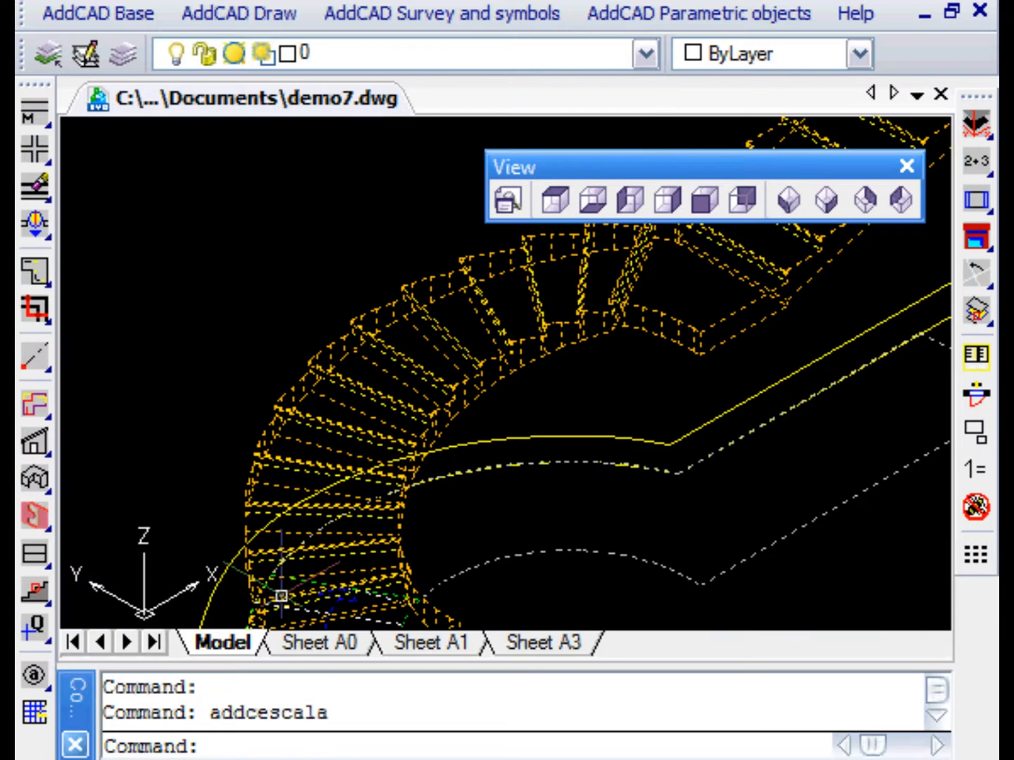
pyautogui.scroll(1, 573, 395)
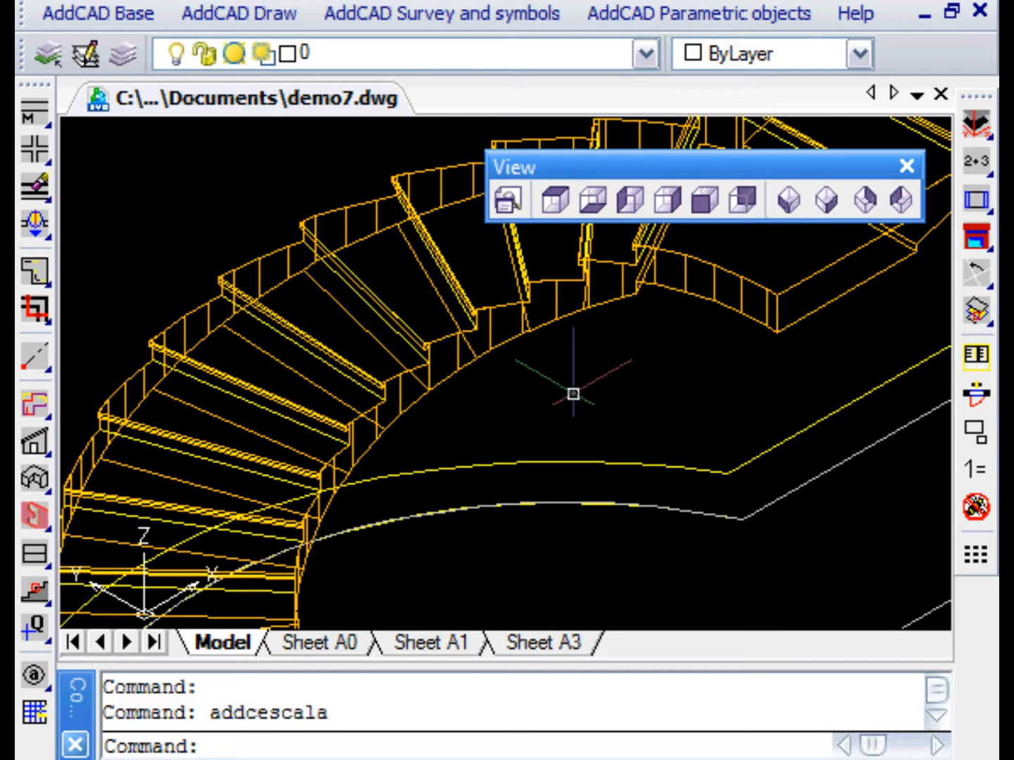
pyautogui.moveTo(583, 405); pyautogui.dragTo(582, 436, button='middle')
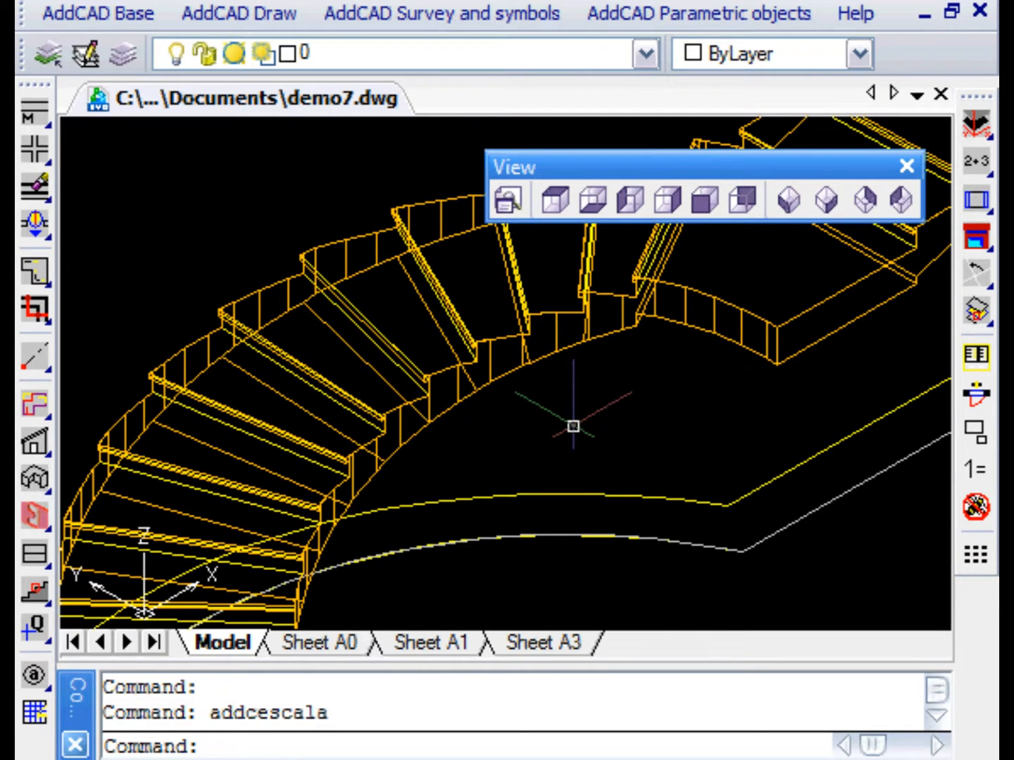
pyautogui.scroll(-1, 573, 428)
pyautogui.scroll(-1, 574, 476)
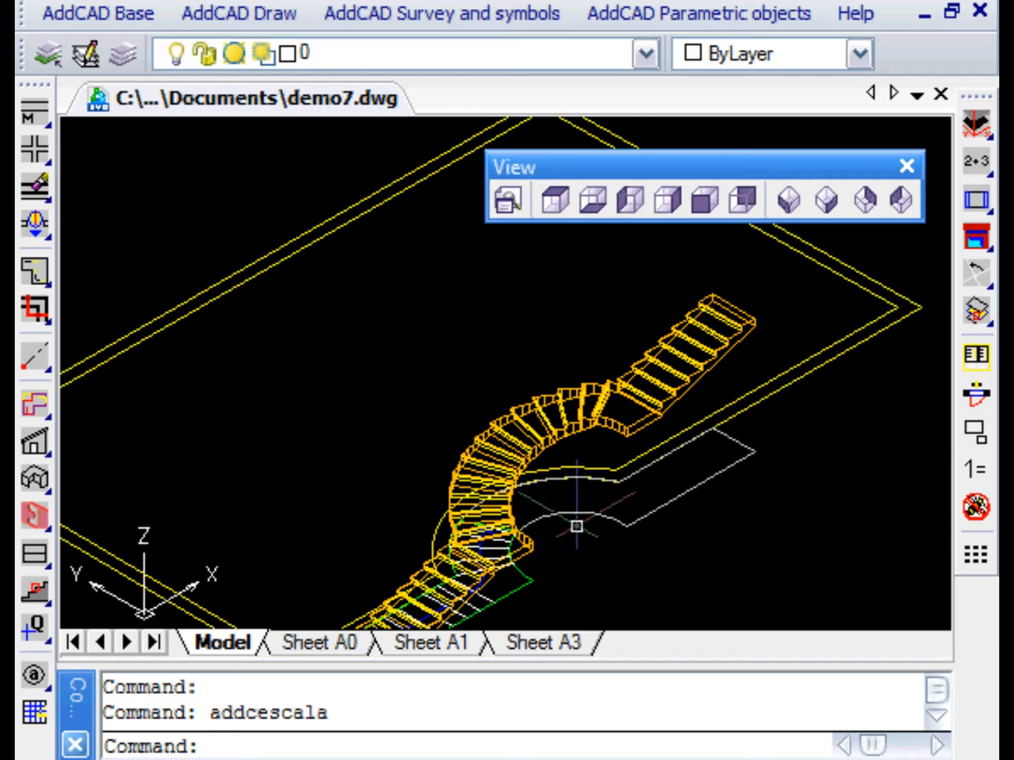
pyautogui.moveTo(577, 525); pyautogui.dragTo(583, 509, button='middle')
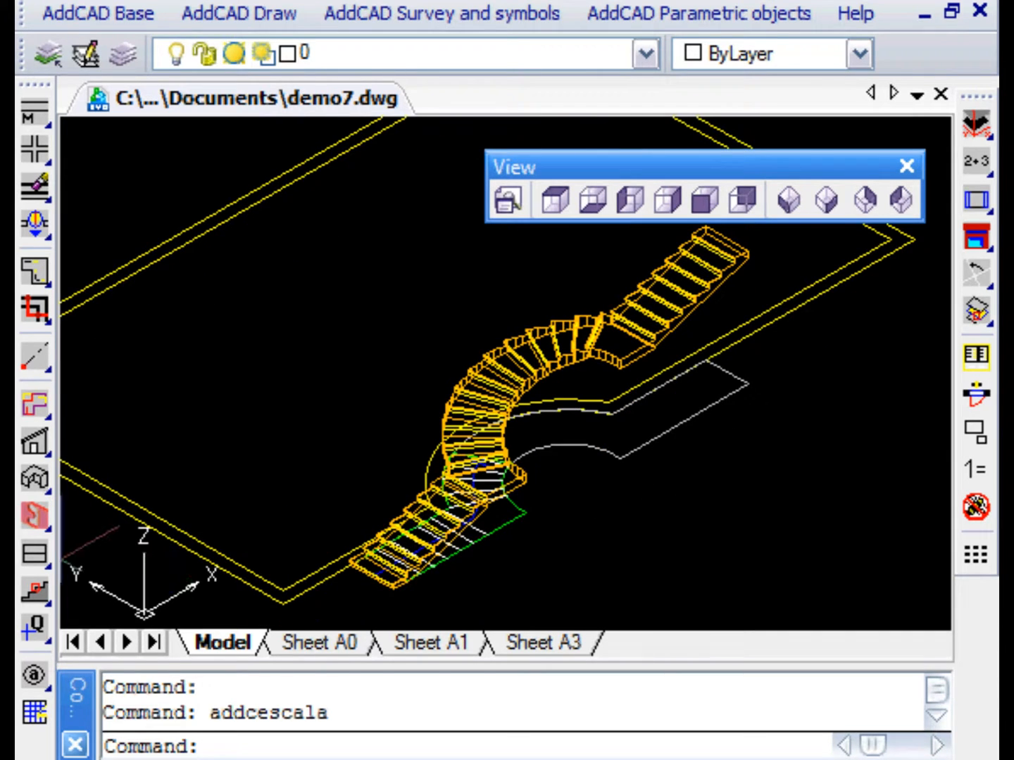
# Convert the 3D stair back into its 2D definition model.
pyautogui.click(38, 590)
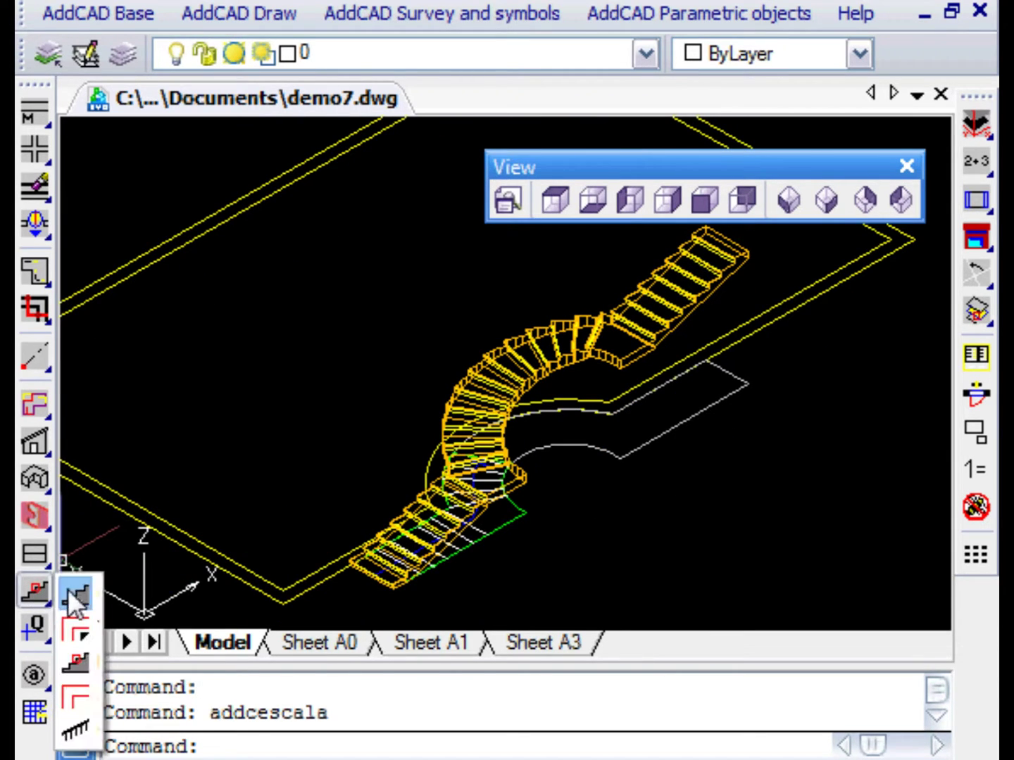
pyautogui.click(76, 634)
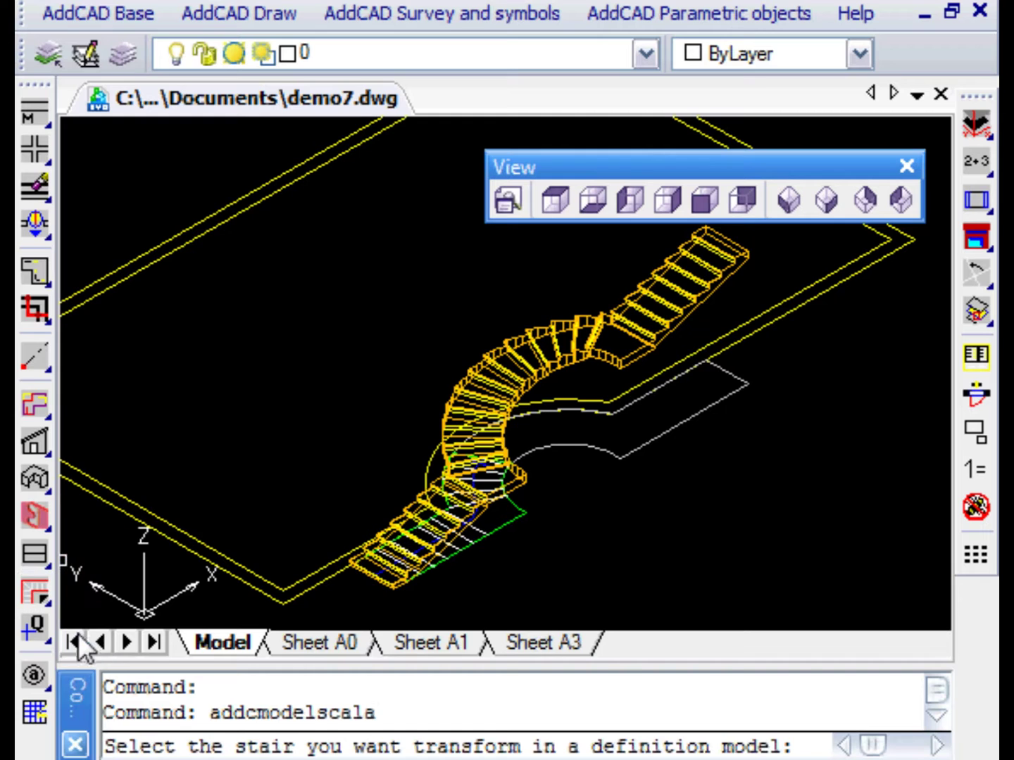
pyautogui.click(410, 570)
pyautogui.scroll(2, 571, 488)
pyautogui.scroll(1, 570, 489)
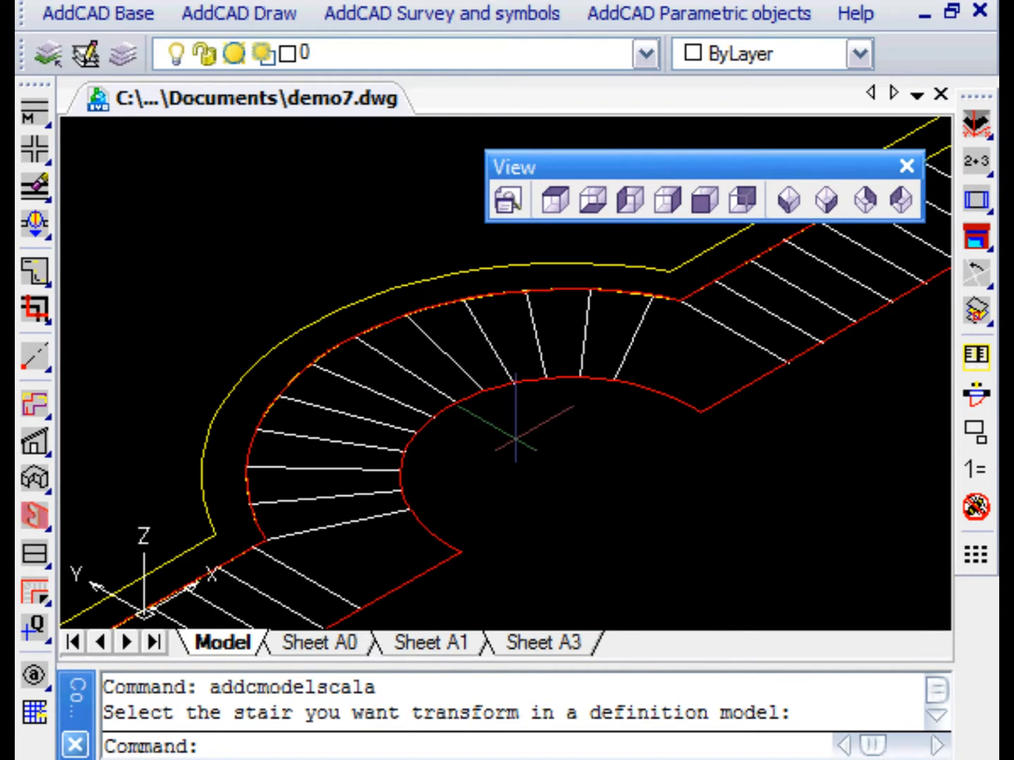
# Delete three tread lines from the curved section.
pyautogui.click(460, 366)
pyautogui.click(425, 387)
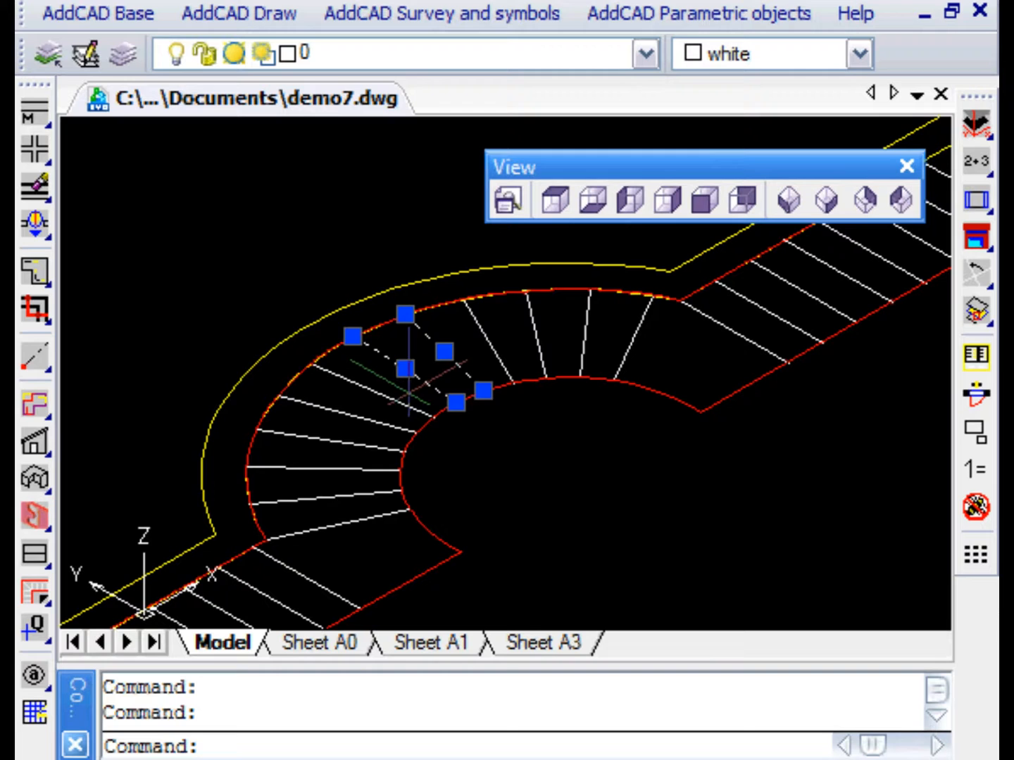
pyautogui.click(392, 411)
pyautogui.press('Delete')
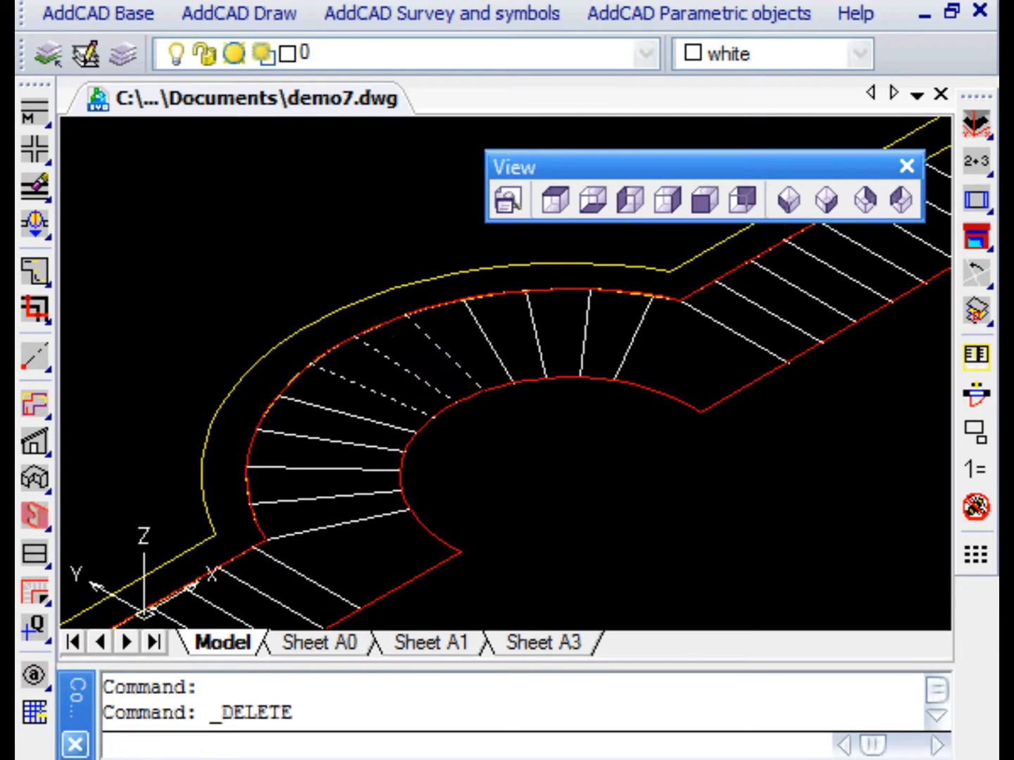
pyautogui.scroll(-1, 479, 497)
pyautogui.scroll(-1, 479, 495)
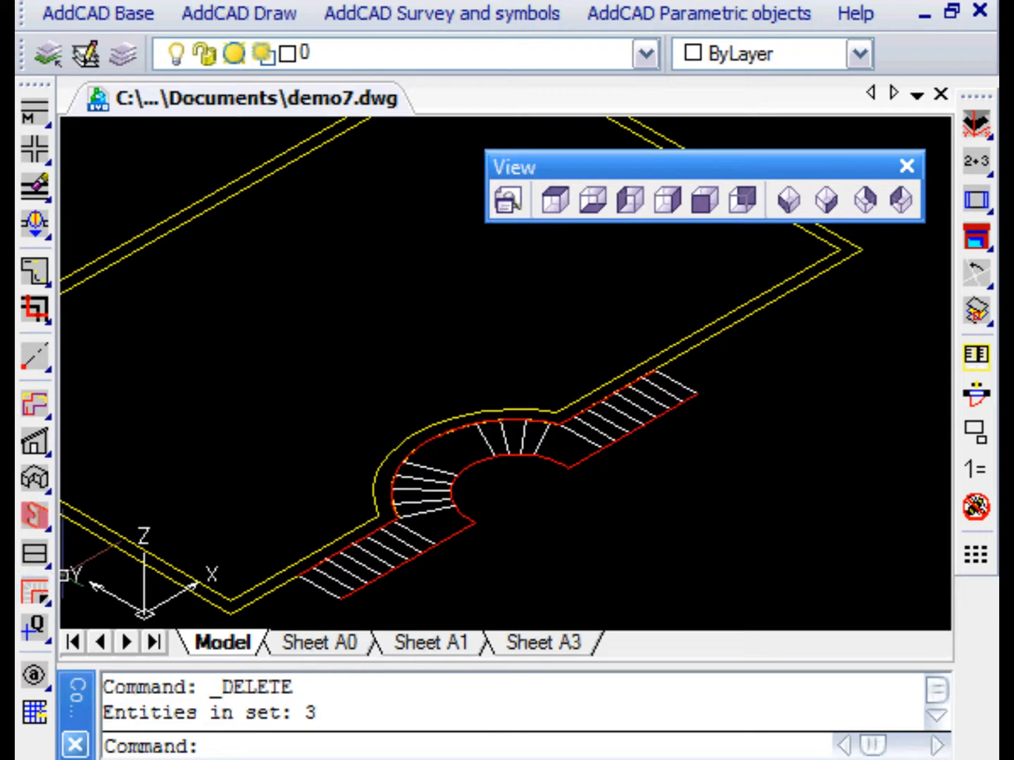
pyautogui.click(36, 600)
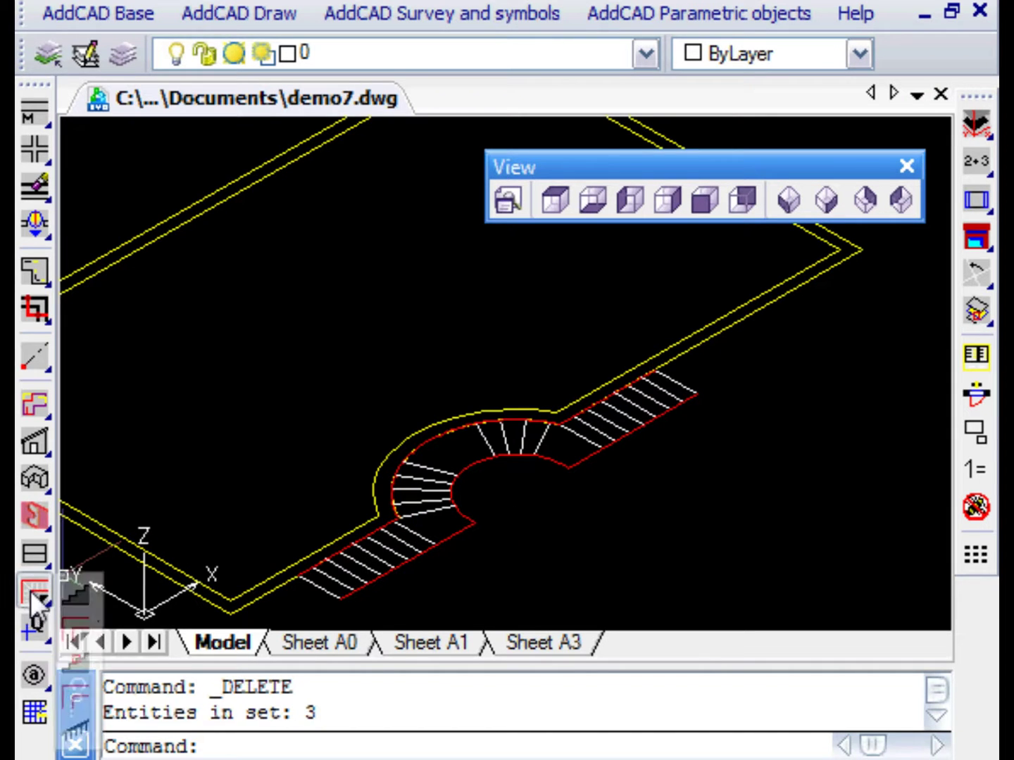
# Window-select all 37 stair outline objects as a new stair definition, opening Stair options.
pyautogui.click(74, 598)
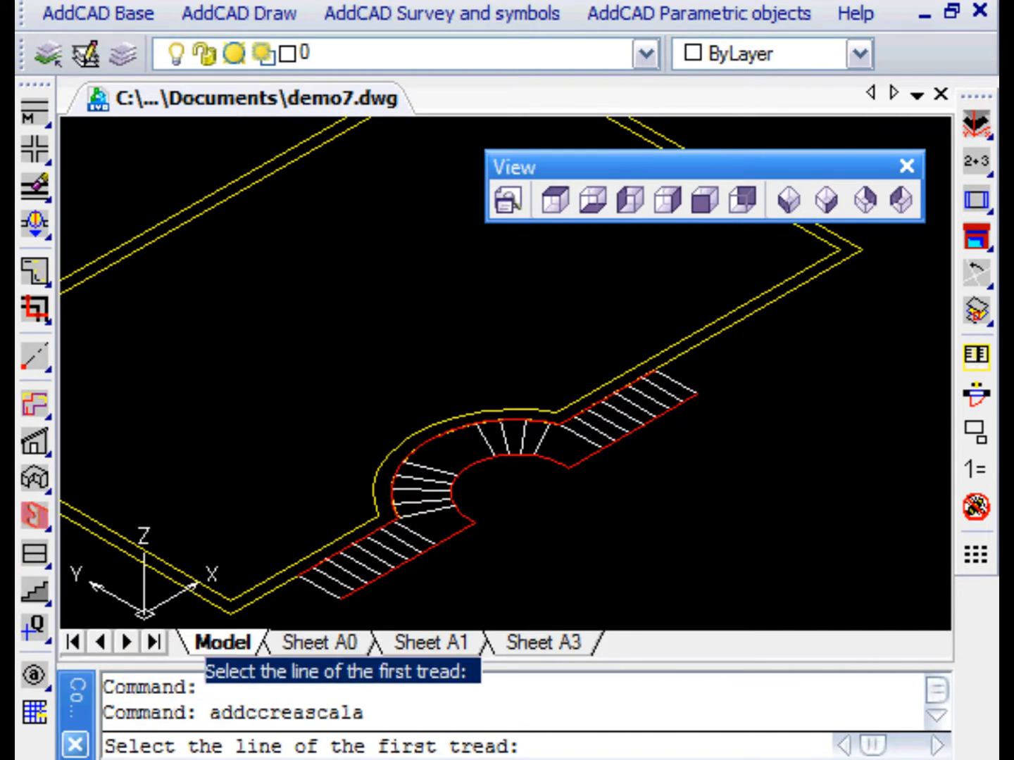
pyautogui.click(319, 593)
pyautogui.click(778, 603)
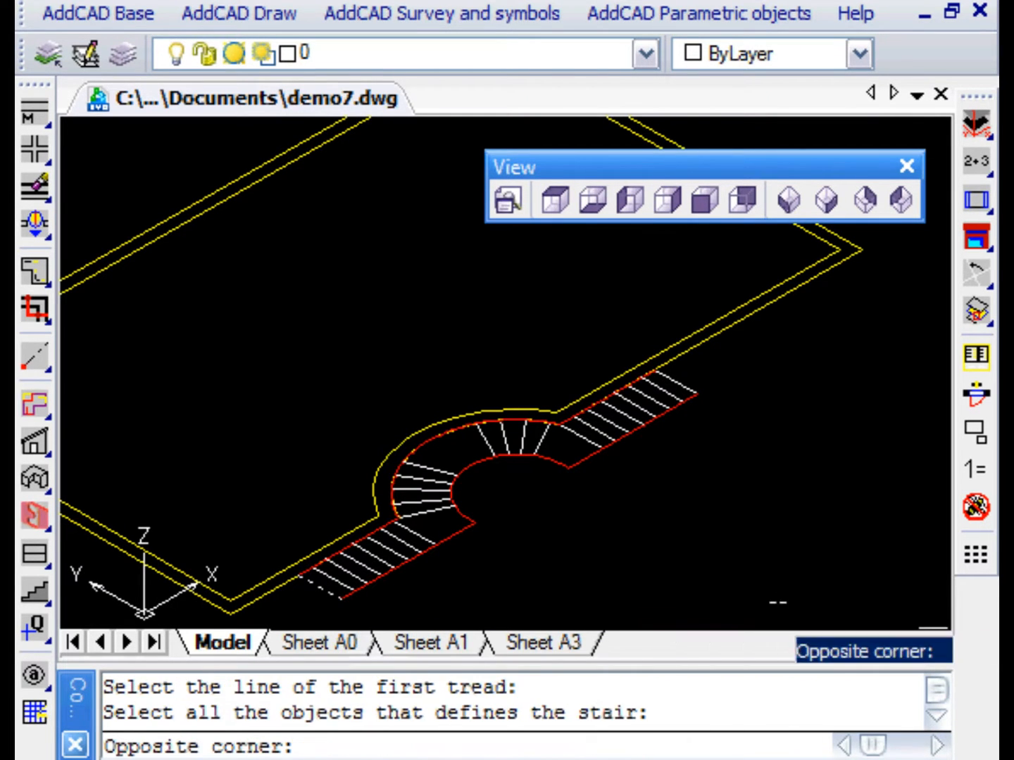
pyautogui.click(294, 355)
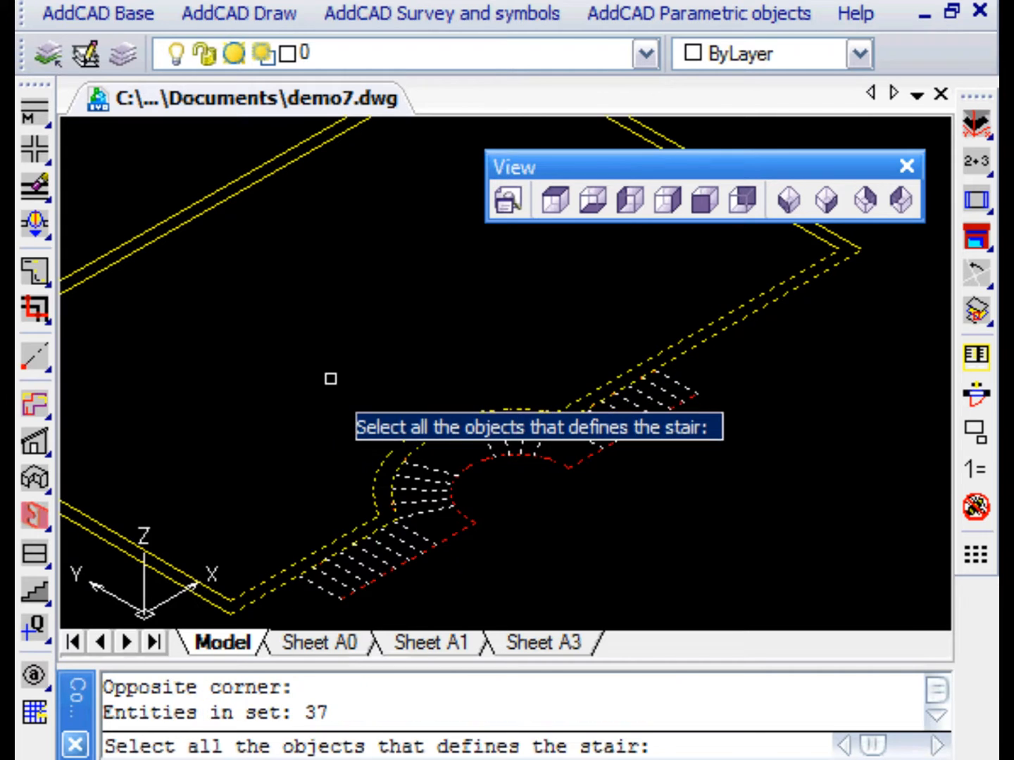
pyautogui.press('Return')
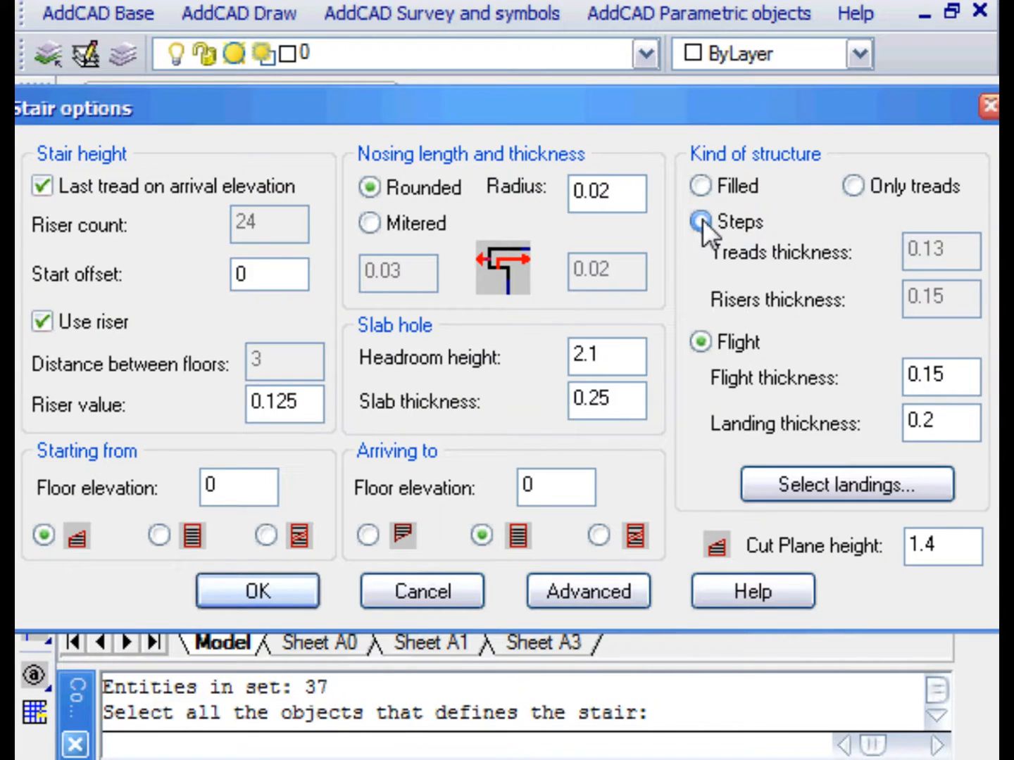
# Choose Only treads and edit the tread thickness toward 0.04.
pyautogui.click(854, 187)
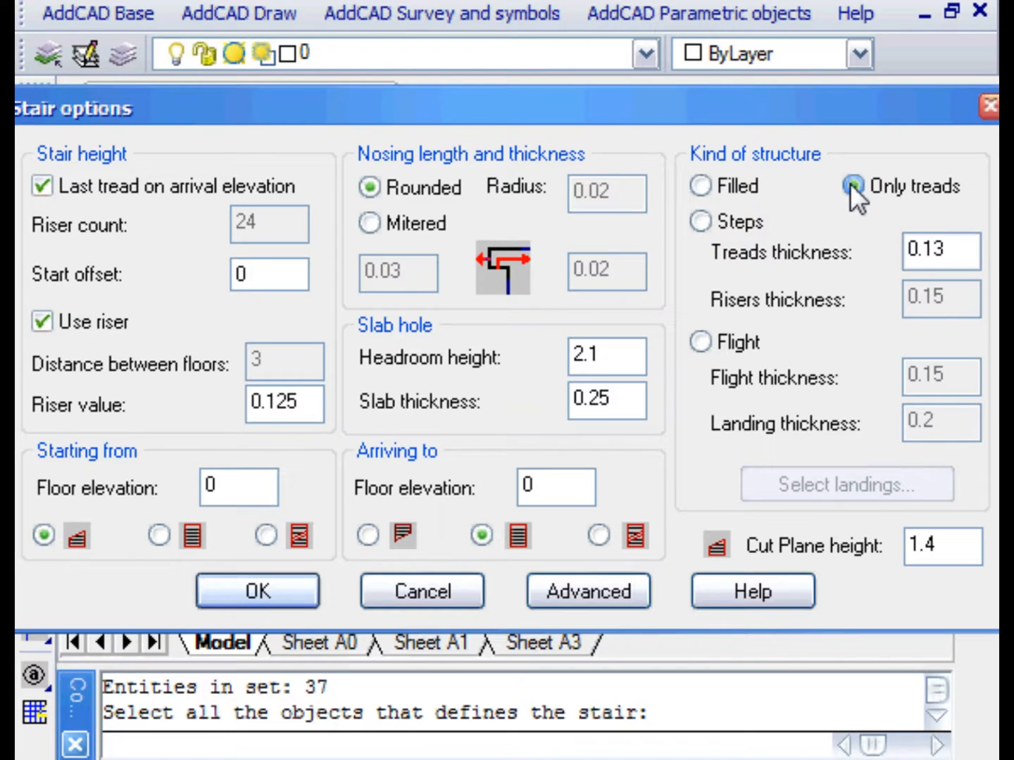
pyautogui.moveTo(922, 252); pyautogui.dragTo(957, 252)
pyautogui.write('04')
pyautogui.click(258, 592)
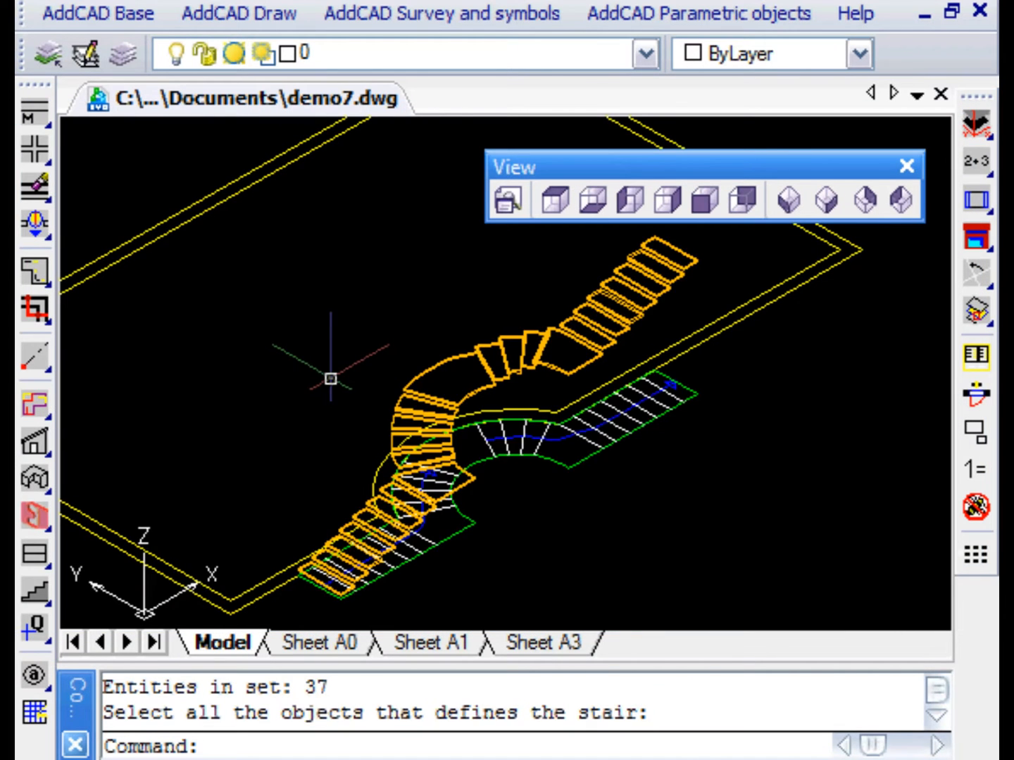
pyautogui.moveTo(539, 512); pyautogui.dragTo(538, 559, button='middle')
pyautogui.scroll(3, 527, 446)
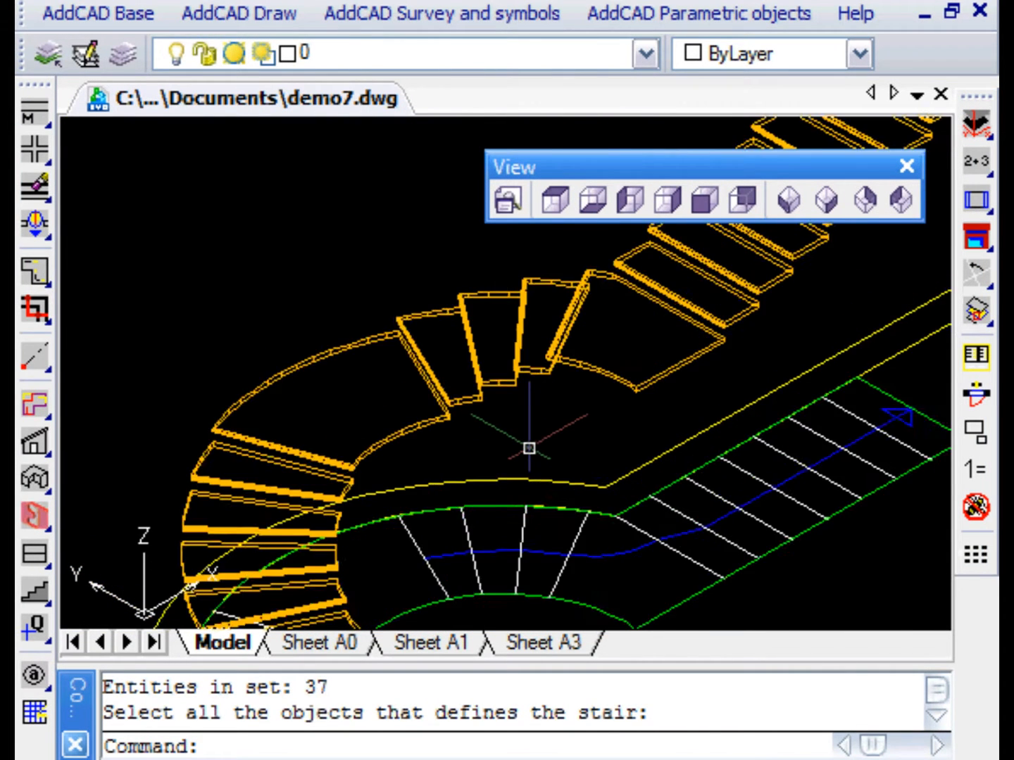
pyautogui.scroll(2, 527, 446)
pyautogui.scroll(-3, 527, 448)
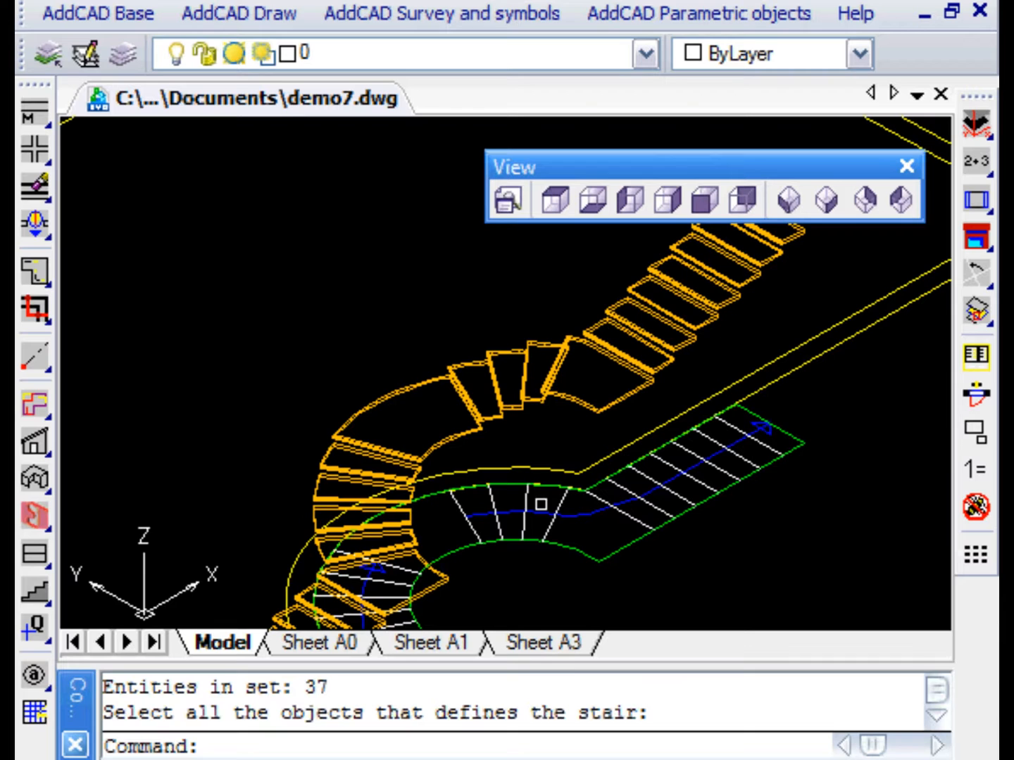
pyautogui.scroll(-2, 527, 448)
pyautogui.moveTo(523, 590); pyautogui.dragTo(559, 468, button='middle')
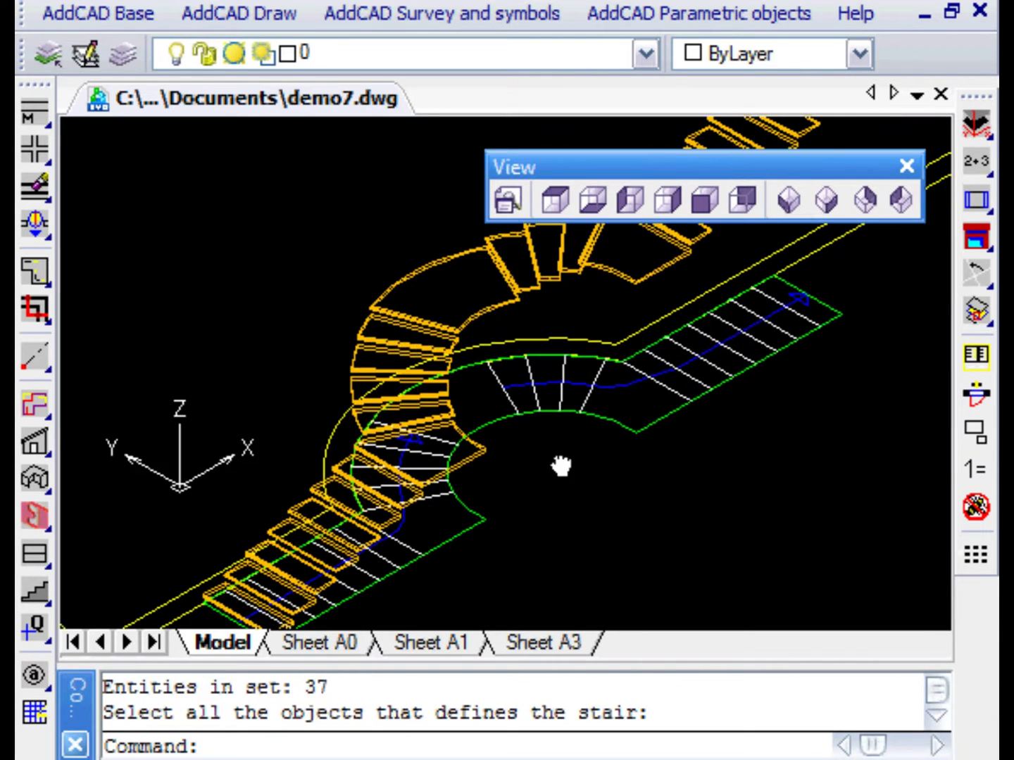
# Configure a 0.9-high handrail with vertical elements and confirm it.
pyautogui.click(39, 592)
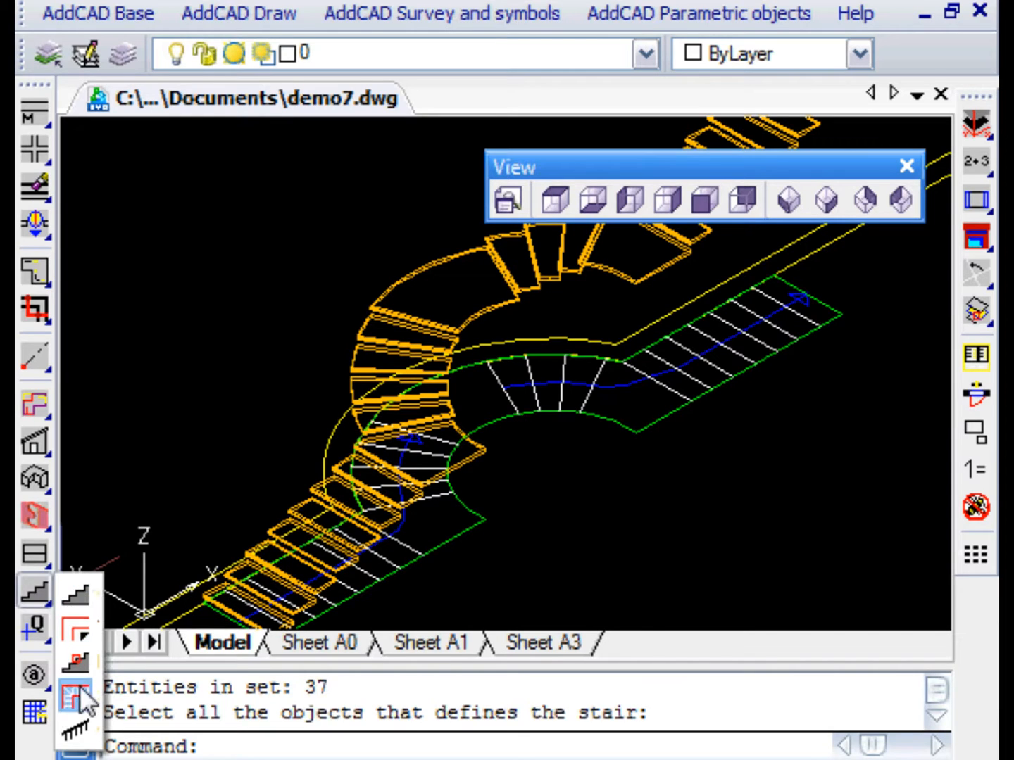
pyautogui.click(77, 727)
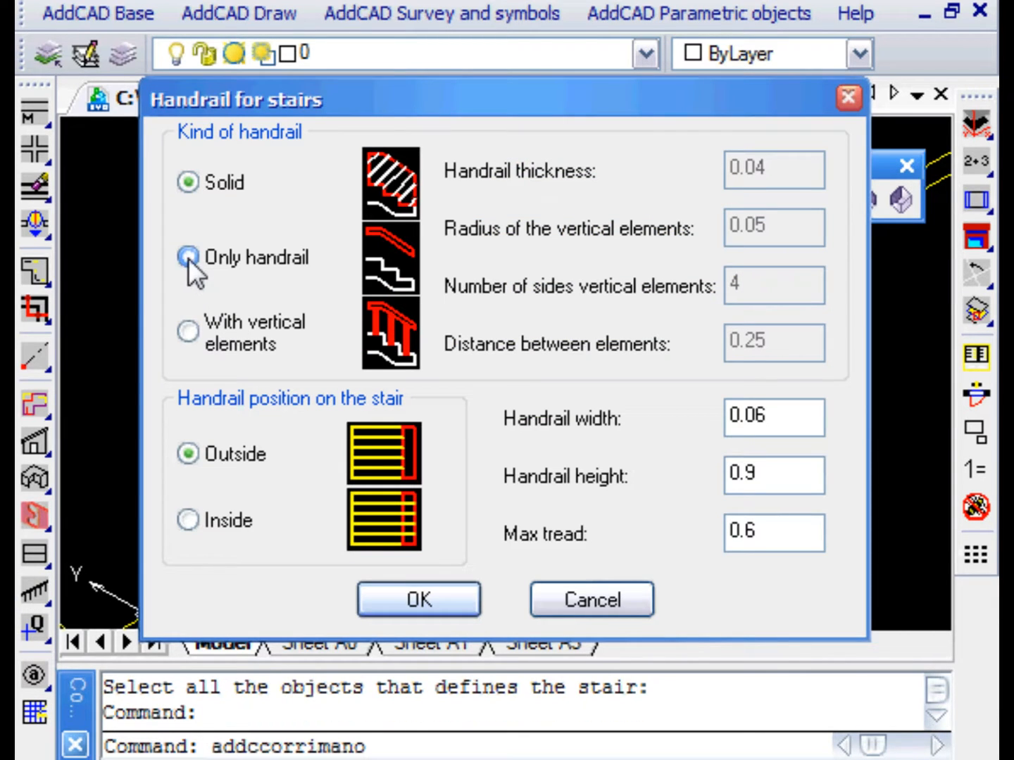
pyautogui.click(188, 330)
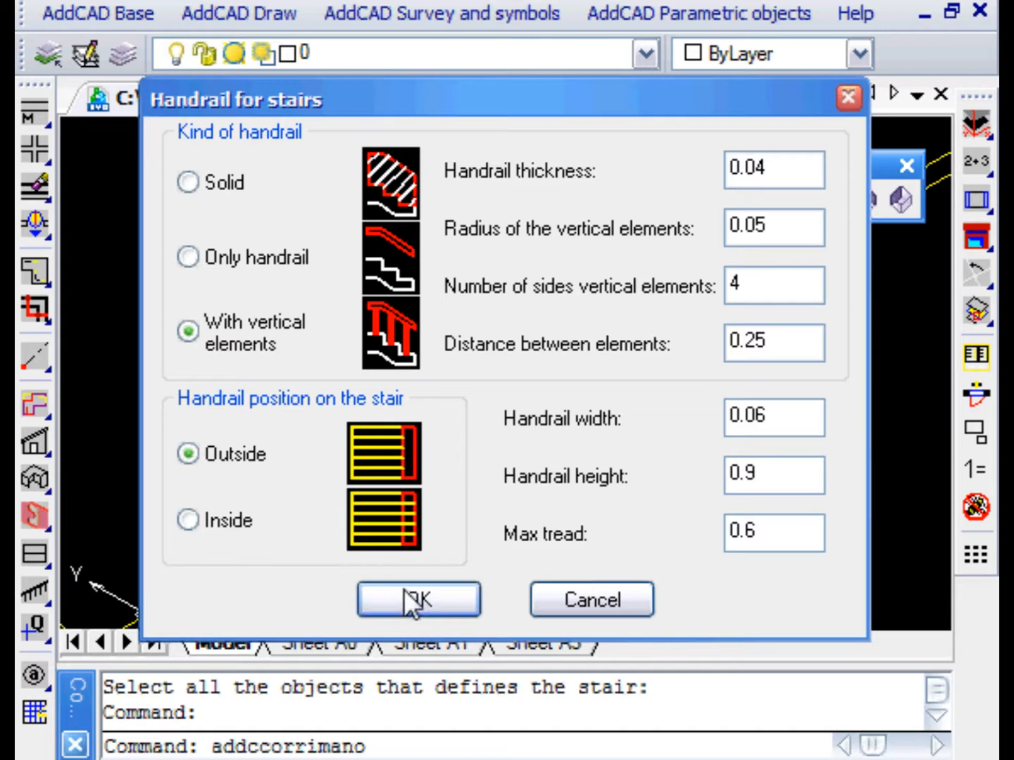
pyautogui.click(419, 600)
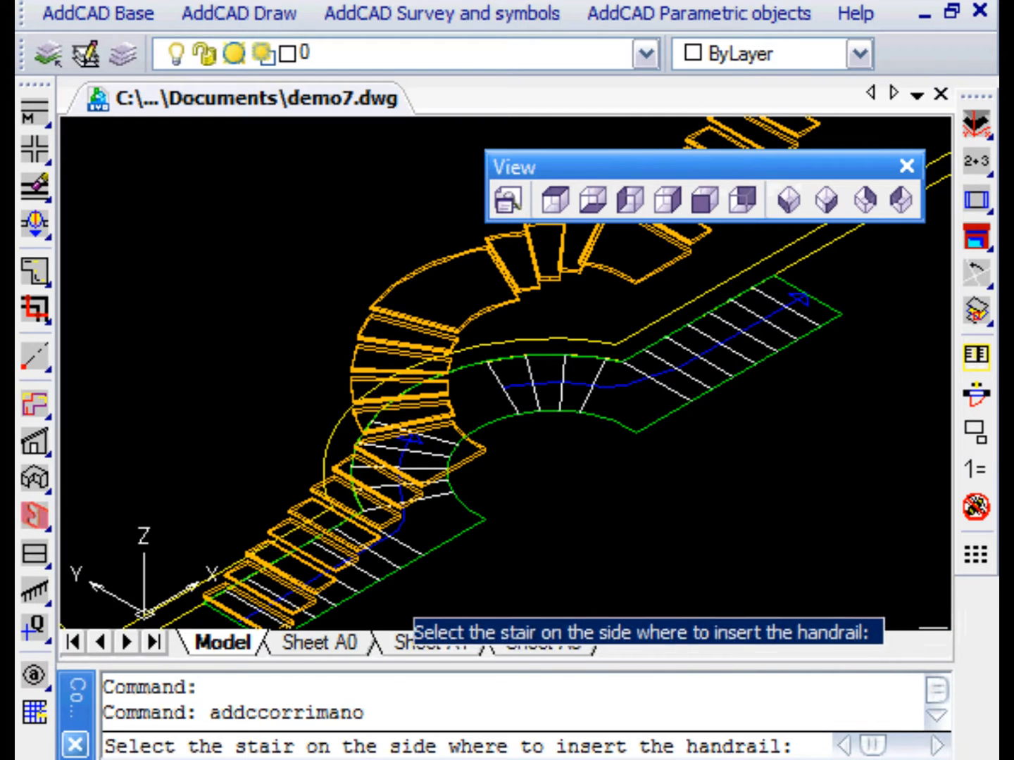
# Add a handrail with posts along the stair side from the lower flight to the upper flight, using snap for the endpoints.
pyautogui.click(384, 578)
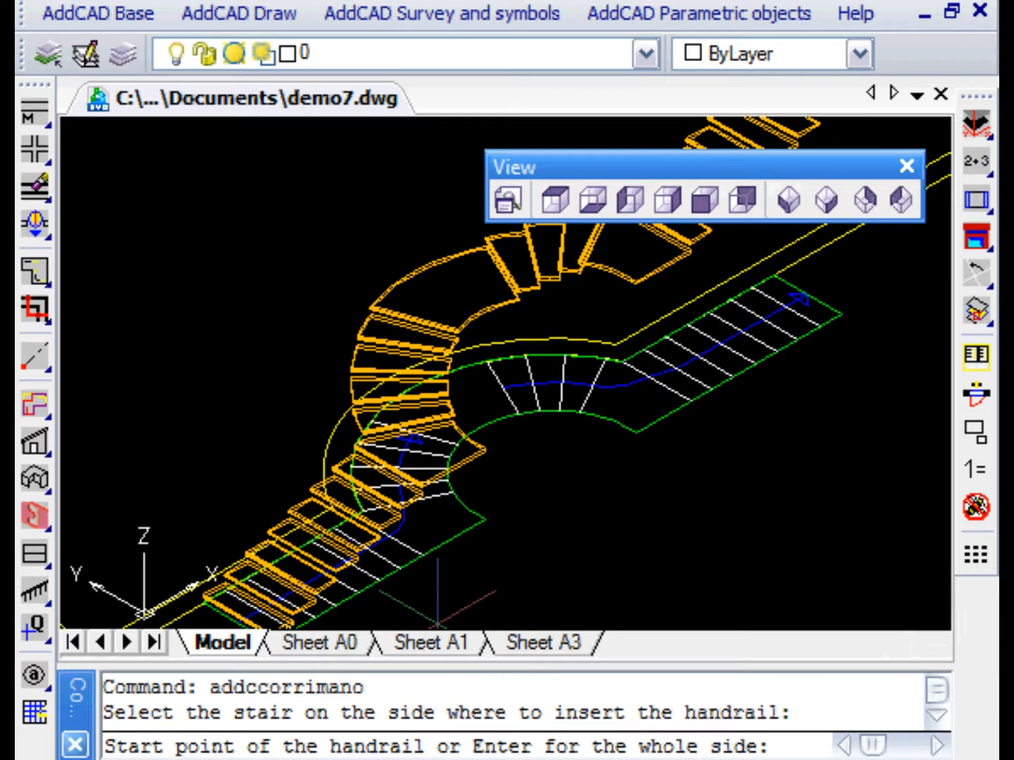
pyautogui.press('F3')
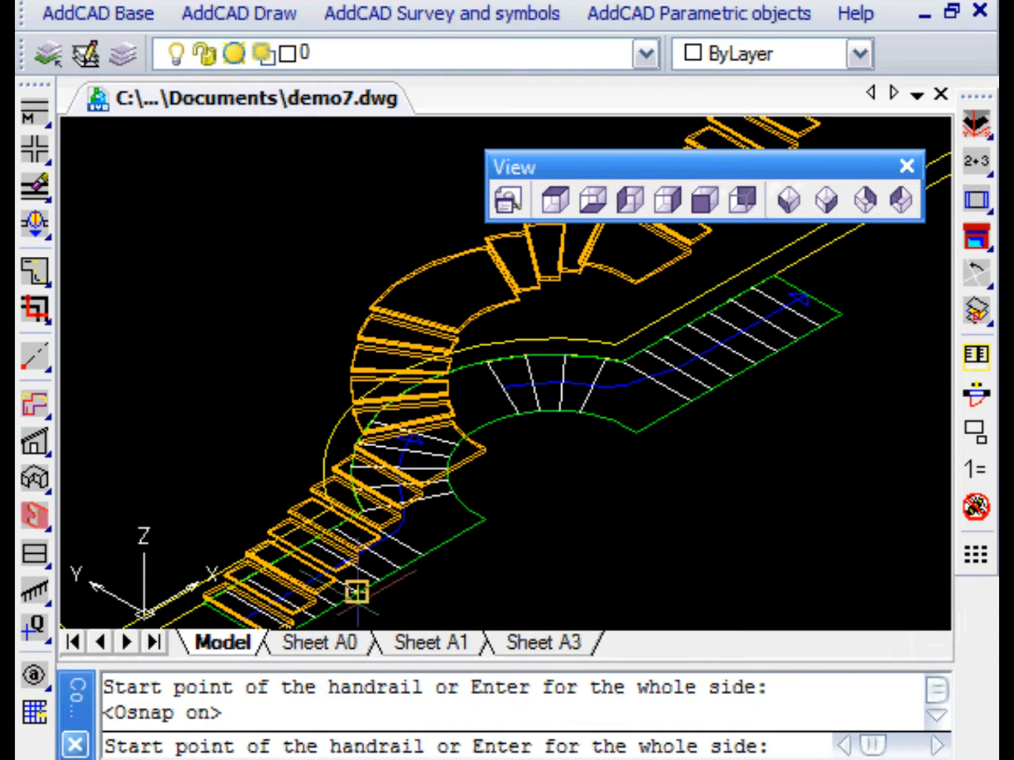
pyautogui.click(356, 592)
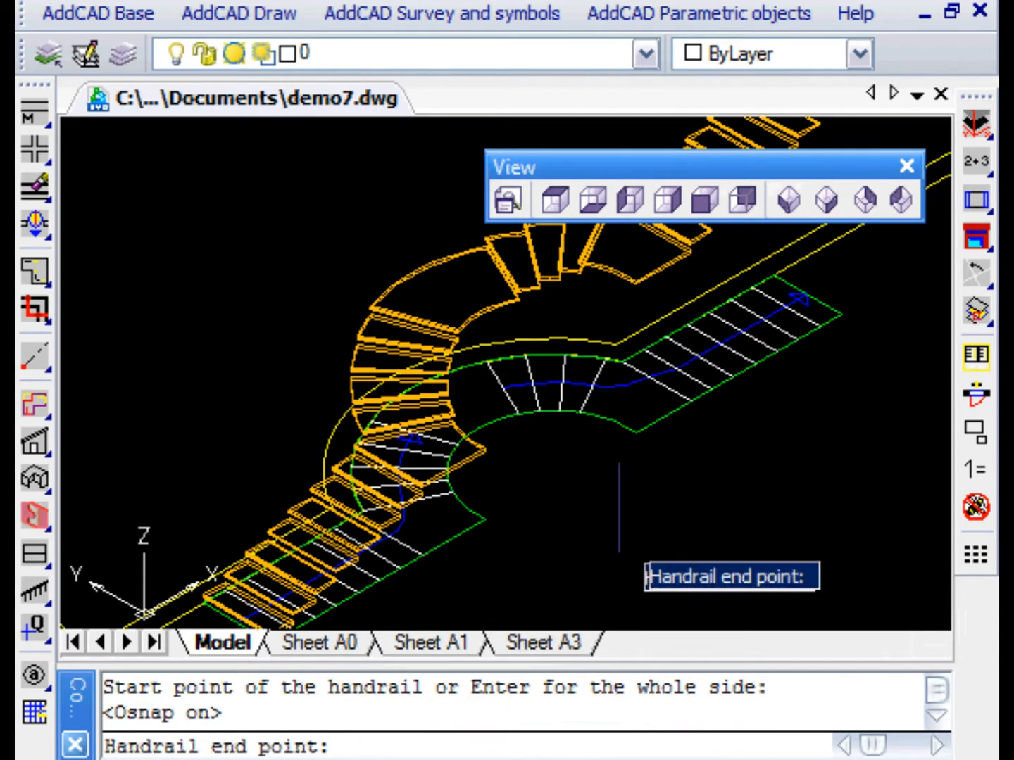
pyautogui.click(801, 300)
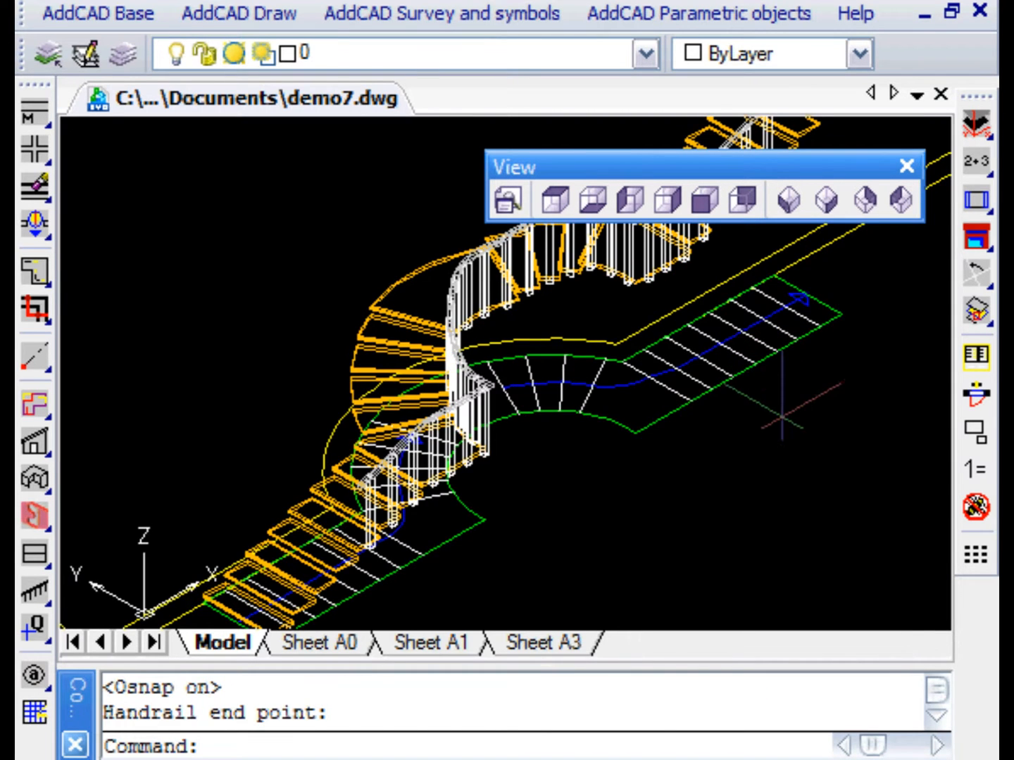
pyautogui.moveTo(756, 519); pyautogui.dragTo(745, 548, button='middle')
pyautogui.scroll(-1, 735, 539)
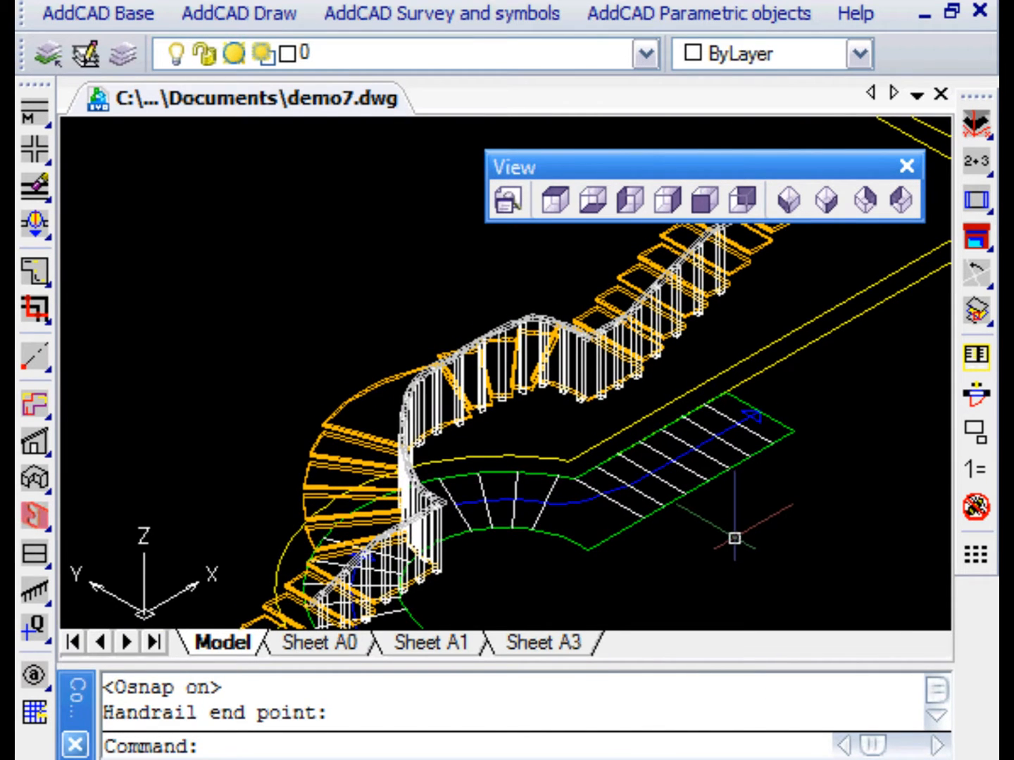
pyautogui.scroll(-1, 736, 539)
pyautogui.scroll(1, 737, 539)
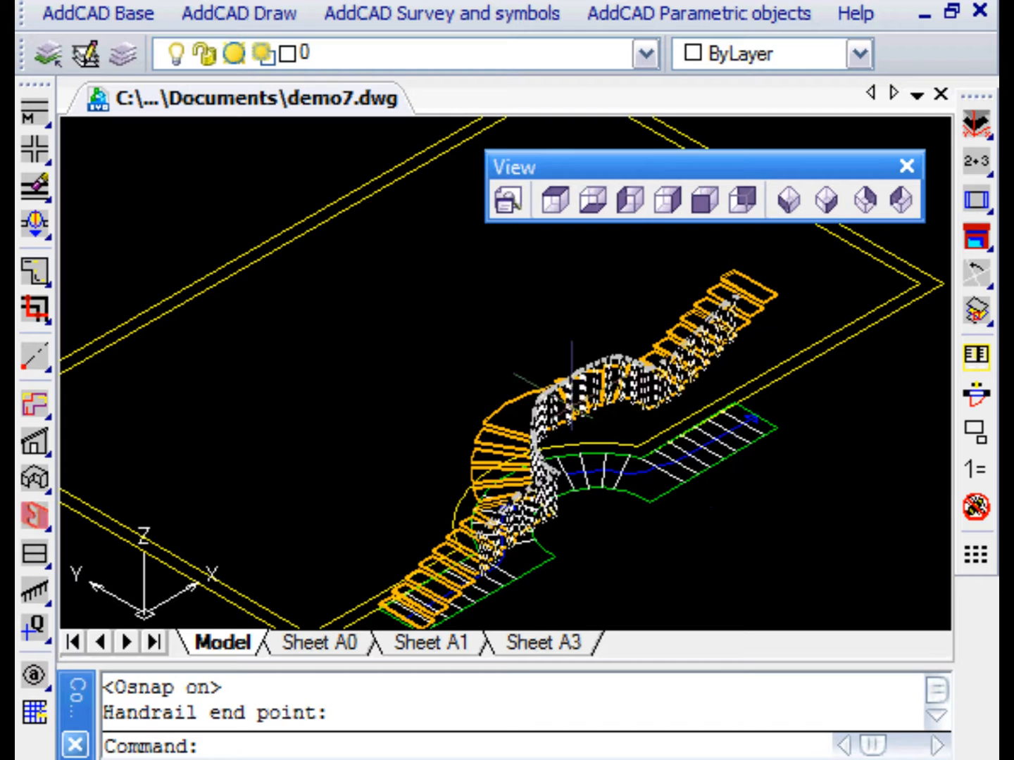
pyautogui.press('Escape')
# Show the stair Flat Shaded with Edges On, then bring up the parametric stair types.
pyautogui.click(284, 14)
pyautogui.moveTo(264, 480)
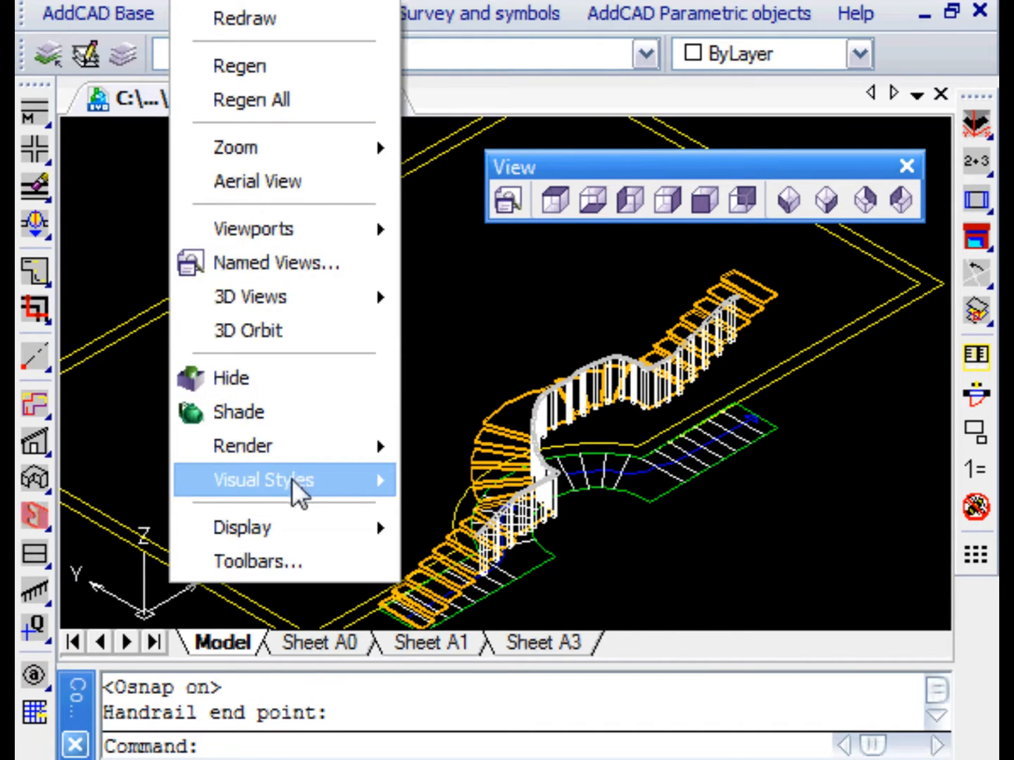
pyautogui.click(507, 649)
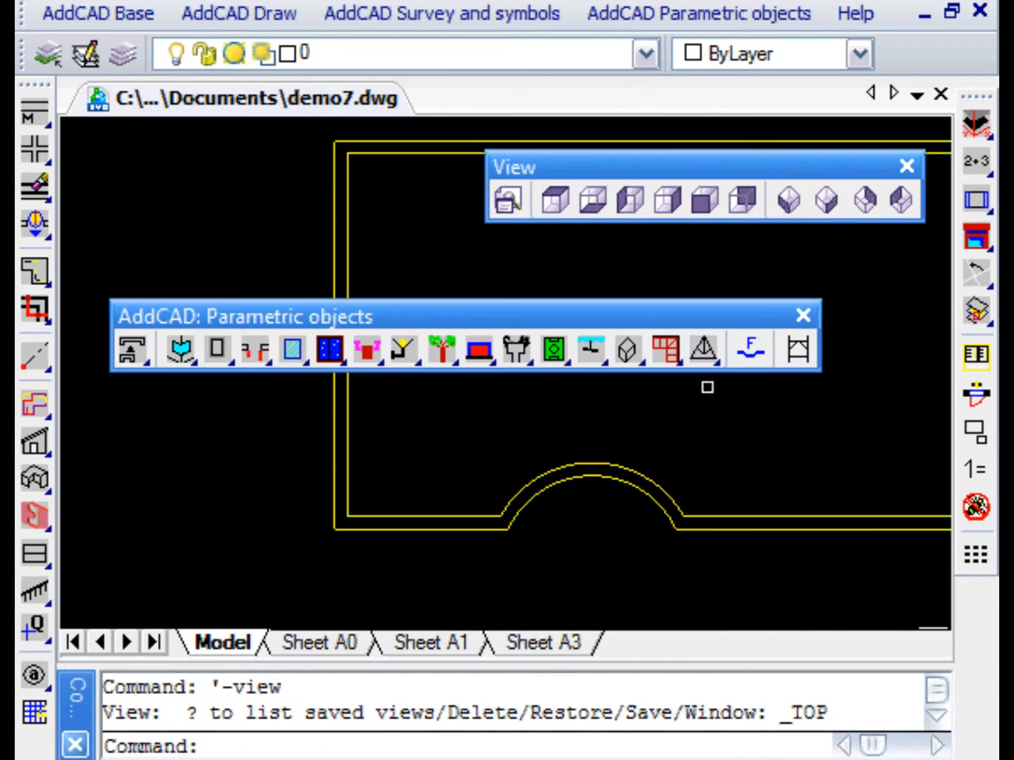
pyautogui.click(668, 350)
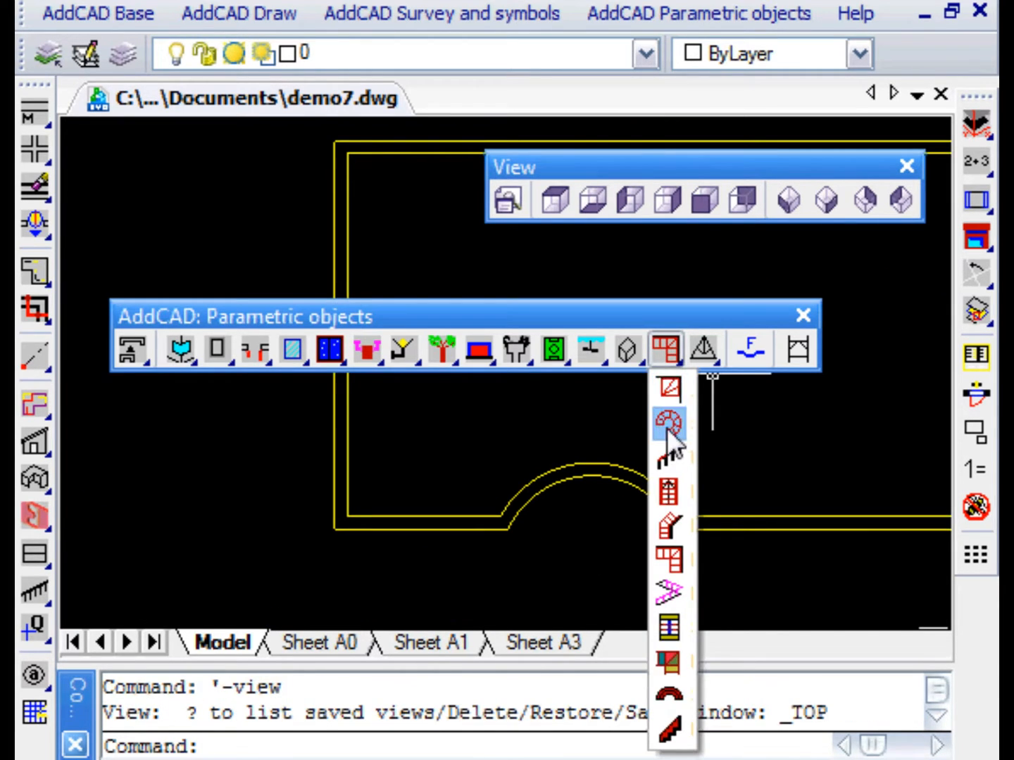
# Choose a multiple flight stair, preview the first type, review its 5/11 risers and 1.100 width, and accept.
pyautogui.click(671, 555)
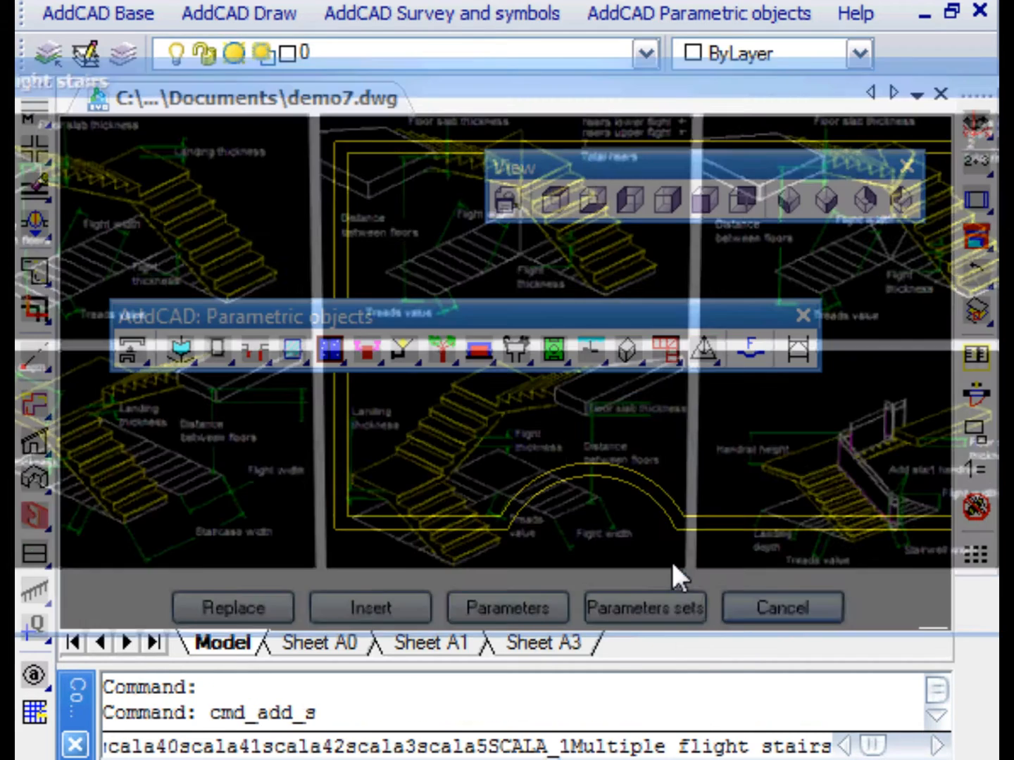
pyautogui.doubleClick(158, 196)
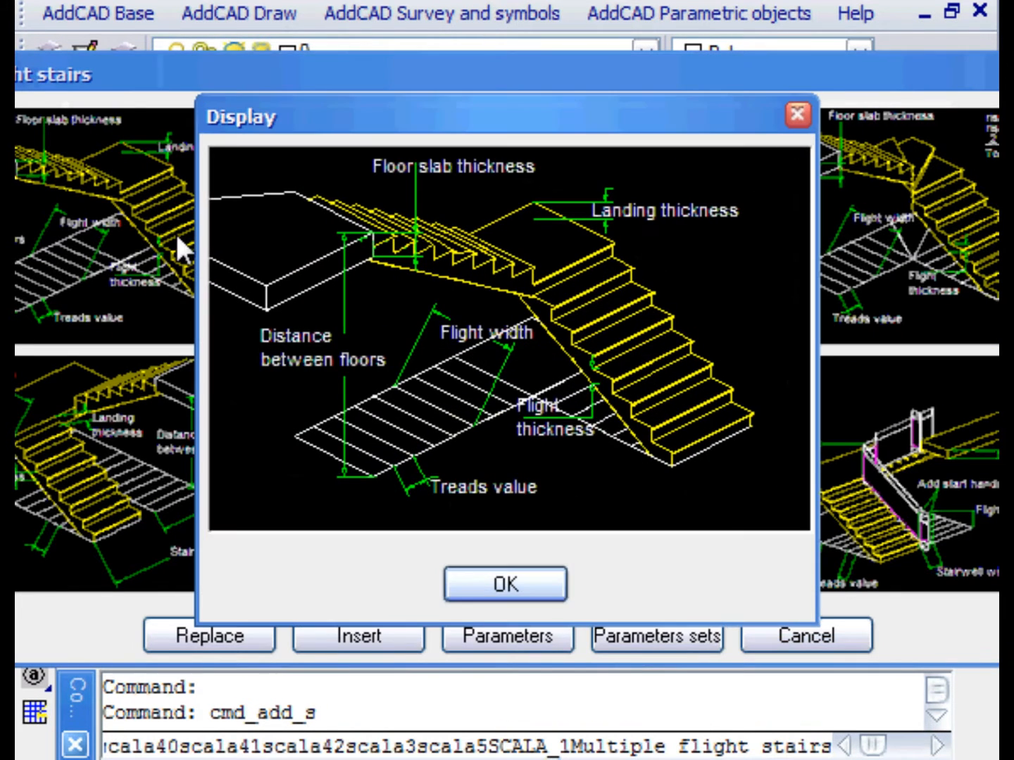
pyautogui.click(521, 573)
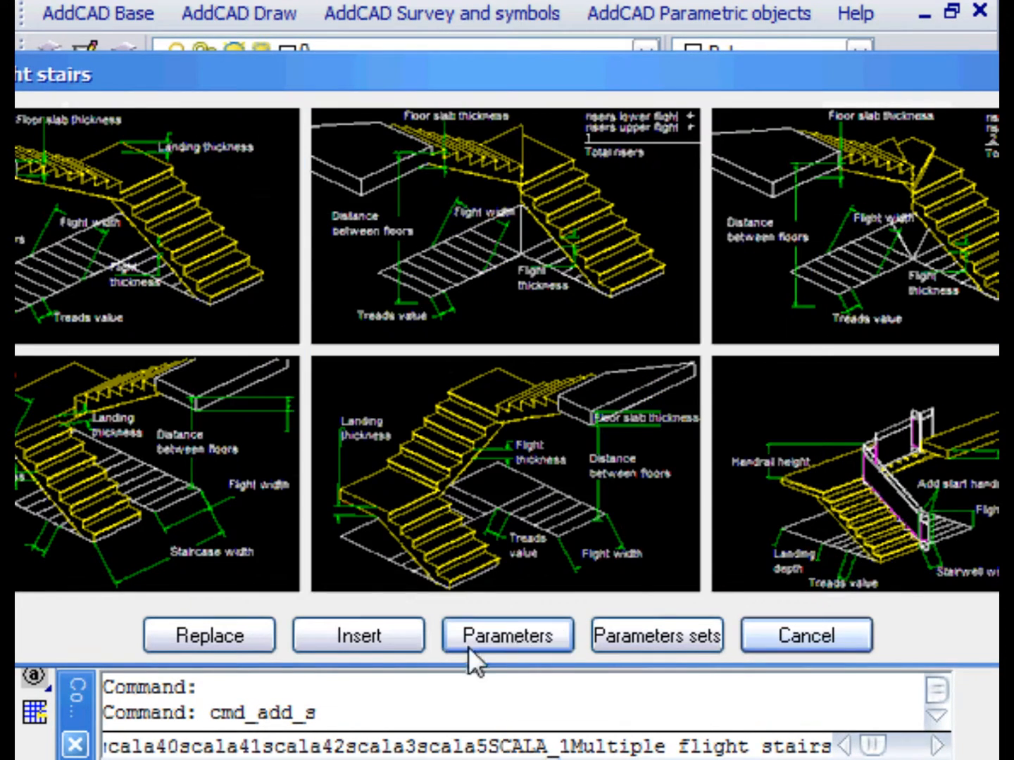
pyautogui.click(491, 638)
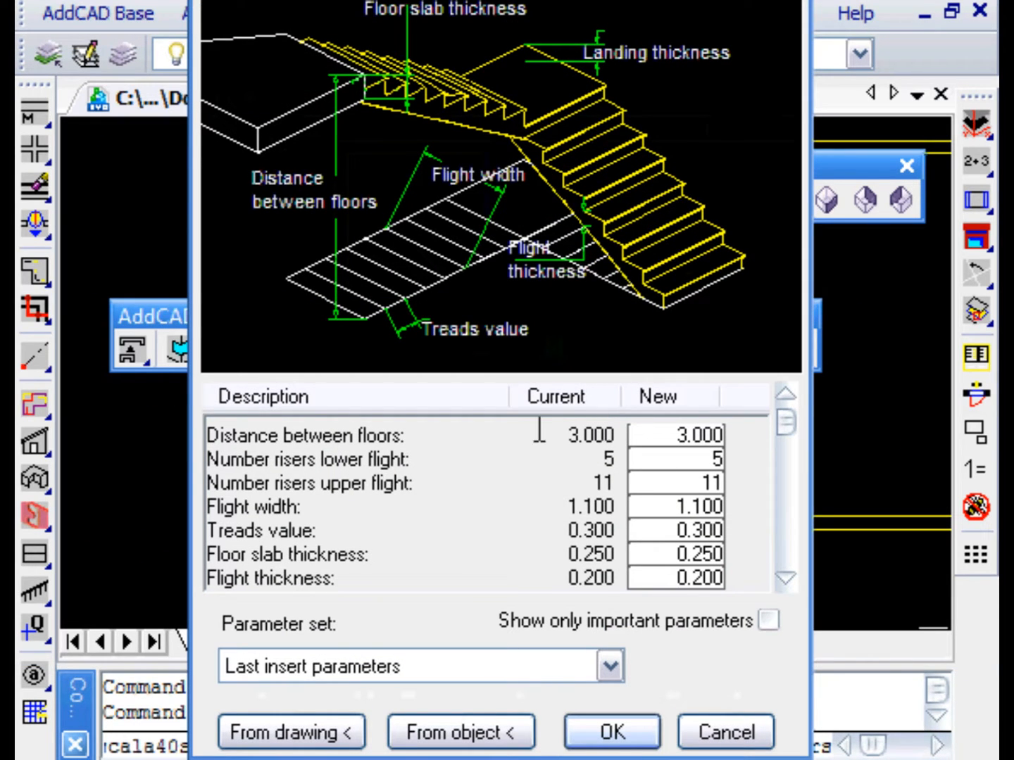
pyautogui.click(612, 733)
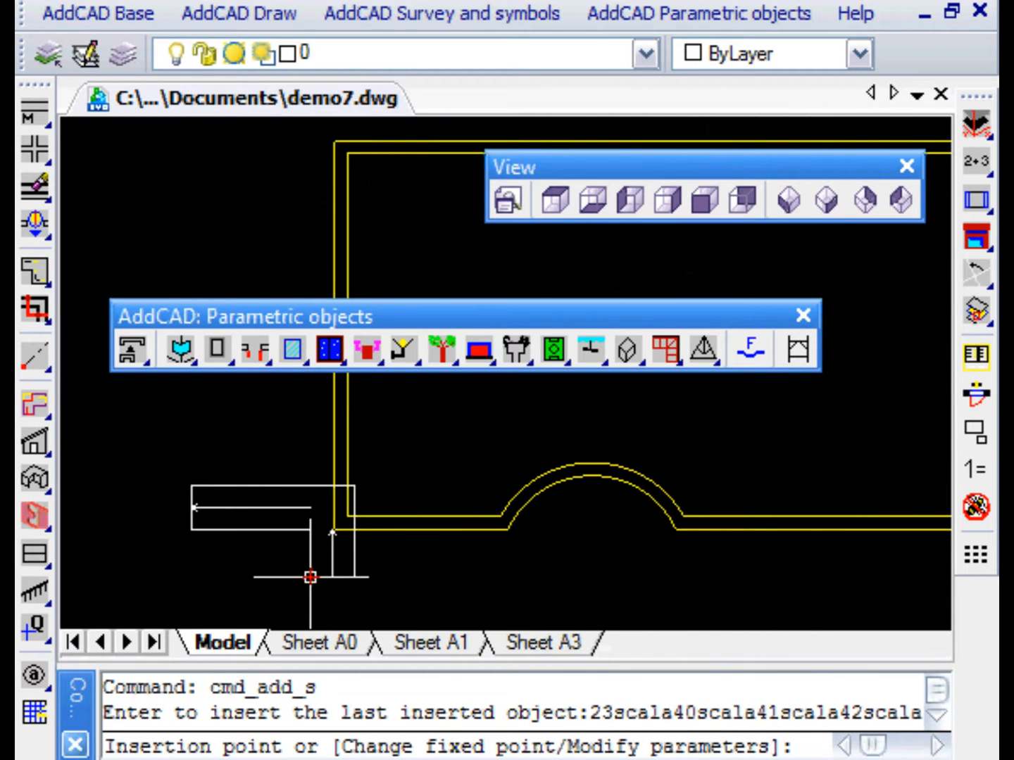
pyautogui.write('c')
# Cycle the stair's fixed point, place it at the wall's outer lower-left corner with Ortho on and rotation 0.
pyautogui.press('Return')
pyautogui.write('c')
pyautogui.press('Return')
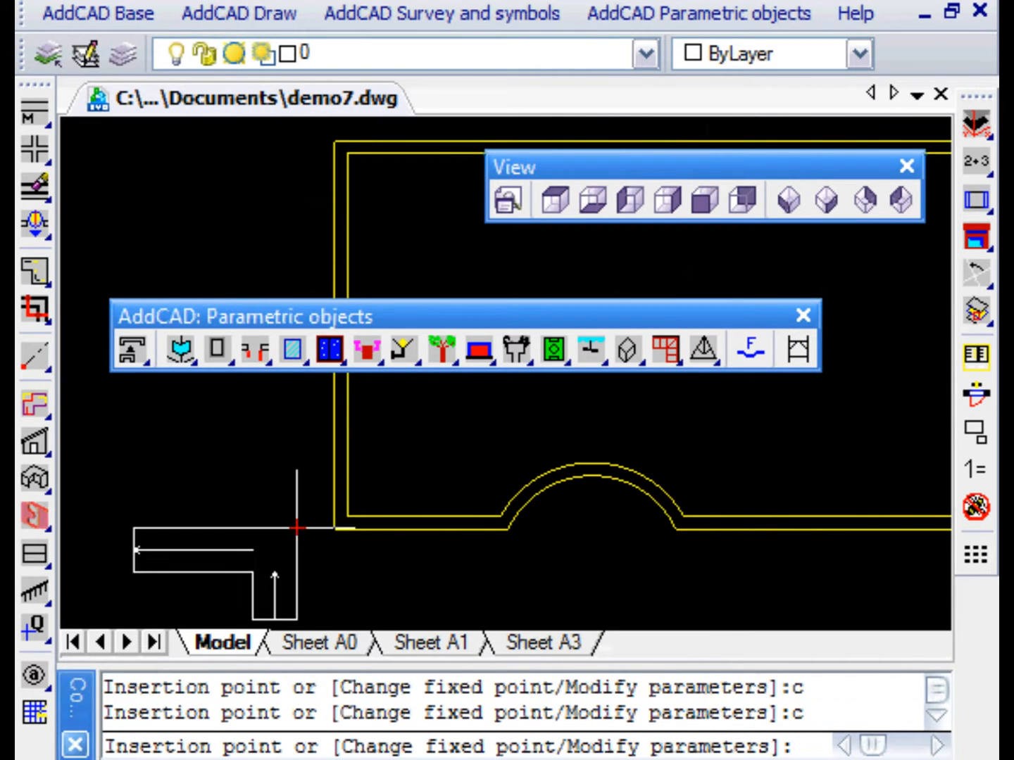
pyautogui.write('c')
pyautogui.press('Return')
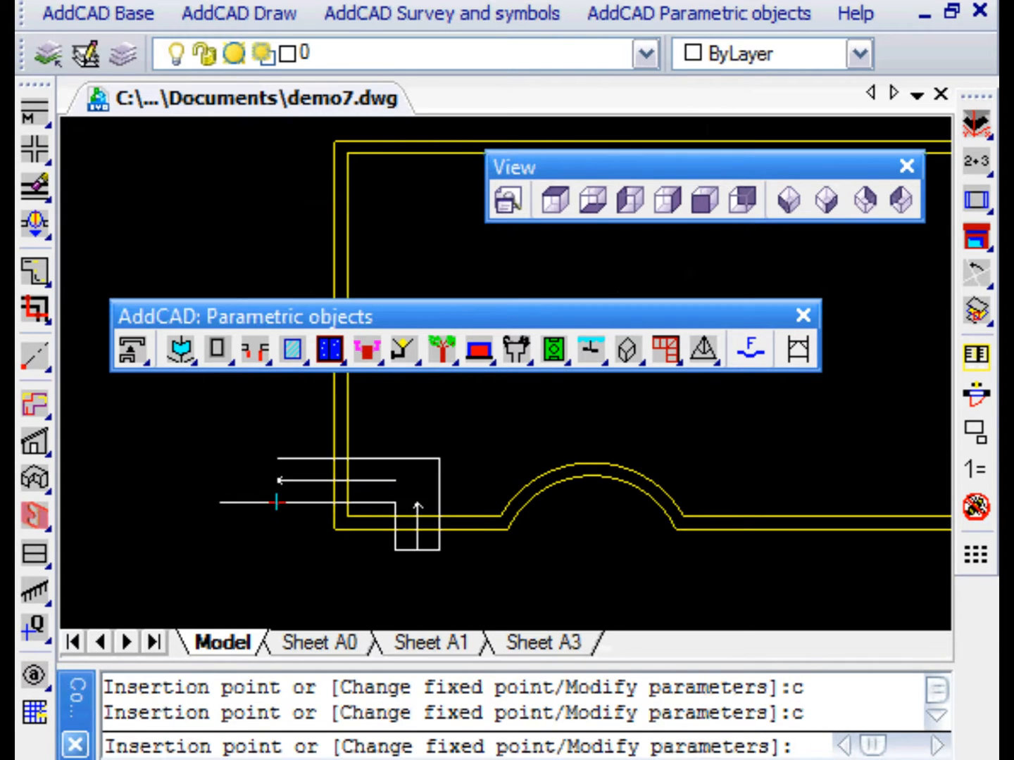
pyautogui.write('c')
pyautogui.press('Return')
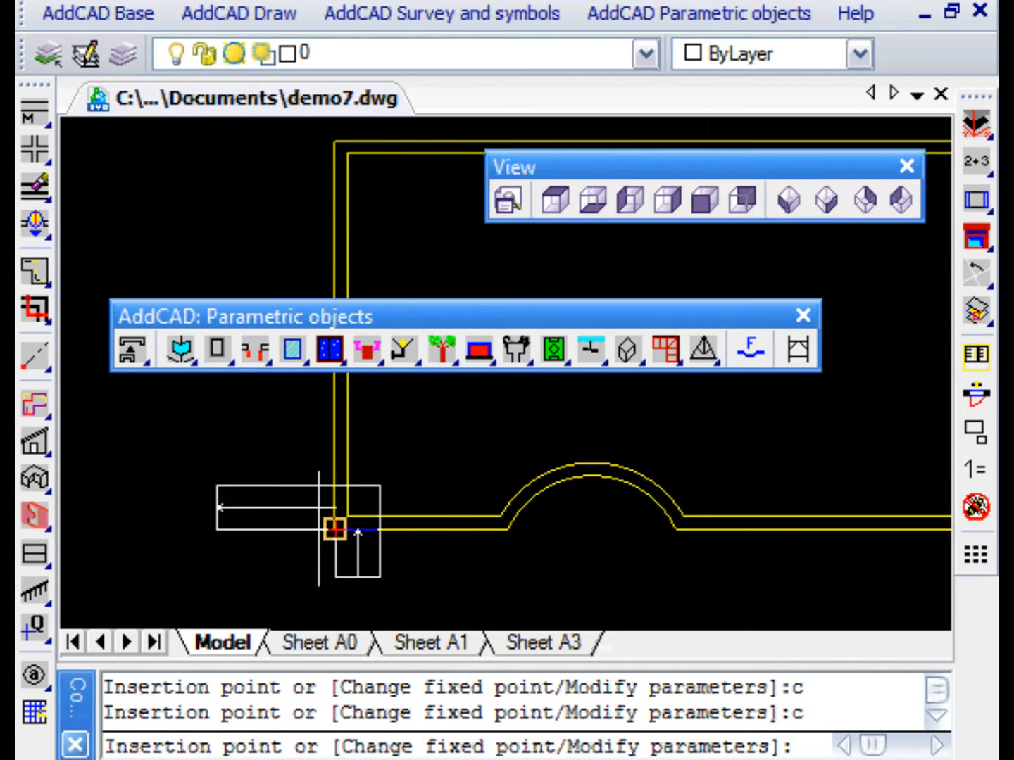
pyautogui.click(334, 527)
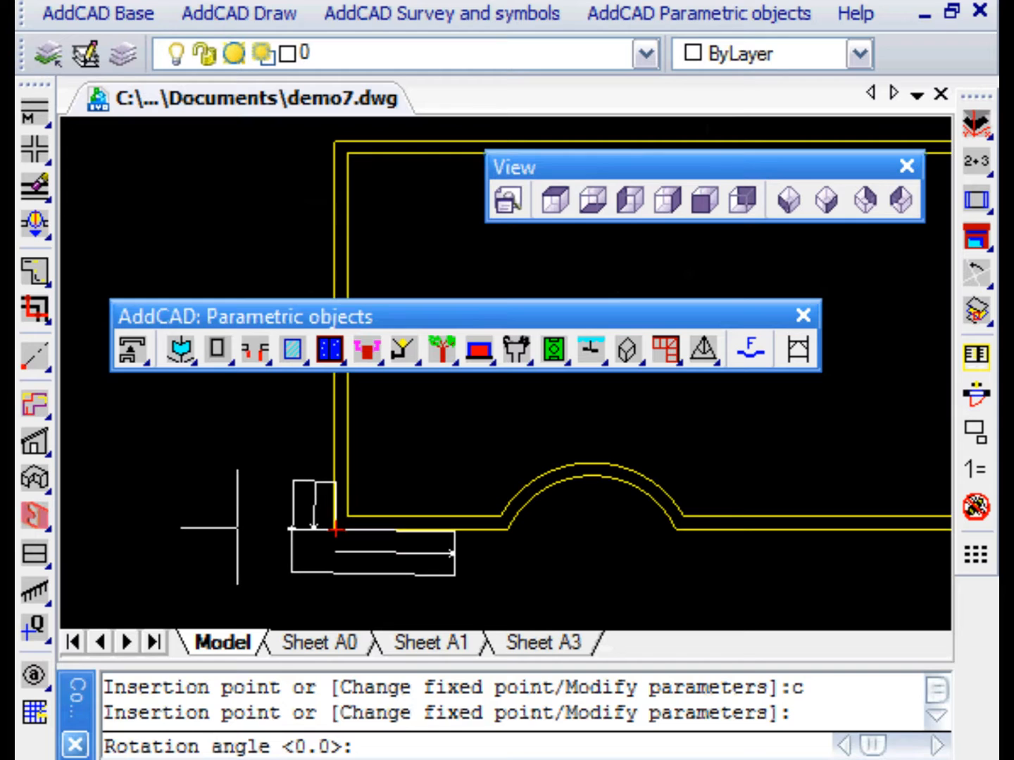
pyautogui.press('F8')
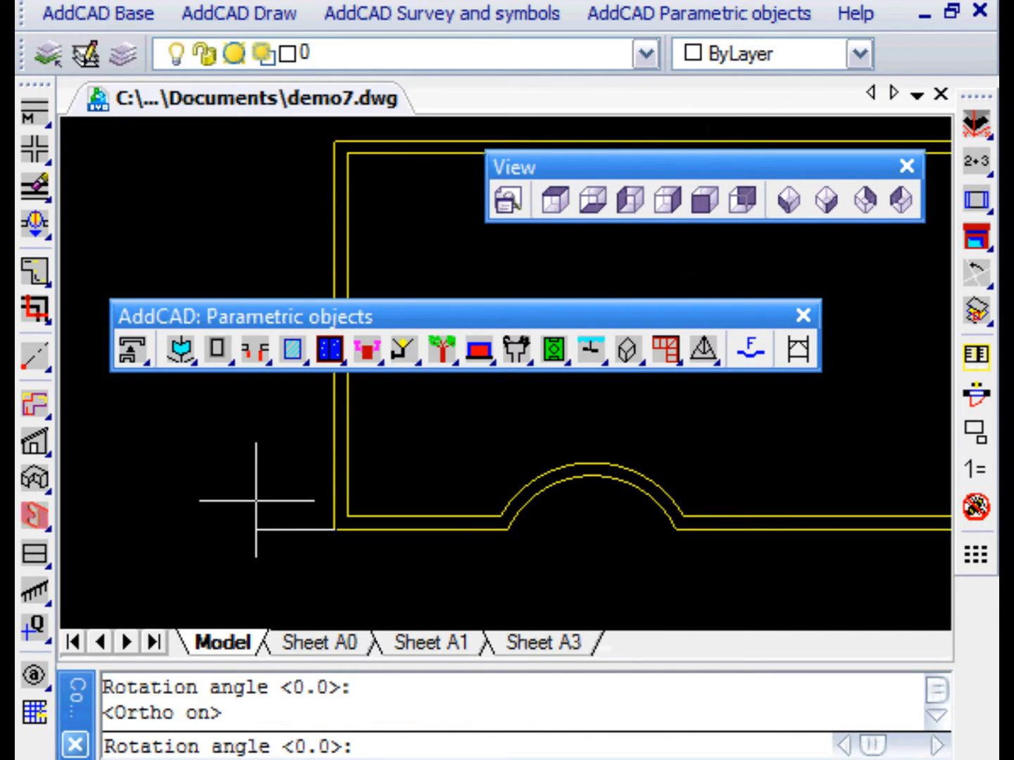
pyautogui.press('Return')
pyautogui.press('Return')
pyautogui.click(826, 200)
# View the stair from the southwest in 3D and explode it into separate entities.
pyautogui.click(789, 200)
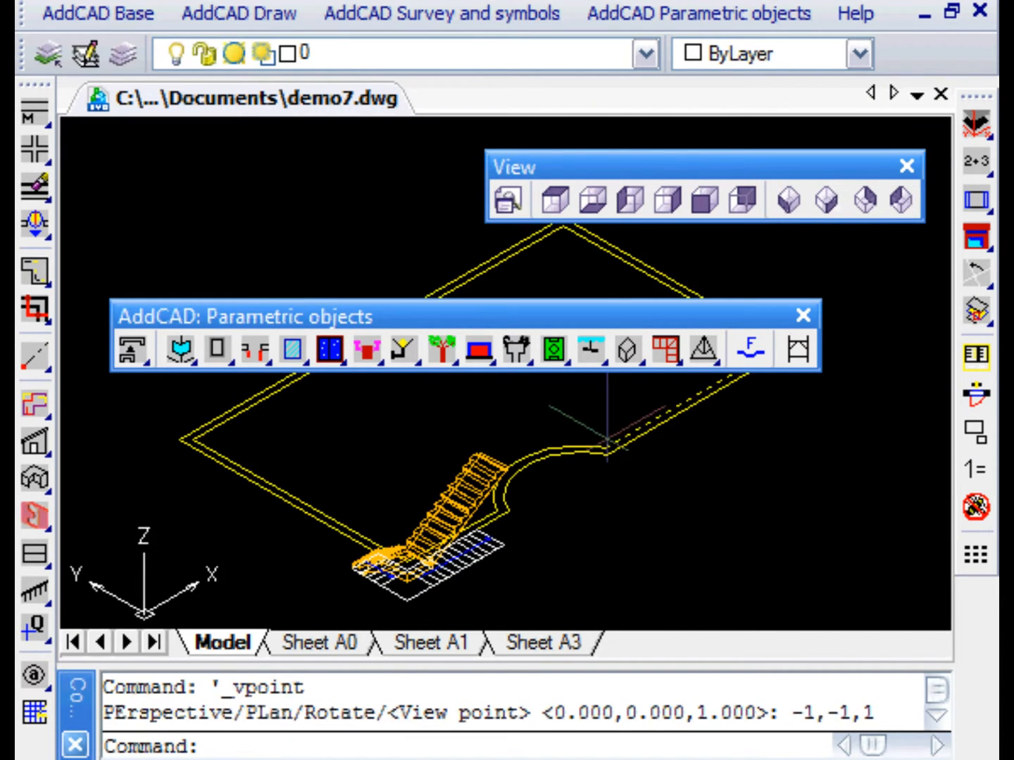
pyautogui.scroll(3, 490, 555)
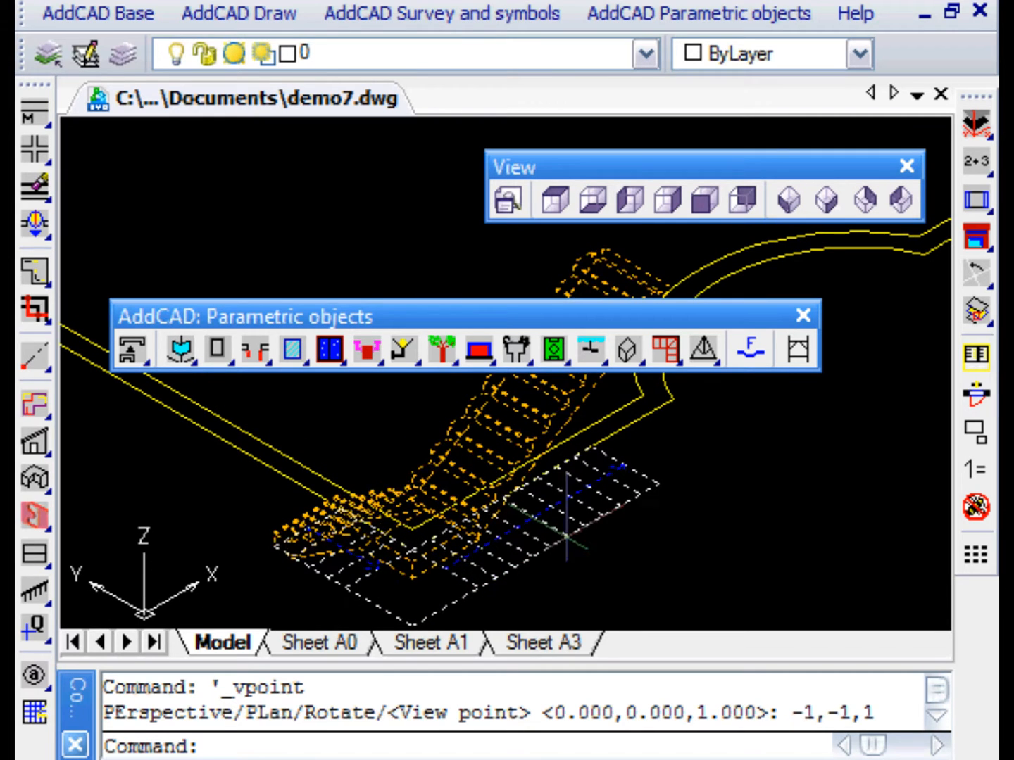
pyautogui.write('expl')
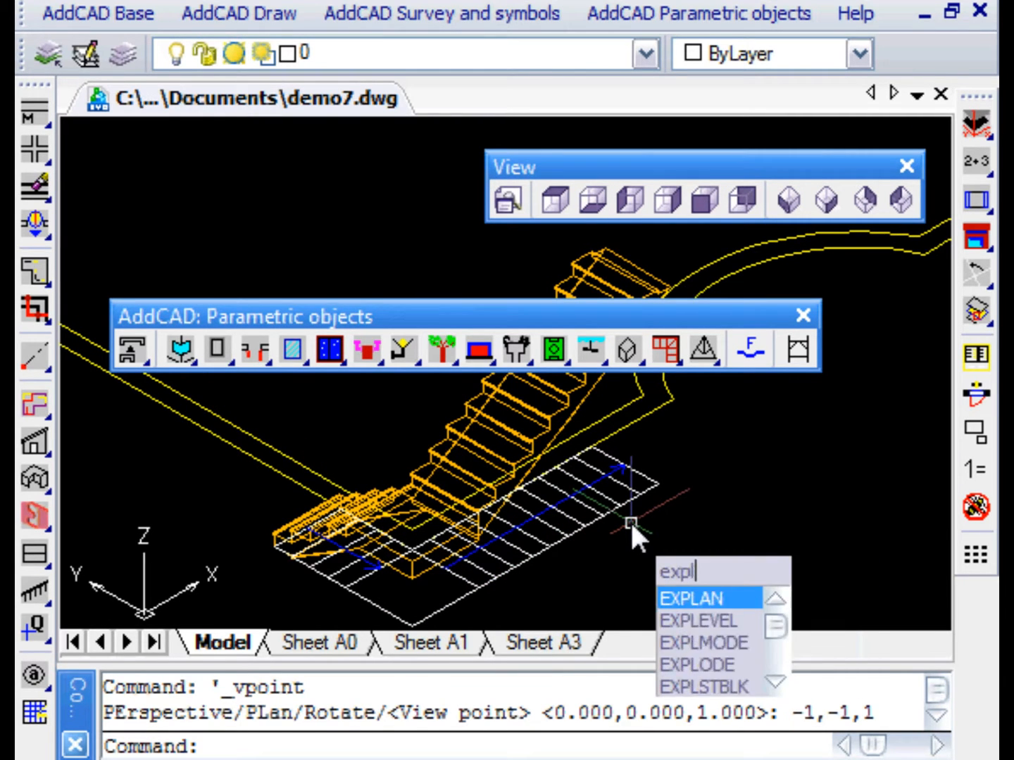
pyautogui.write('ode')
pyautogui.press('Return')
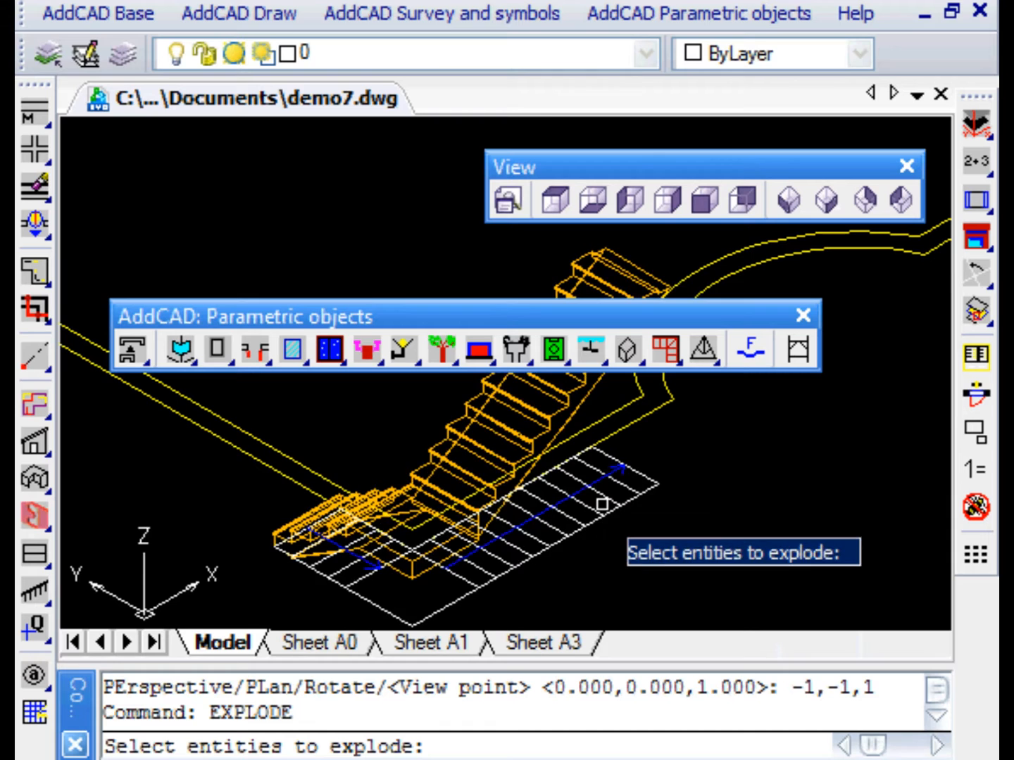
pyautogui.click(627, 519)
pyautogui.press('Return')
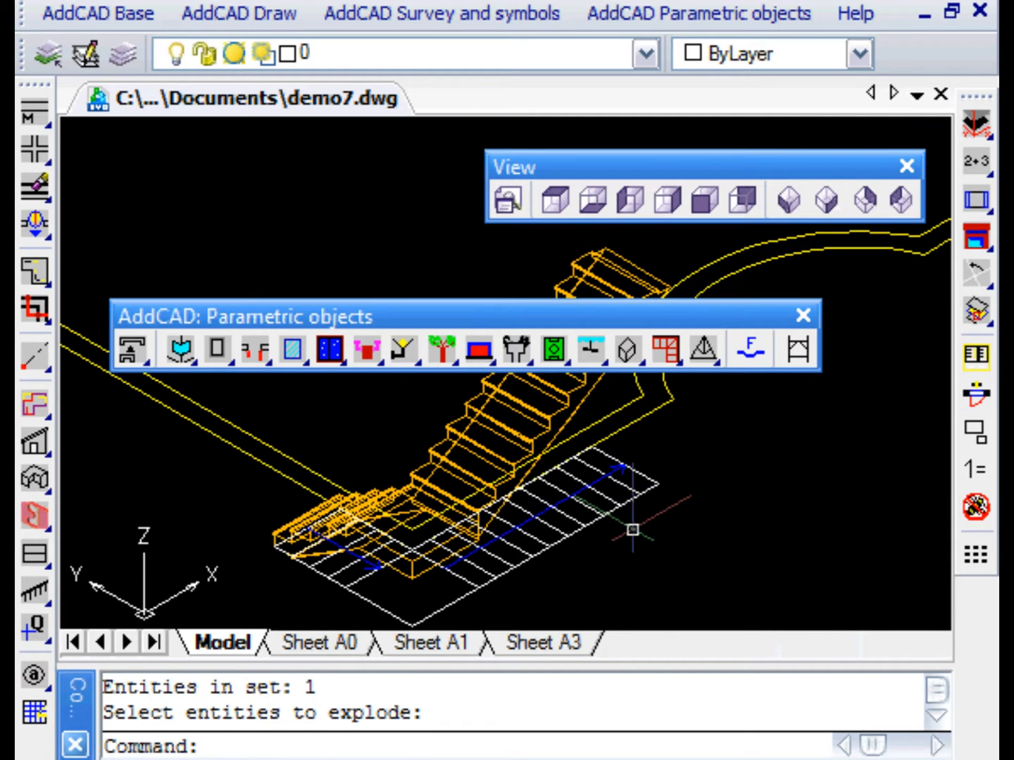
# Empty the 3D steps' layer and the blue walking-line arrows' layer, leaving the white tread outline.
pyautogui.click(976, 313)
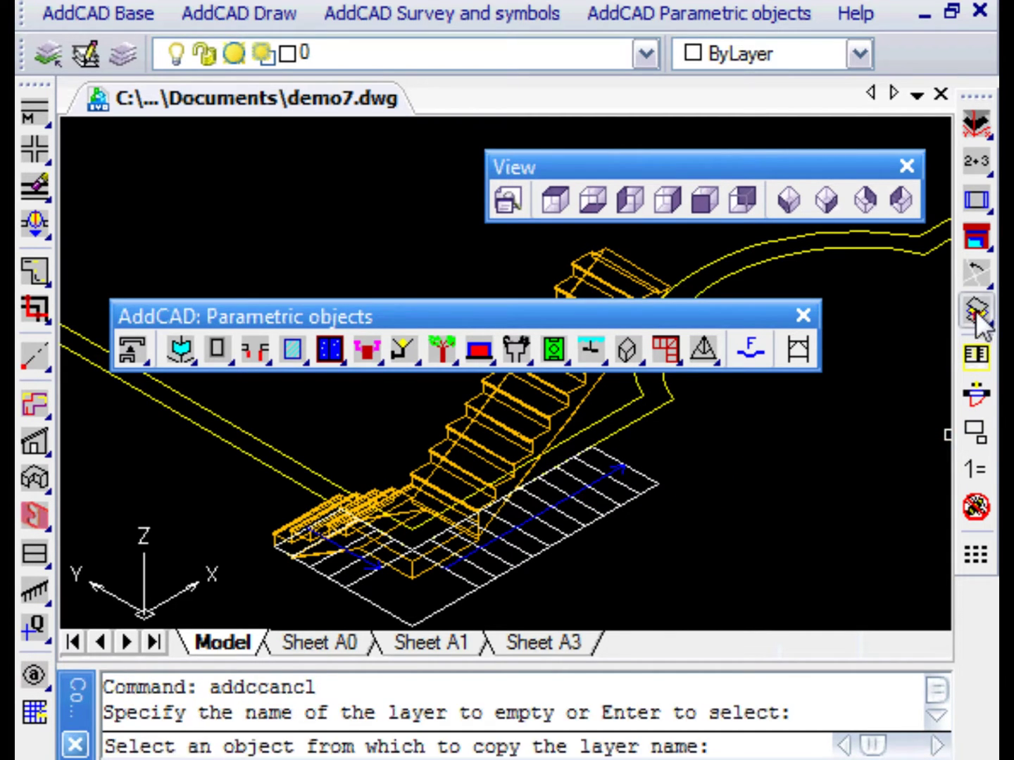
pyautogui.click(534, 417)
pyautogui.scroll(1, 571, 515)
pyautogui.press('Return')
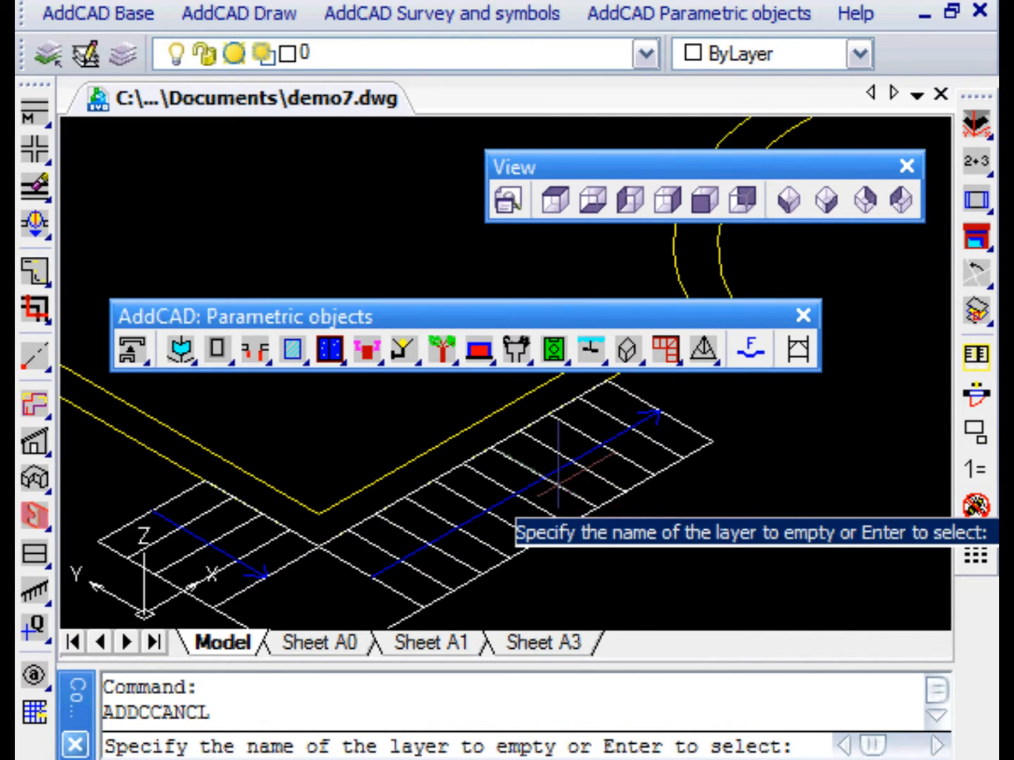
pyautogui.click(554, 475)
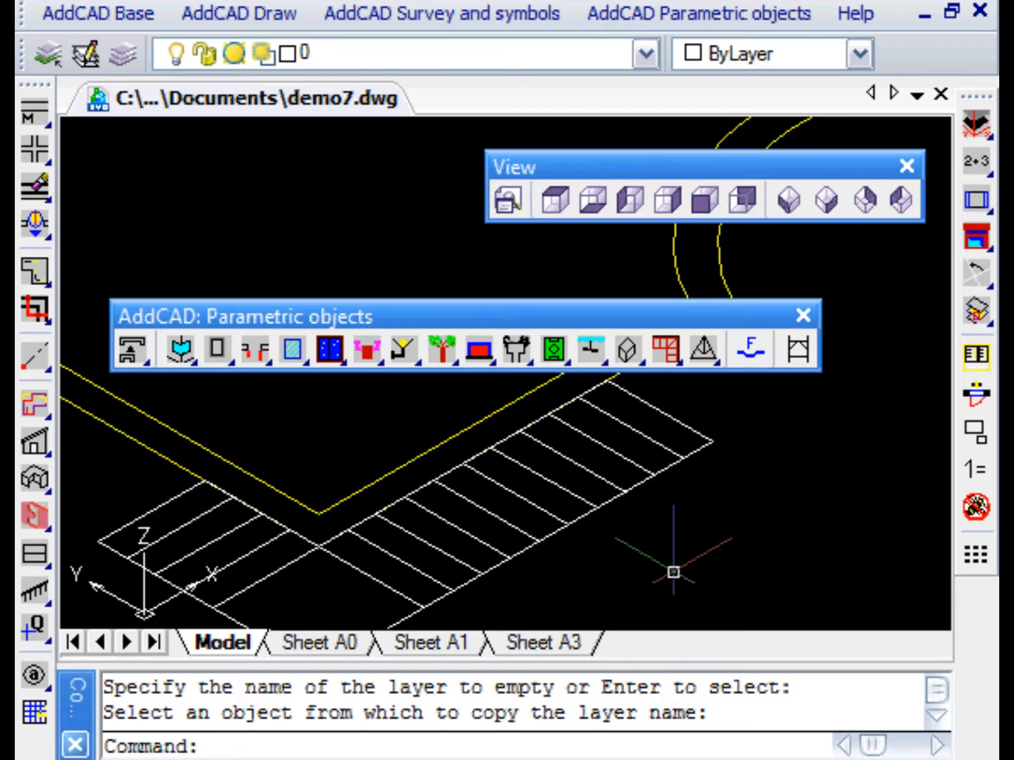
pyautogui.scroll(-1, 674, 572)
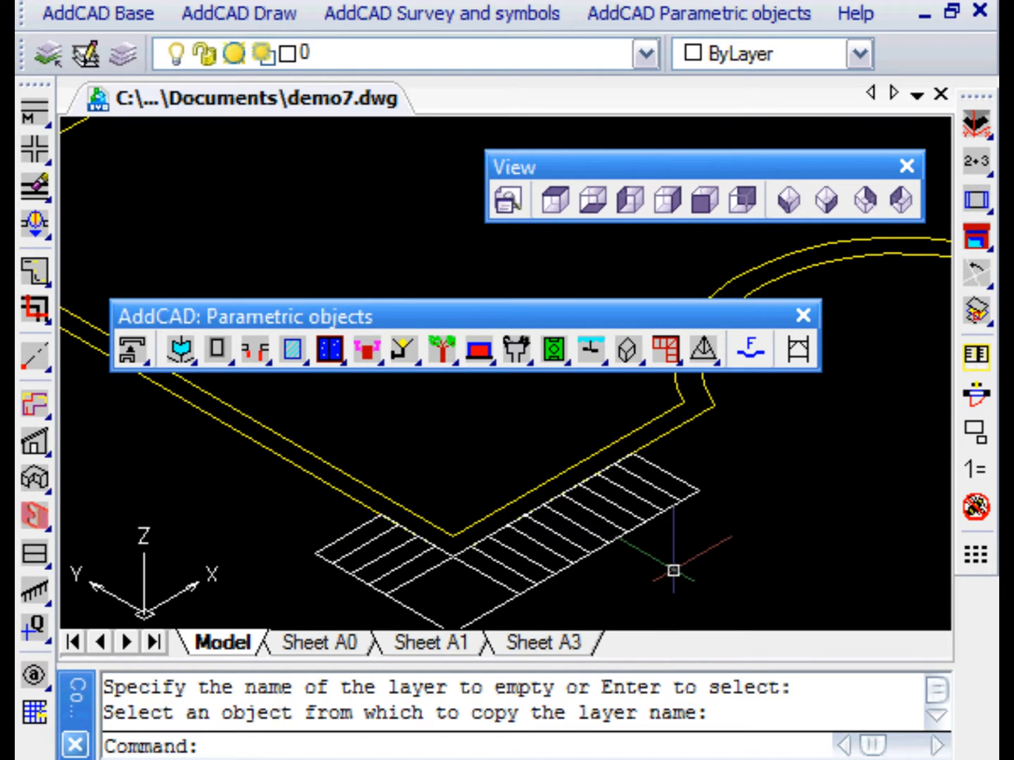
# In the top view, fillet the landing's left and bottom edges with radius 1 to round the outer corner.
pyautogui.click(556, 203)
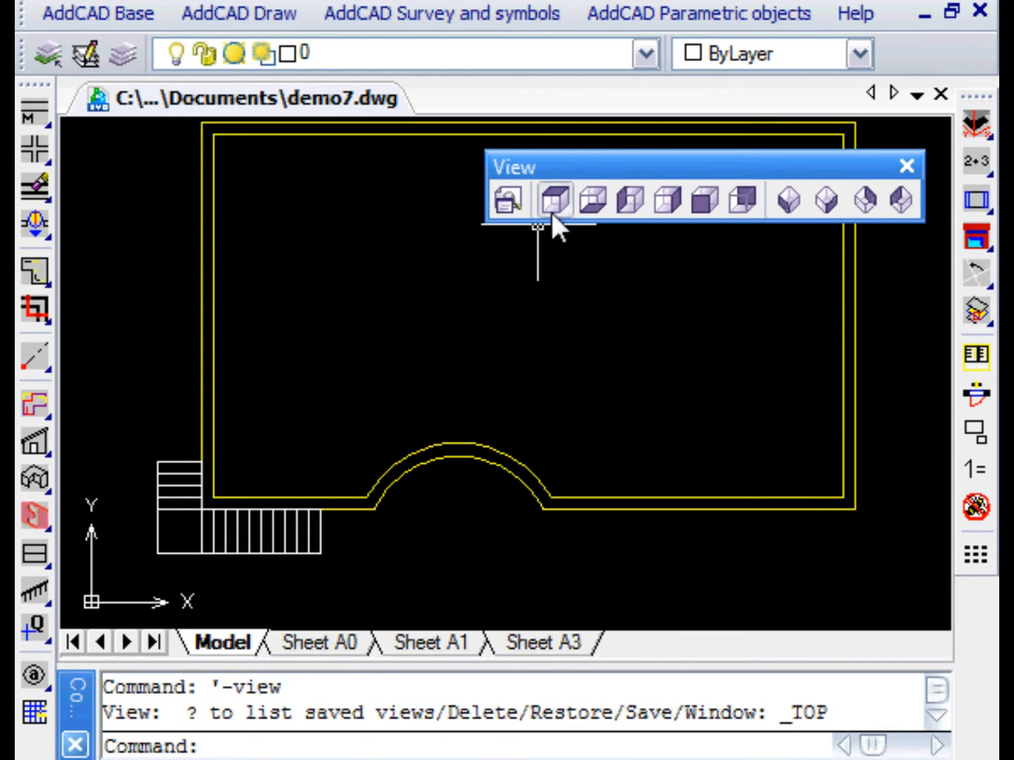
pyautogui.scroll(1, 444, 456)
pyautogui.scroll(1, 476, 431)
pyautogui.scroll(1, 476, 455)
pyautogui.scroll(1, 475, 455)
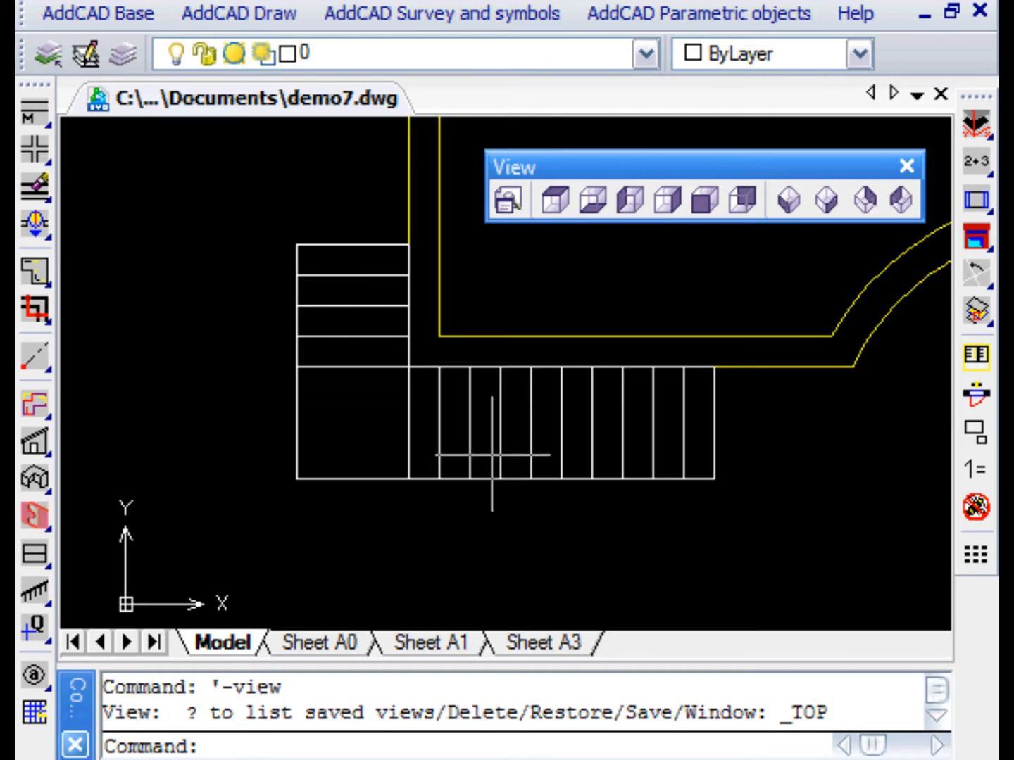
pyautogui.scroll(1, 618, 515)
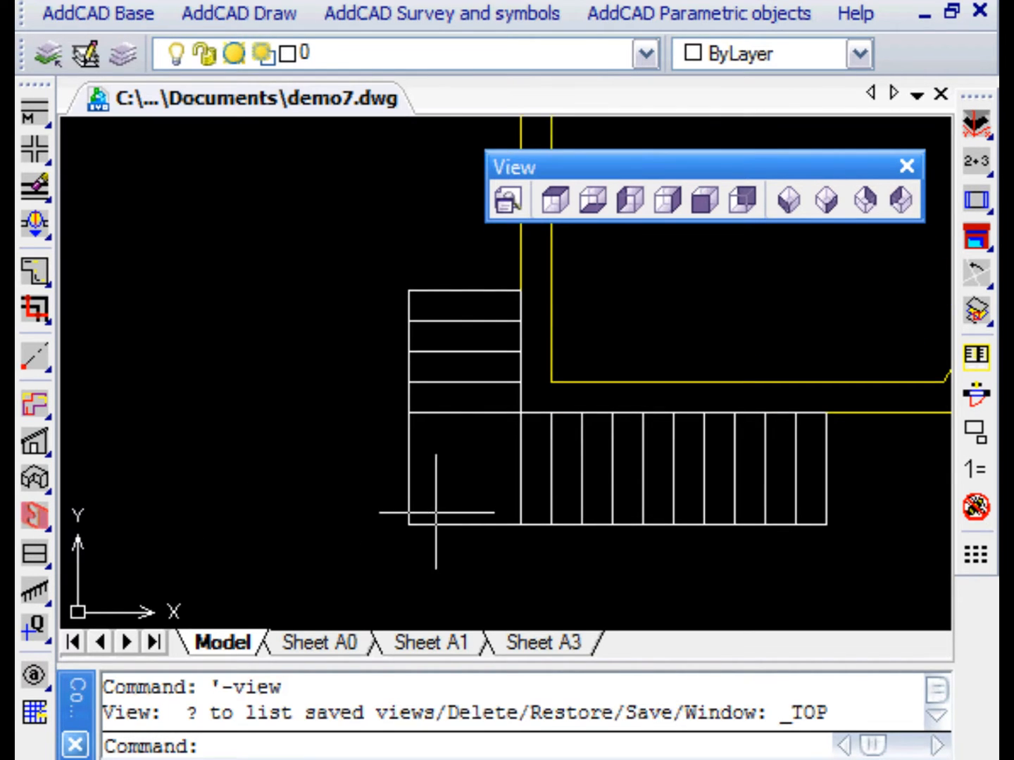
pyautogui.write('fillet')
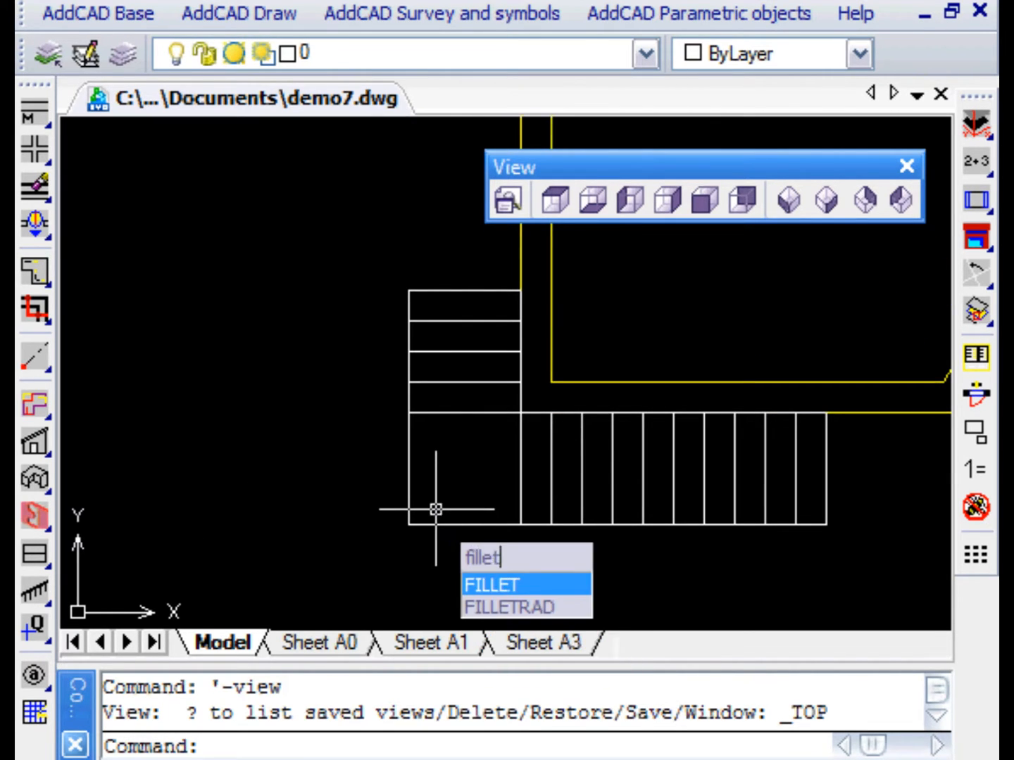
pyautogui.press('Return')
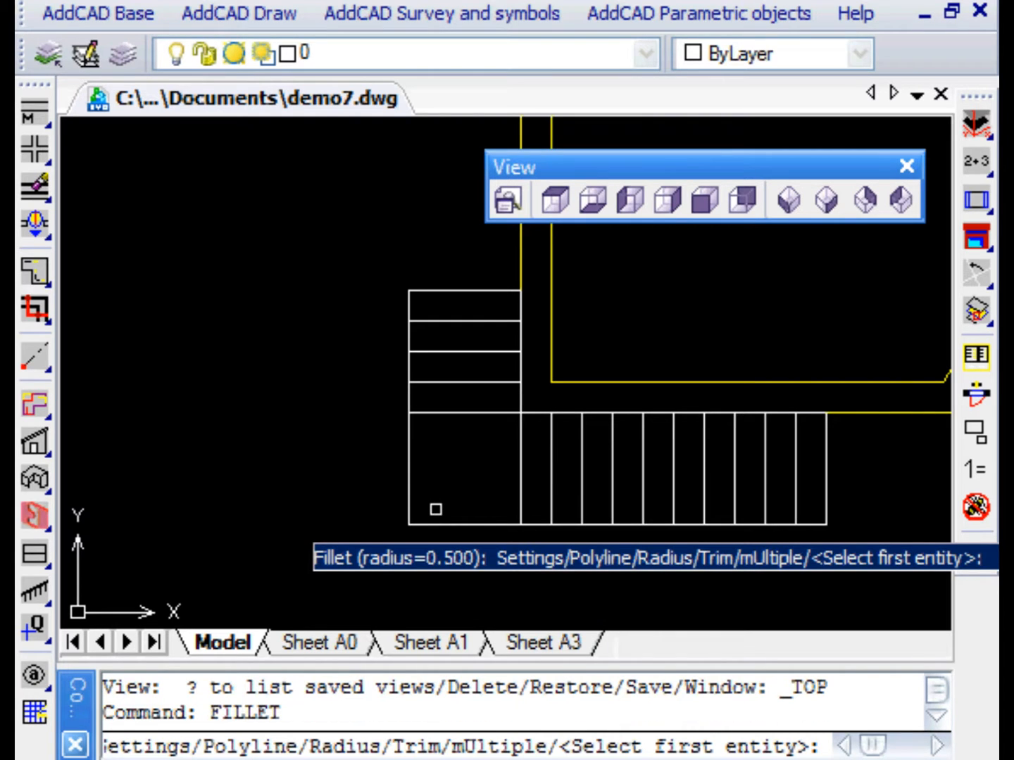
pyautogui.write('rad')
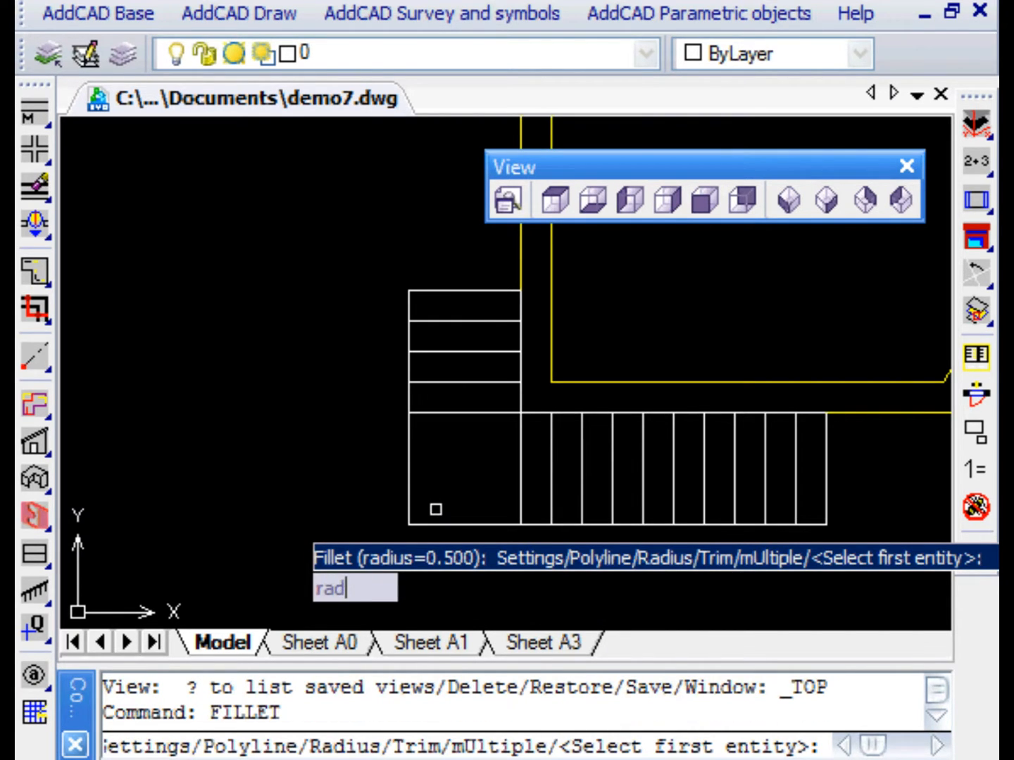
pyautogui.write('ius')
pyautogui.press('Return')
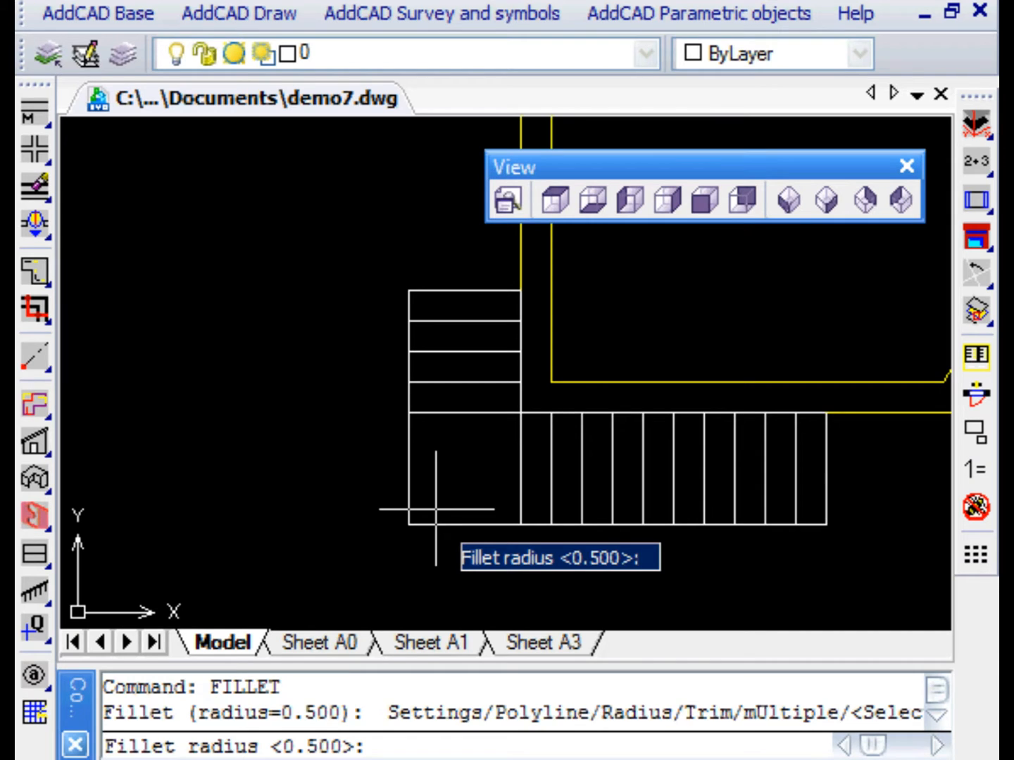
pyautogui.write('1')
pyautogui.press('Return')
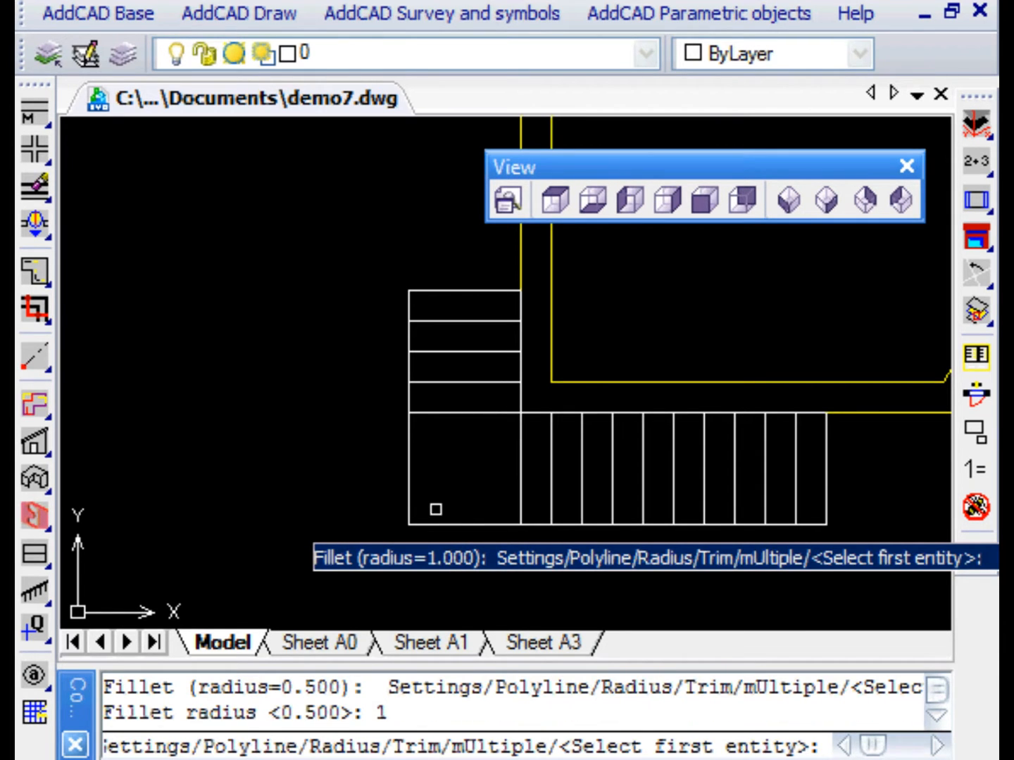
pyautogui.click(410, 475)
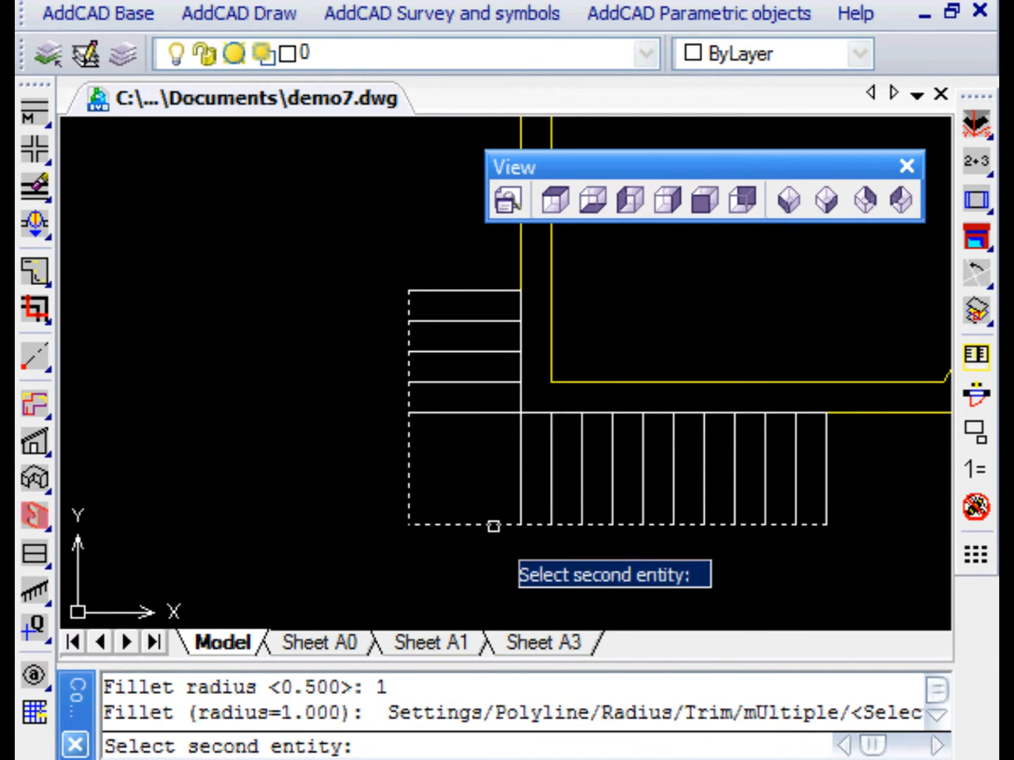
pyautogui.click(493, 526)
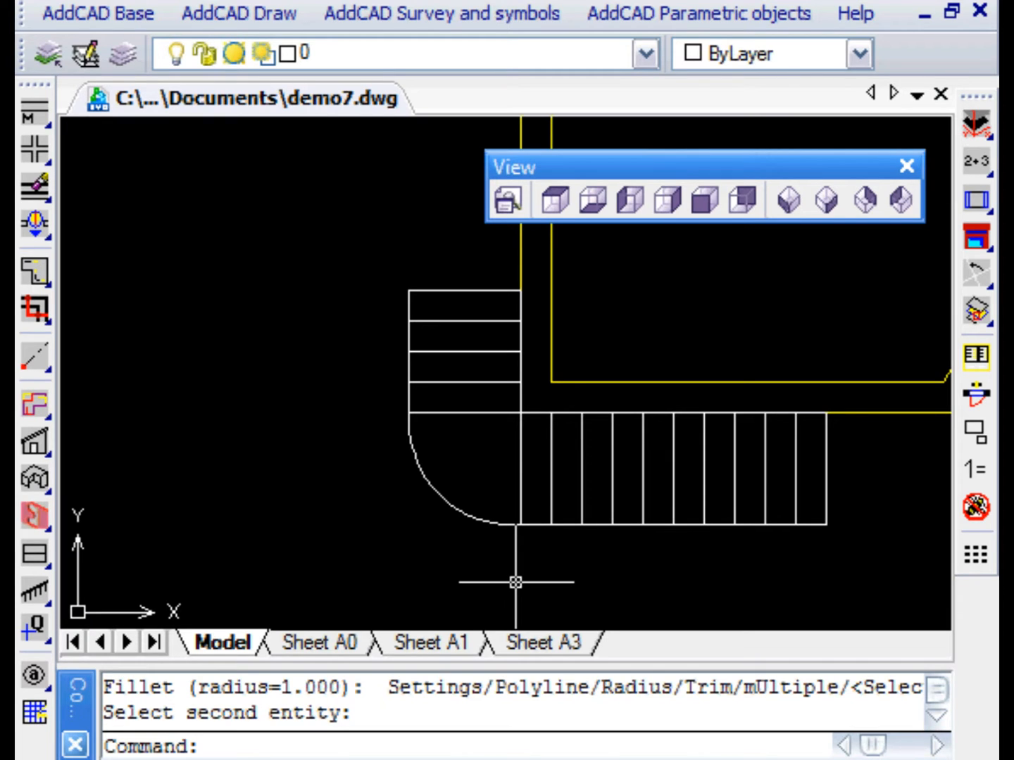
pyautogui.click(230, 416)
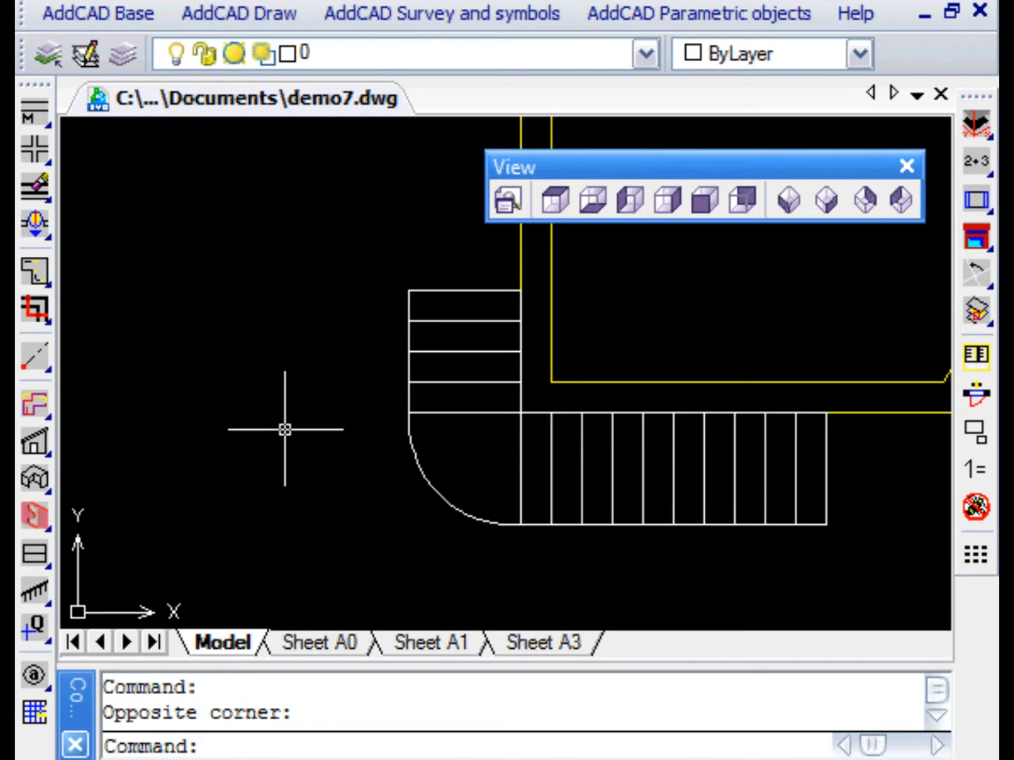
pyautogui.write('L')
# Draw the winder riser line from the inner corner to the Mid Between 2 Points of the arc end and corner.
pyautogui.press('Return')
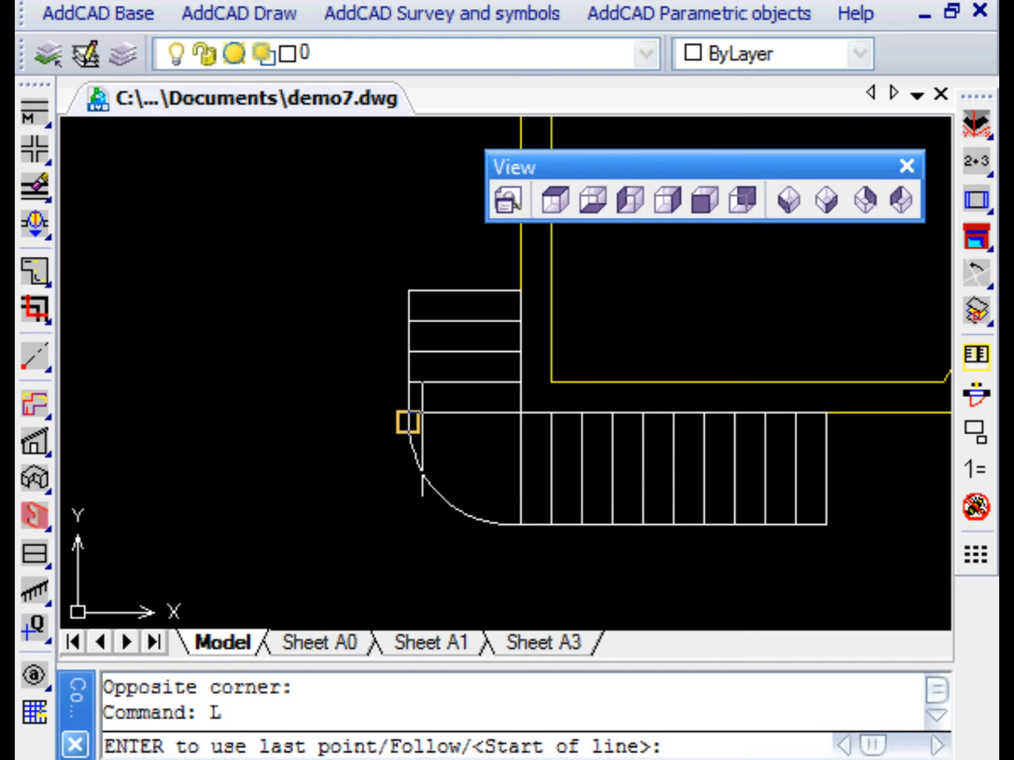
pyautogui.click(520, 412)
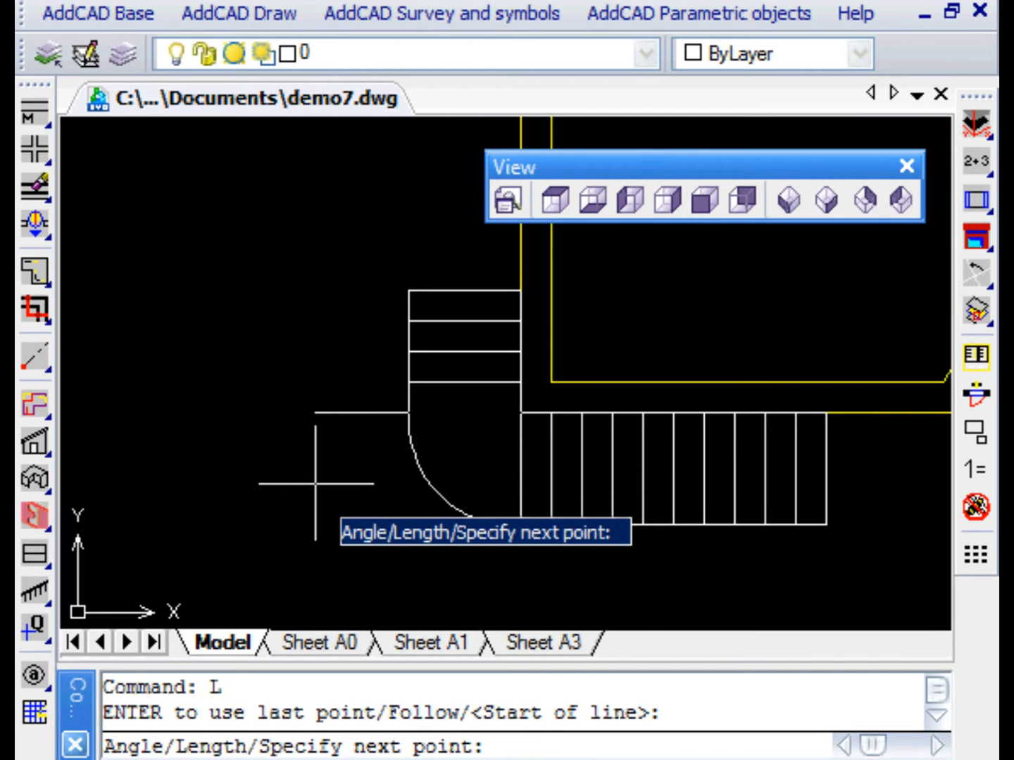
pyautogui.keyDown('shift'); pyautogui.rightClick(300, 535); pyautogui.keyUp('shift')
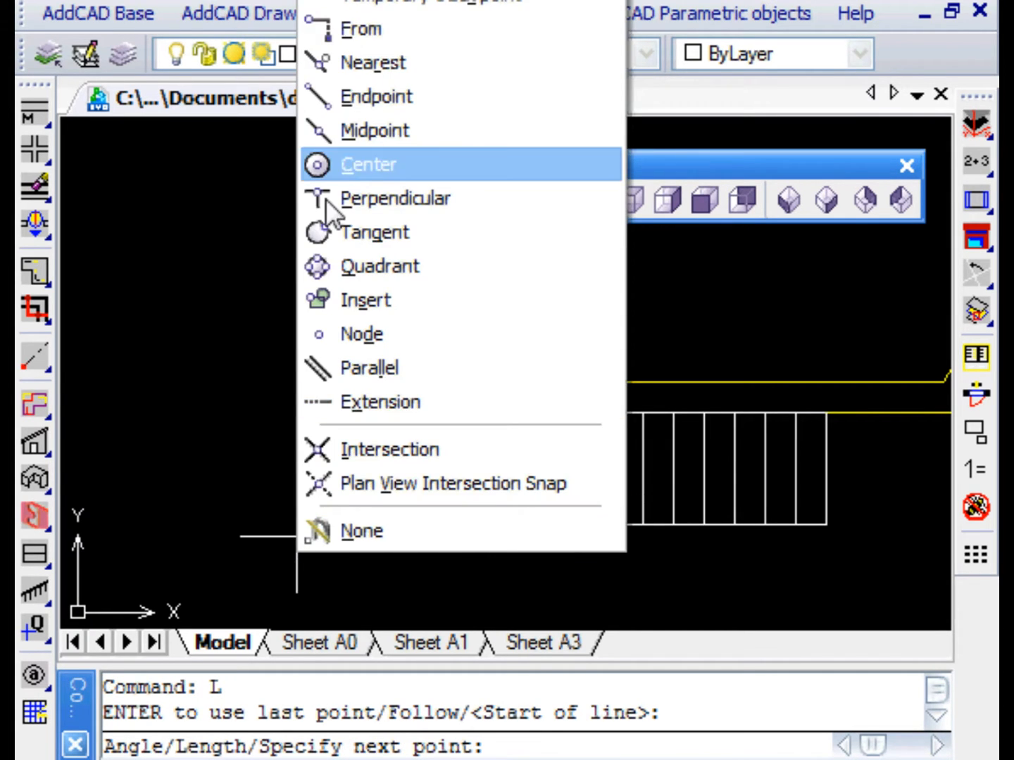
pyautogui.click(368, 164)
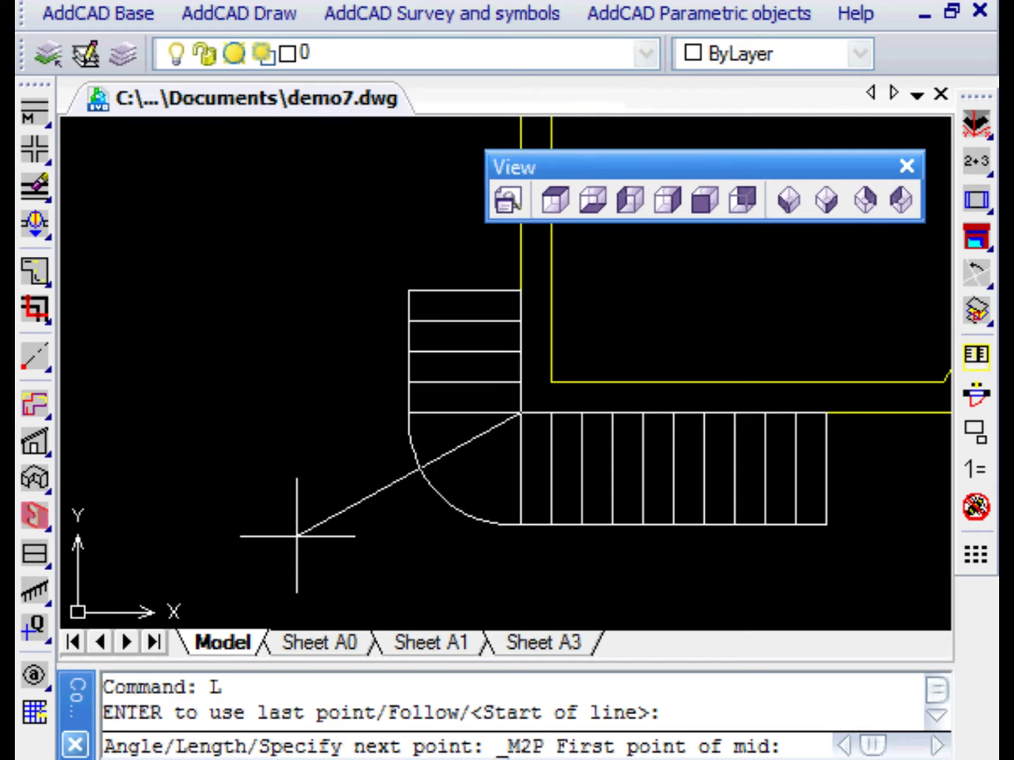
pyautogui.click(408, 418)
pyautogui.click(523, 526)
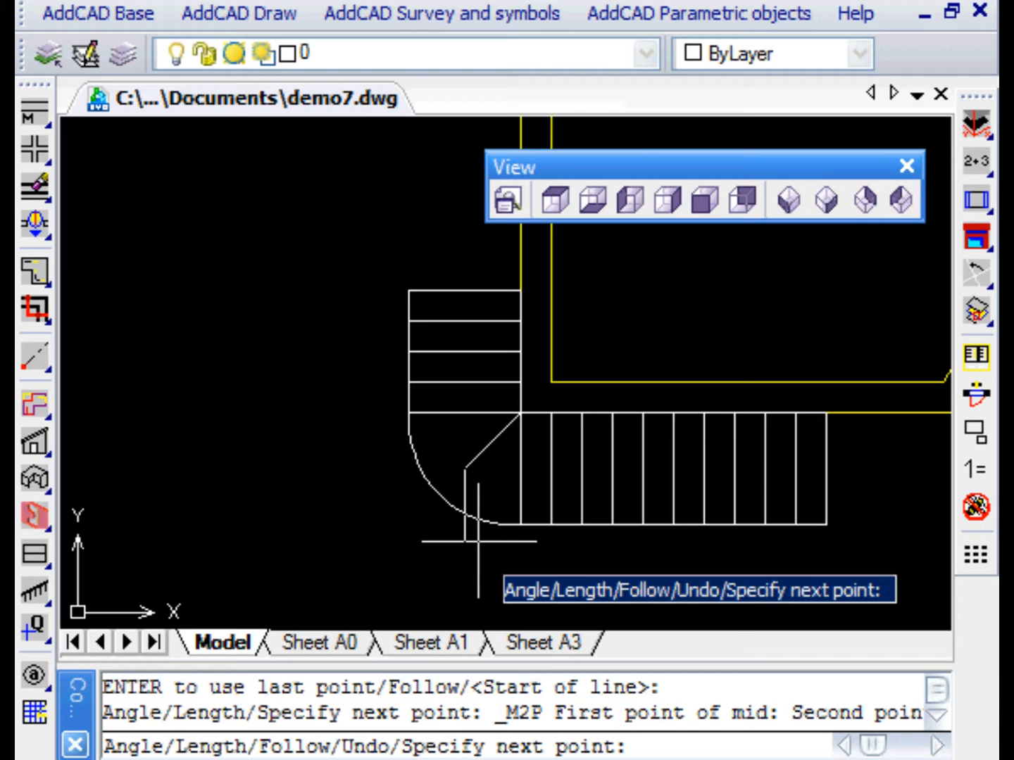
pyautogui.press('Return')
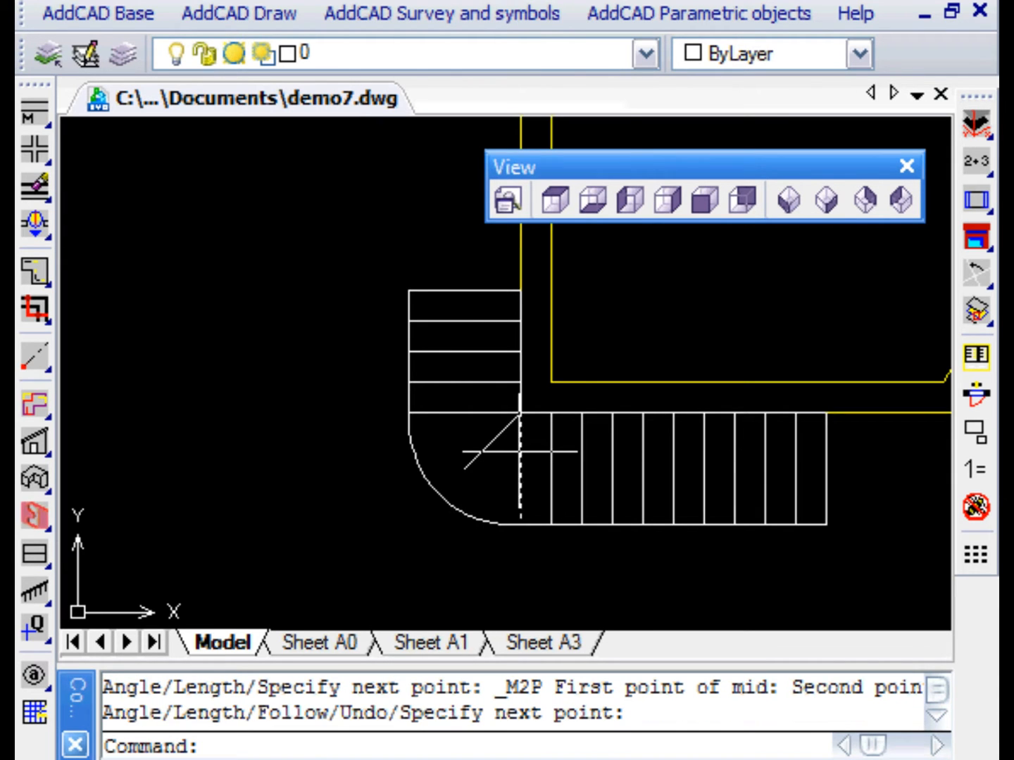
pyautogui.scroll(1, 523, 412)
pyautogui.scroll(1, 524, 379)
# Grip-stretch the corner ends of the lower and upper flights' first risers by 0.1 to slant them.
pyautogui.moveTo(524, 378); pyautogui.dragTo(554, 590, button='middle')
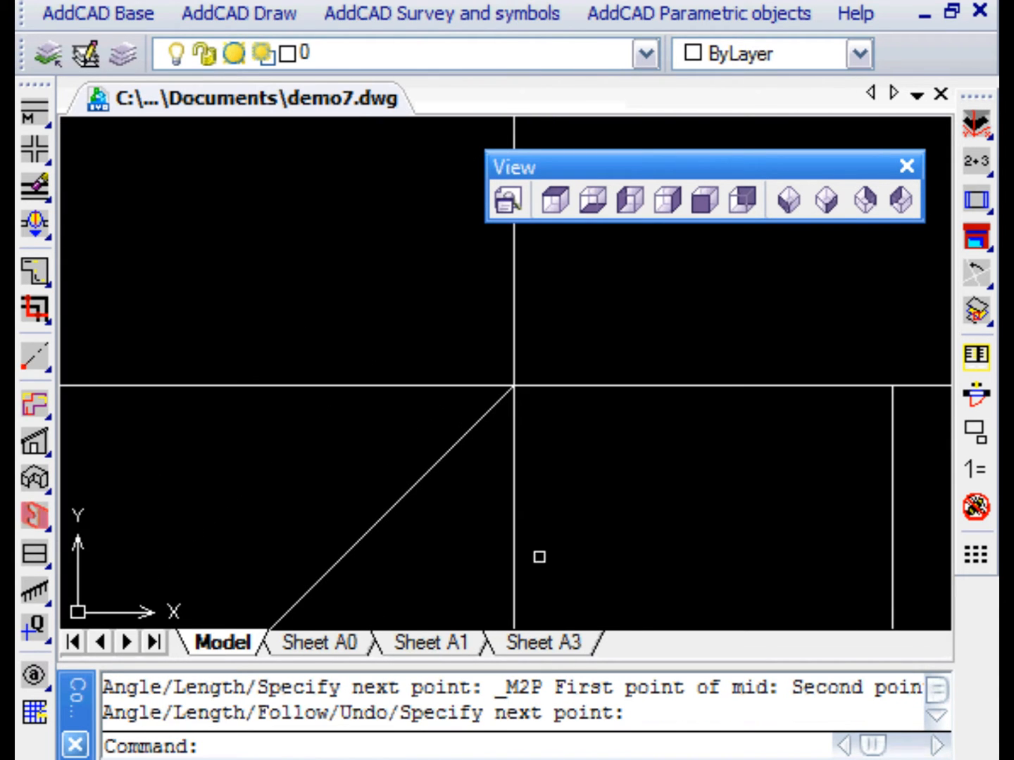
pyautogui.click(515, 476)
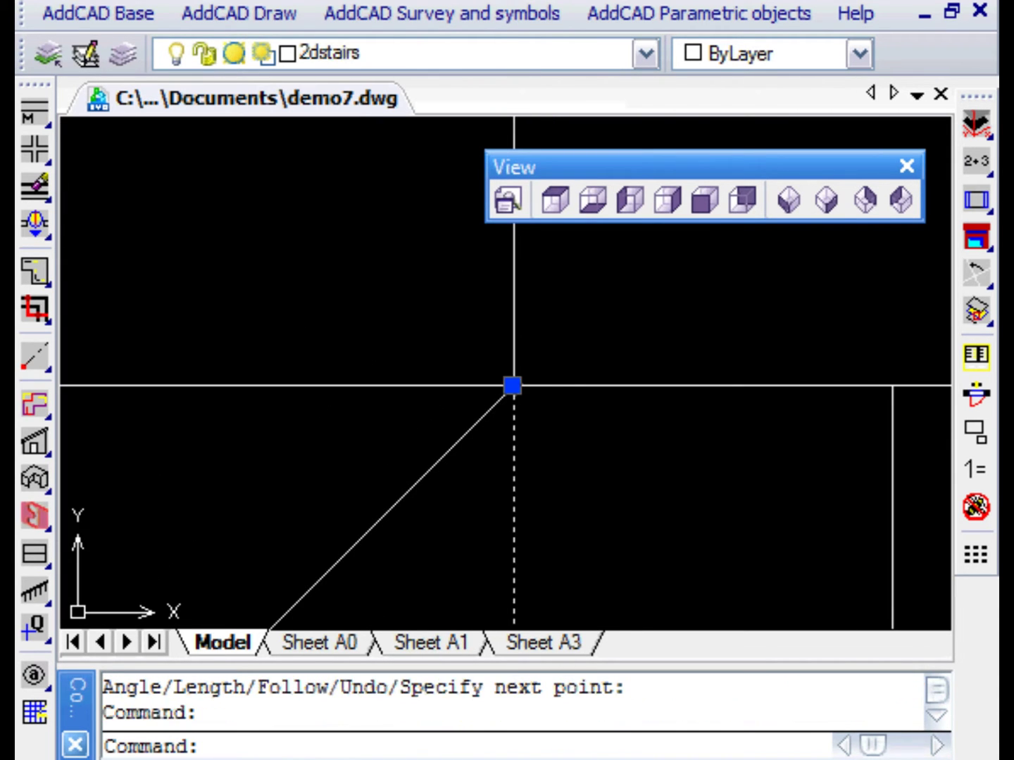
pyautogui.click(513, 386)
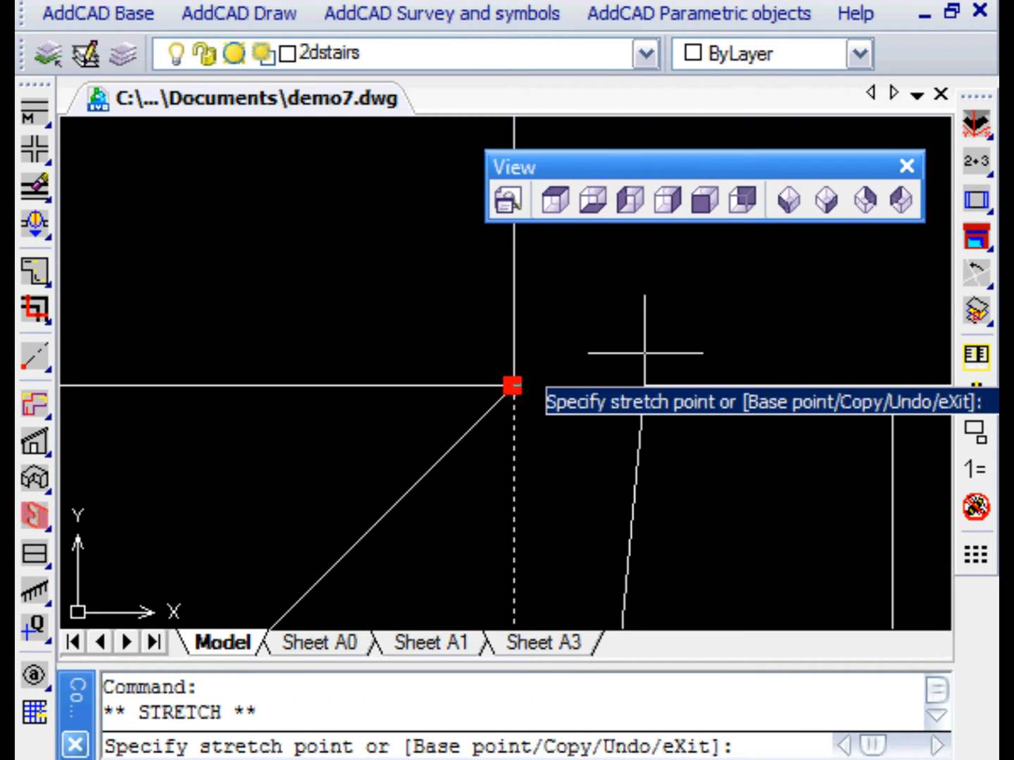
pyautogui.write('.1')
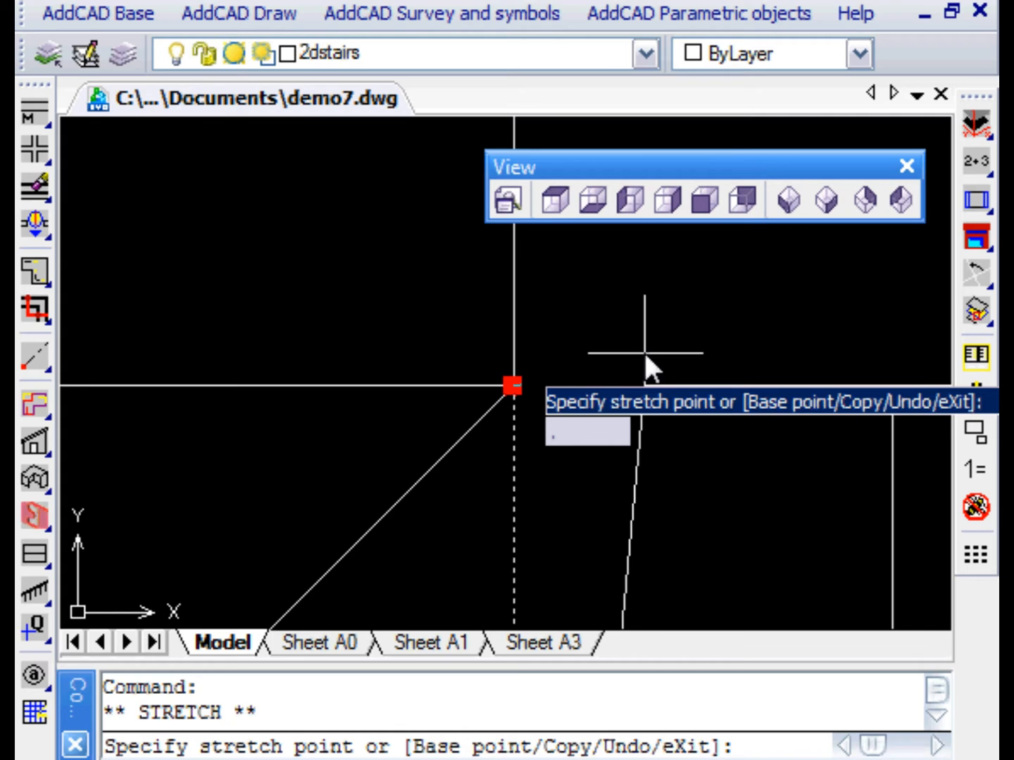
pyautogui.press('Return')
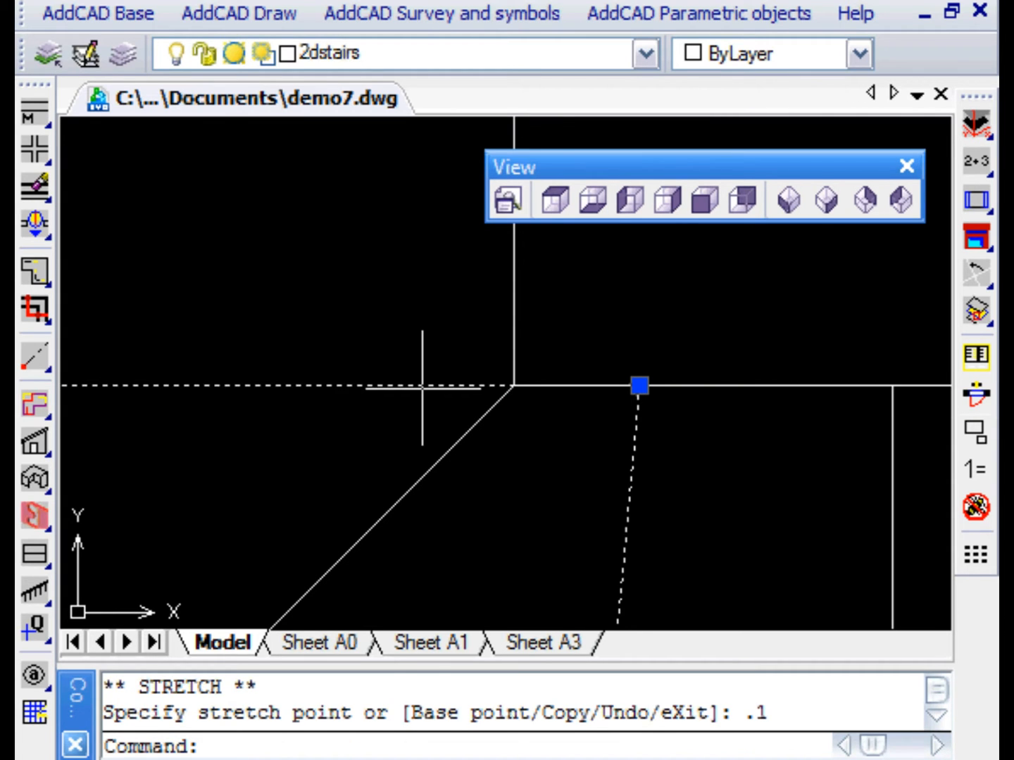
pyautogui.press('Escape')
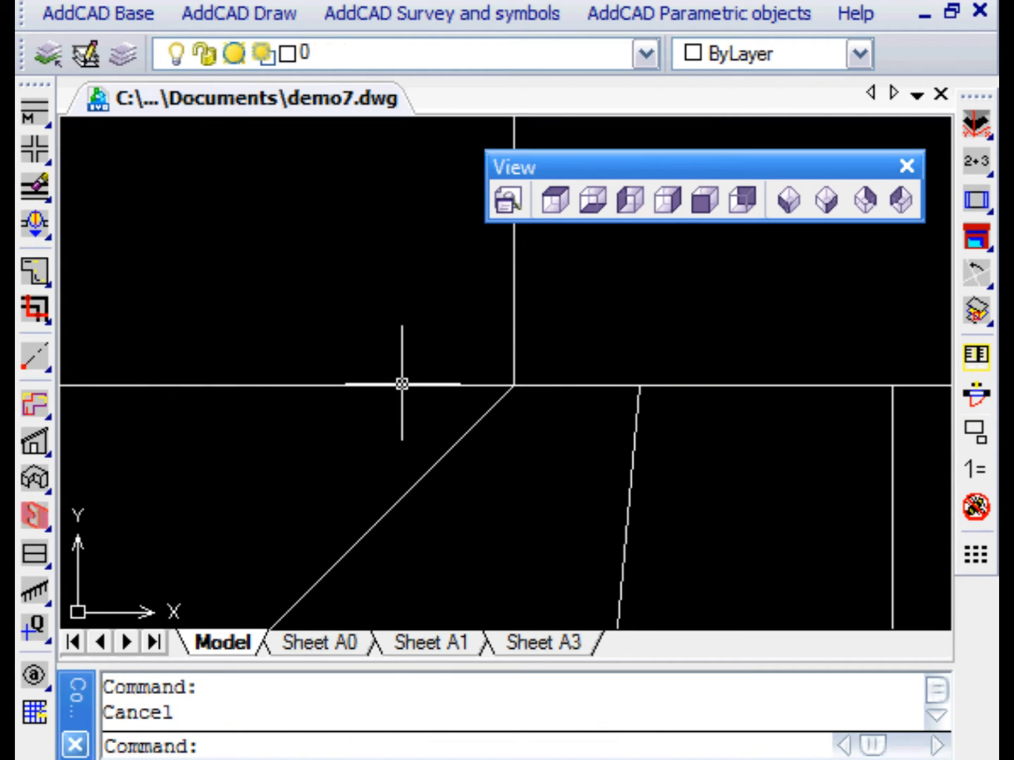
pyautogui.click(512, 386)
pyautogui.click(512, 386)
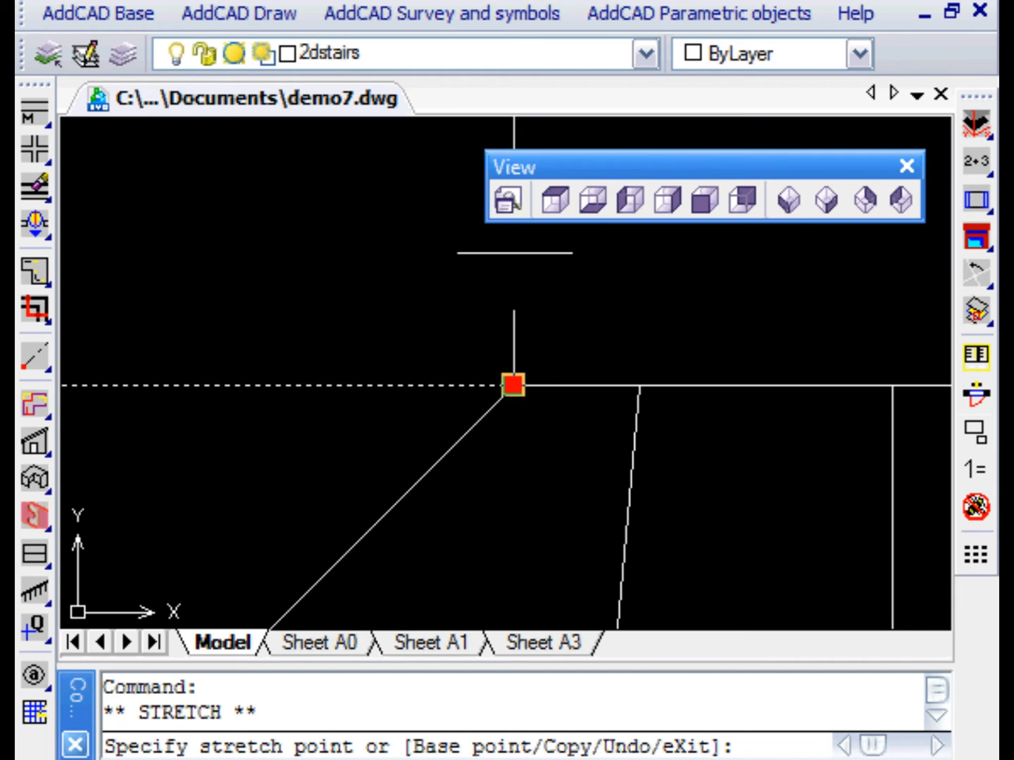
pyautogui.write('.1')
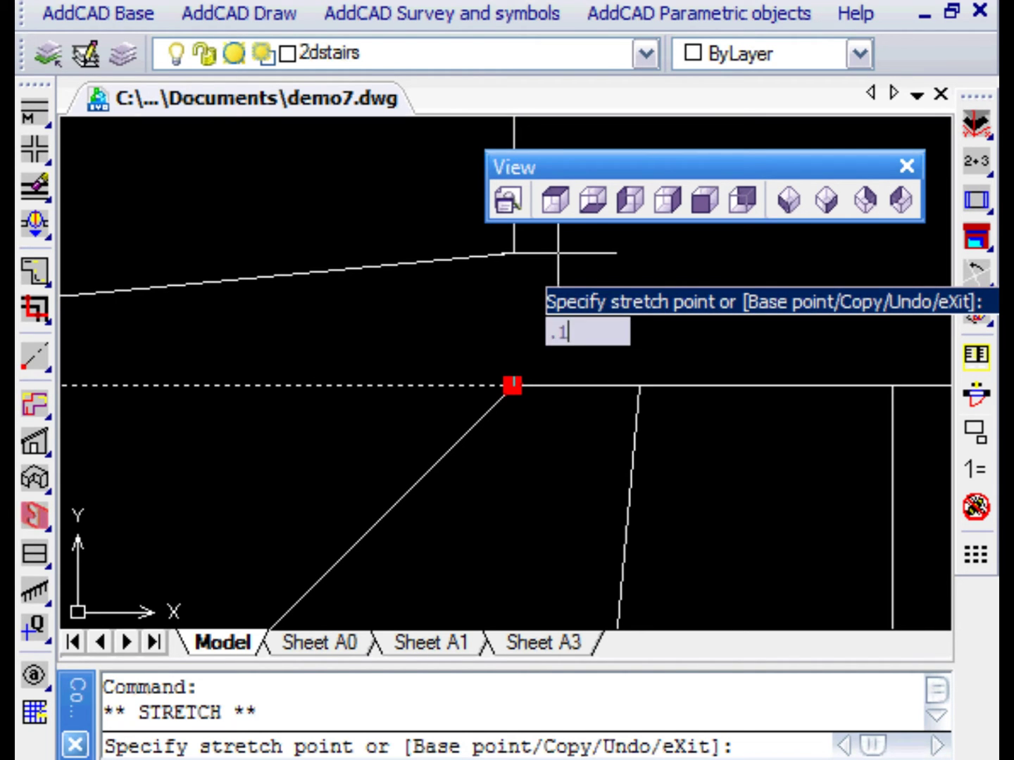
pyautogui.press('Return')
pyautogui.scroll(-1, 557, 254)
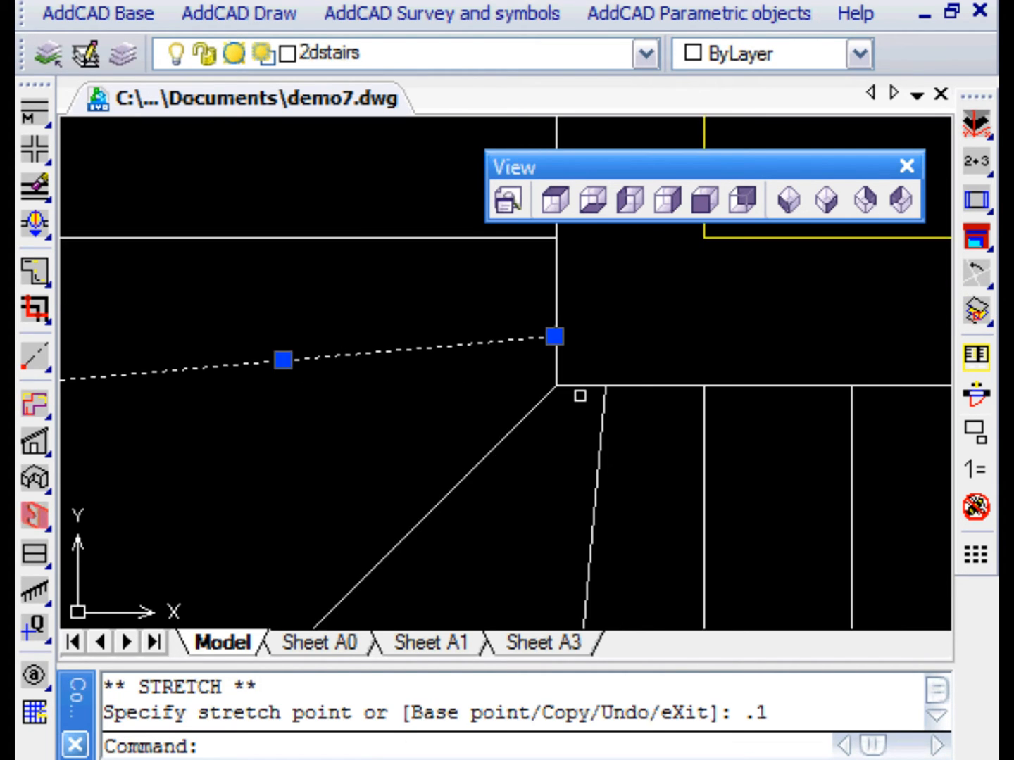
pyautogui.scroll(-1, 579, 396)
pyautogui.press('Escape')
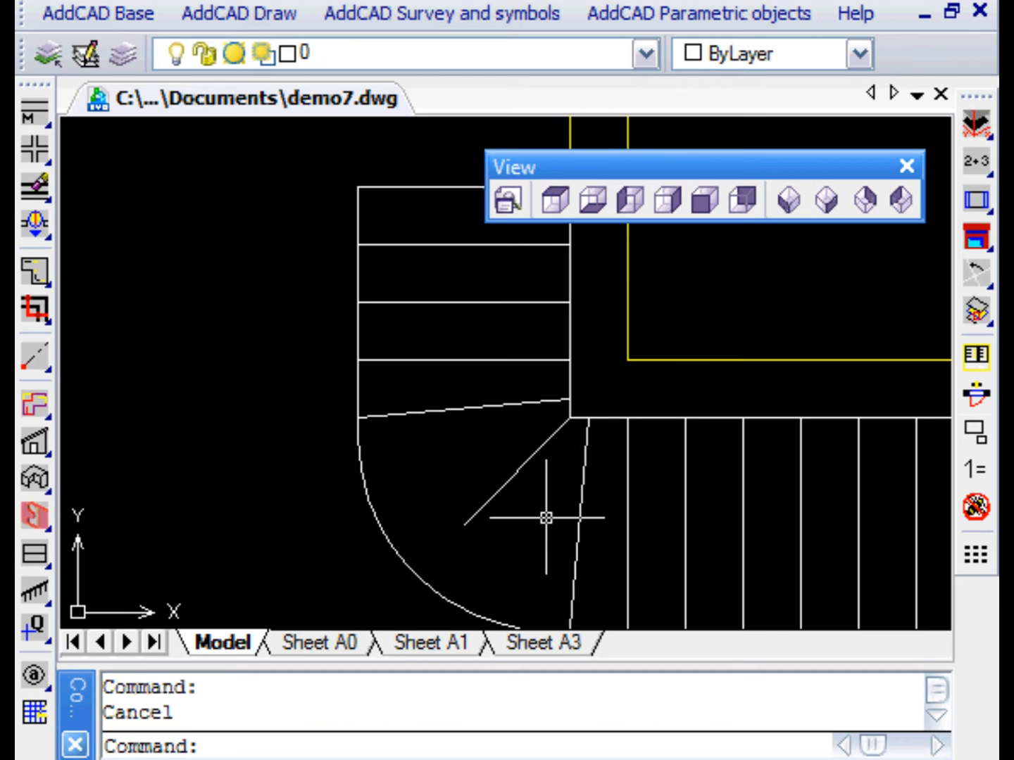
pyautogui.scroll(-1, 546, 515)
# Select the stair's inner, top, bottom and outer boundary lines plus the curved outer edge.
pyautogui.moveTo(501, 532); pyautogui.dragTo(440, 499, button='middle')
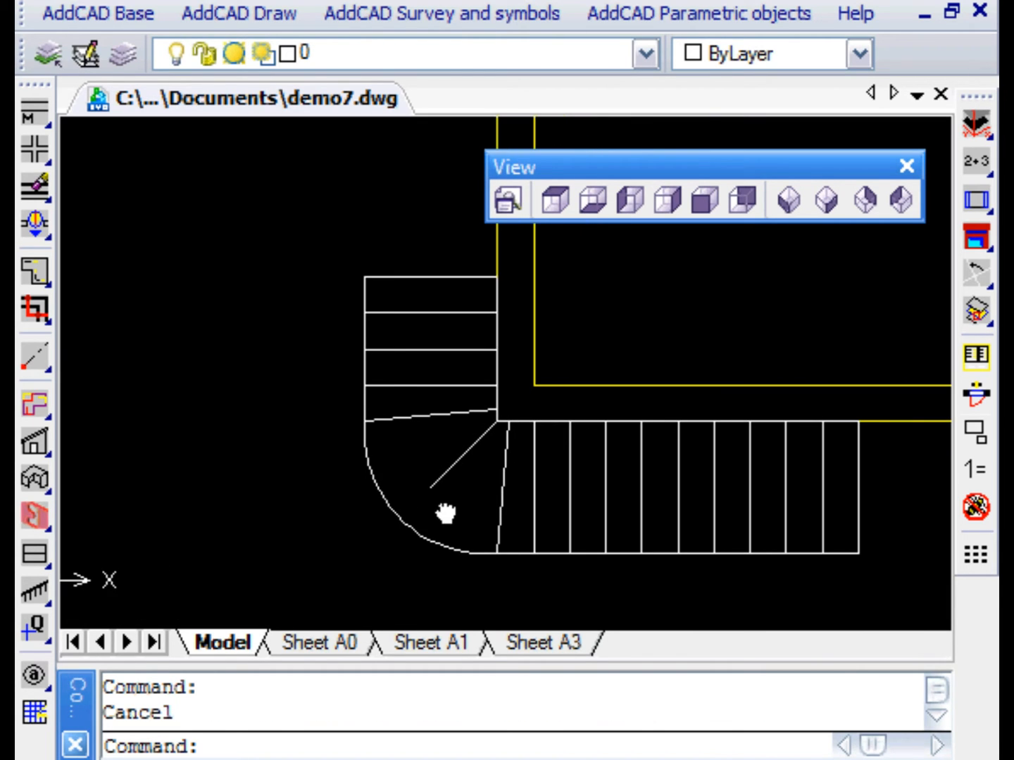
pyautogui.click(473, 249)
pyautogui.click(515, 435)
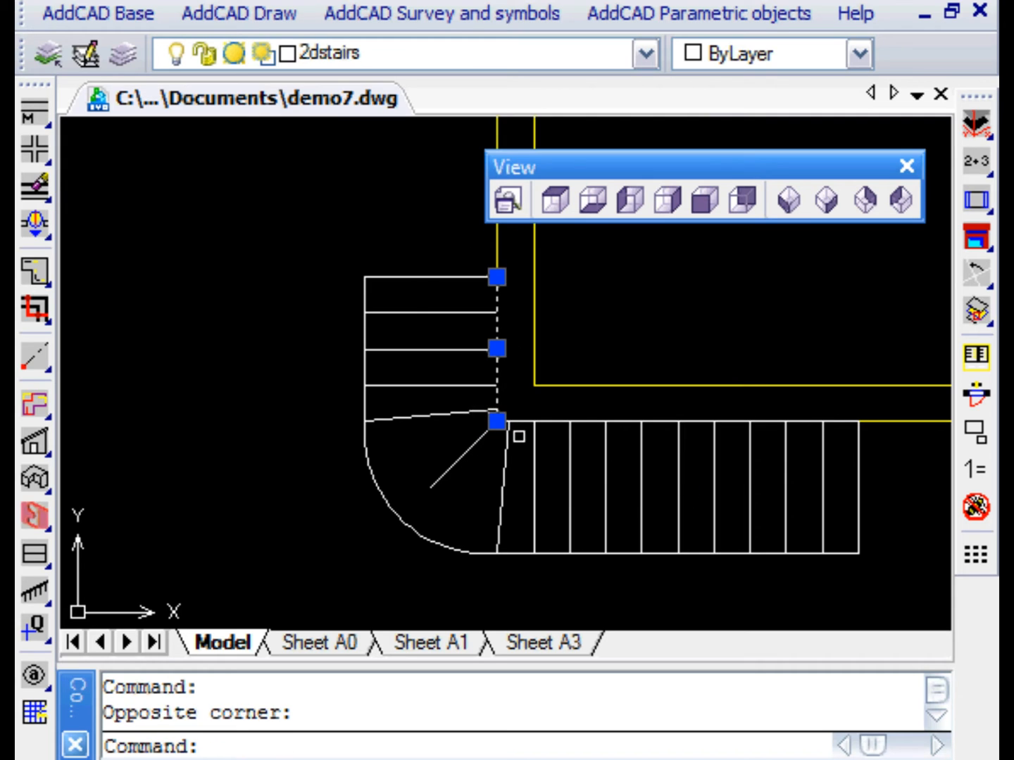
pyautogui.click(458, 399)
pyautogui.click(943, 499)
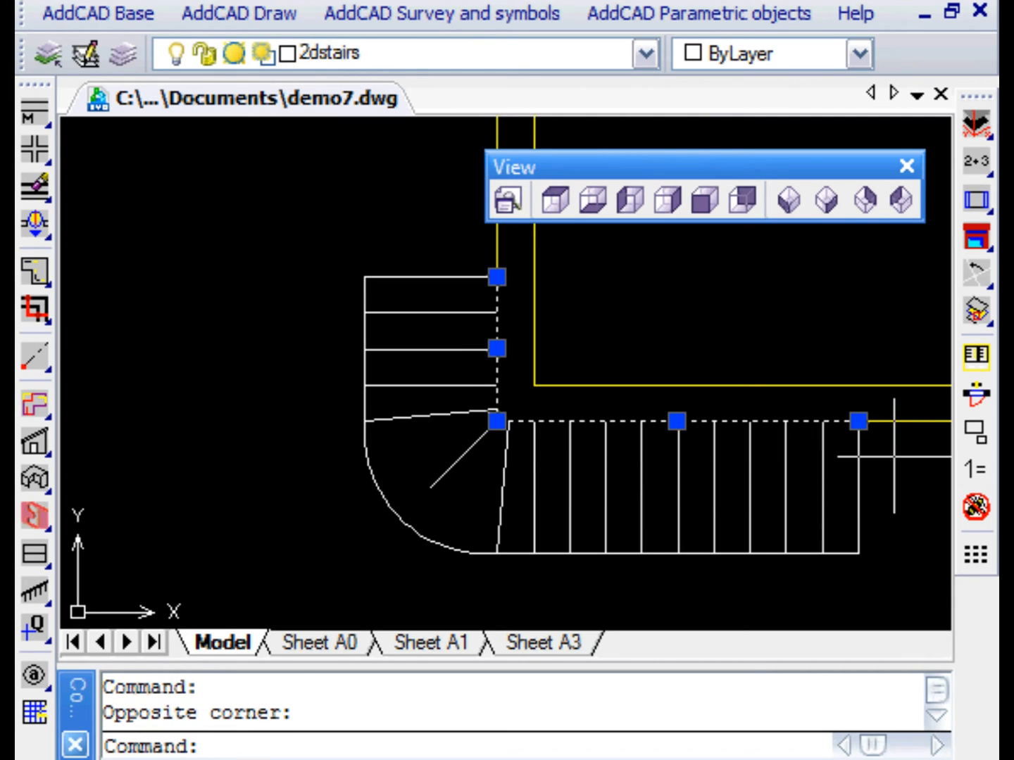
pyautogui.click(451, 529)
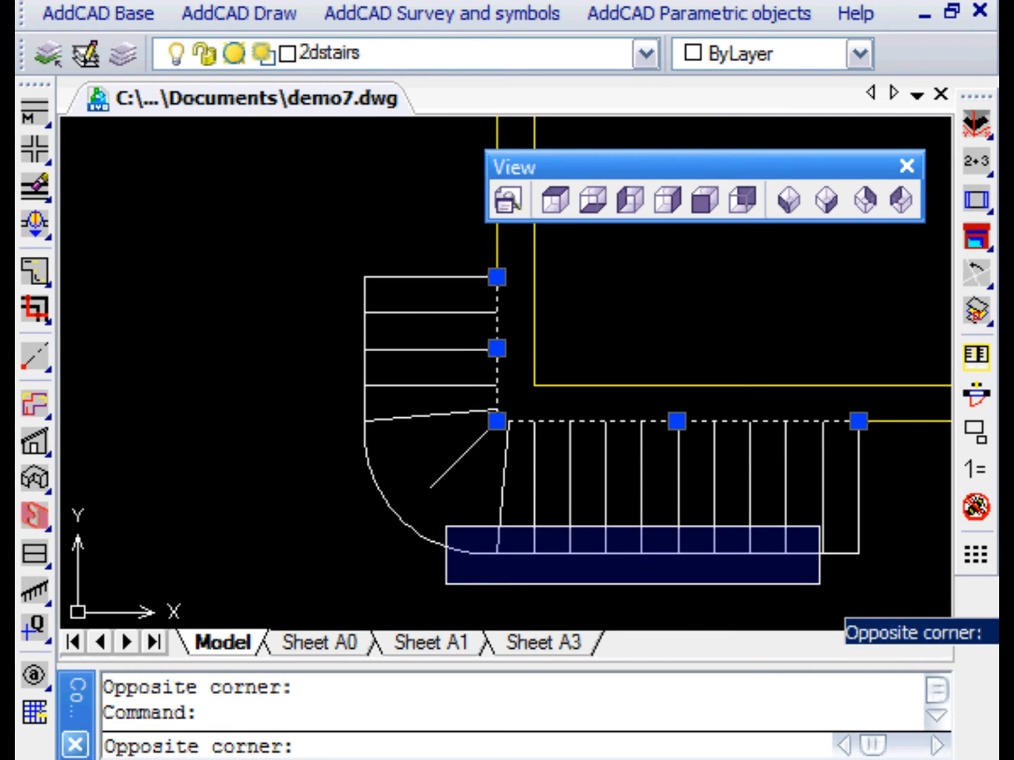
pyautogui.click(819, 566)
pyautogui.click(363, 449)
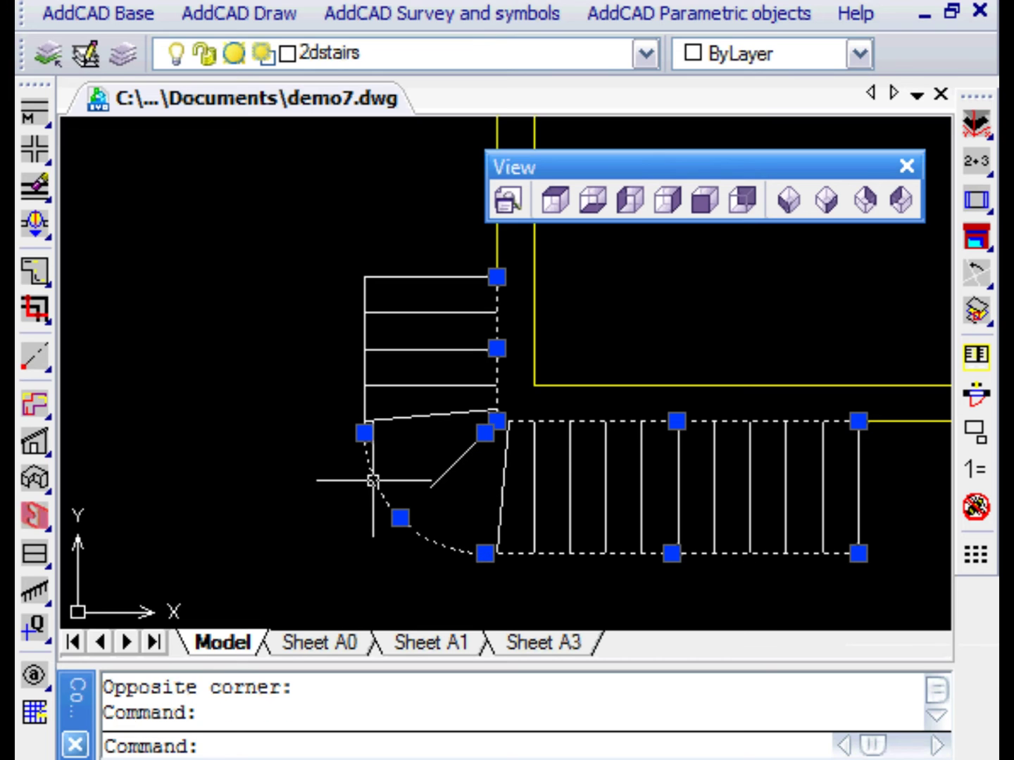
pyautogui.click(321, 221)
pyautogui.click(388, 448)
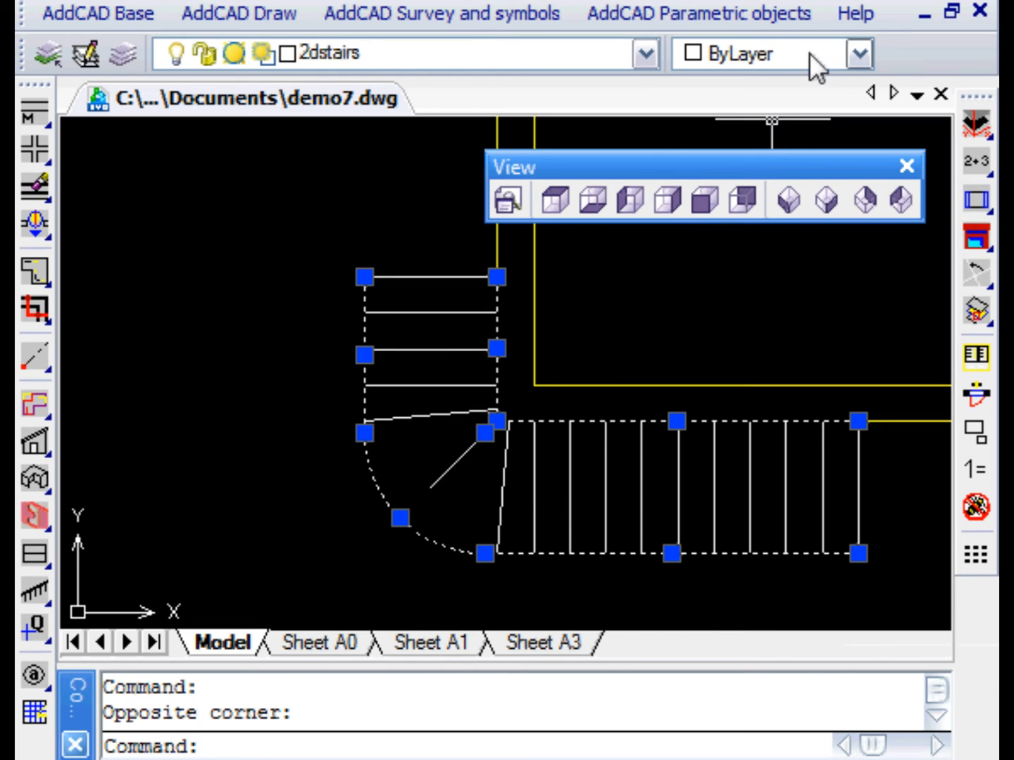
# Colour the selected boundary lines and arc red.
pyautogui.click(859, 52)
pyautogui.click(721, 144)
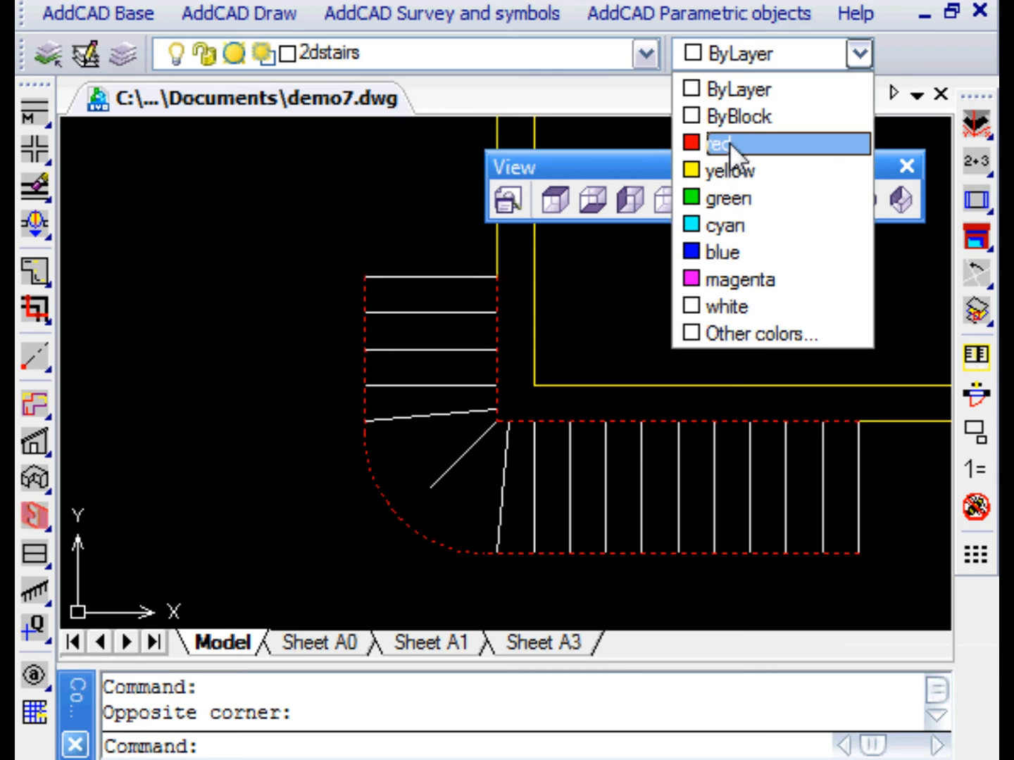
pyautogui.press('Escape')
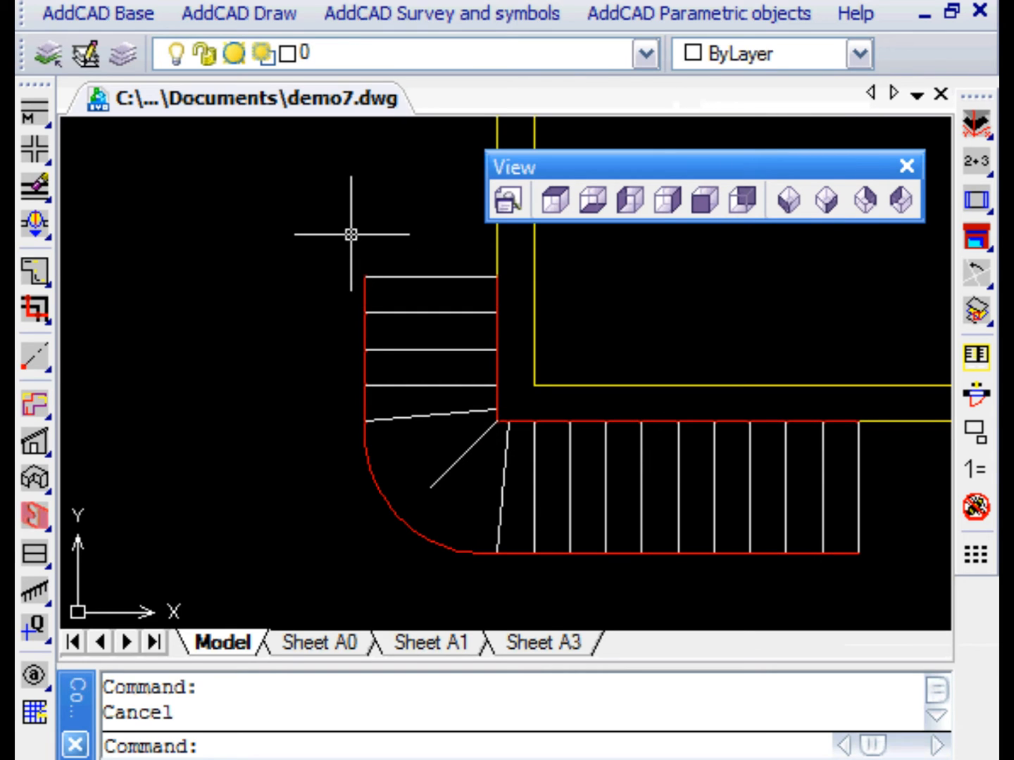
# Start Create Stair, pick the first tread line and window-select all 22 outline objects.
pyautogui.click(36, 593)
pyautogui.click(79, 601)
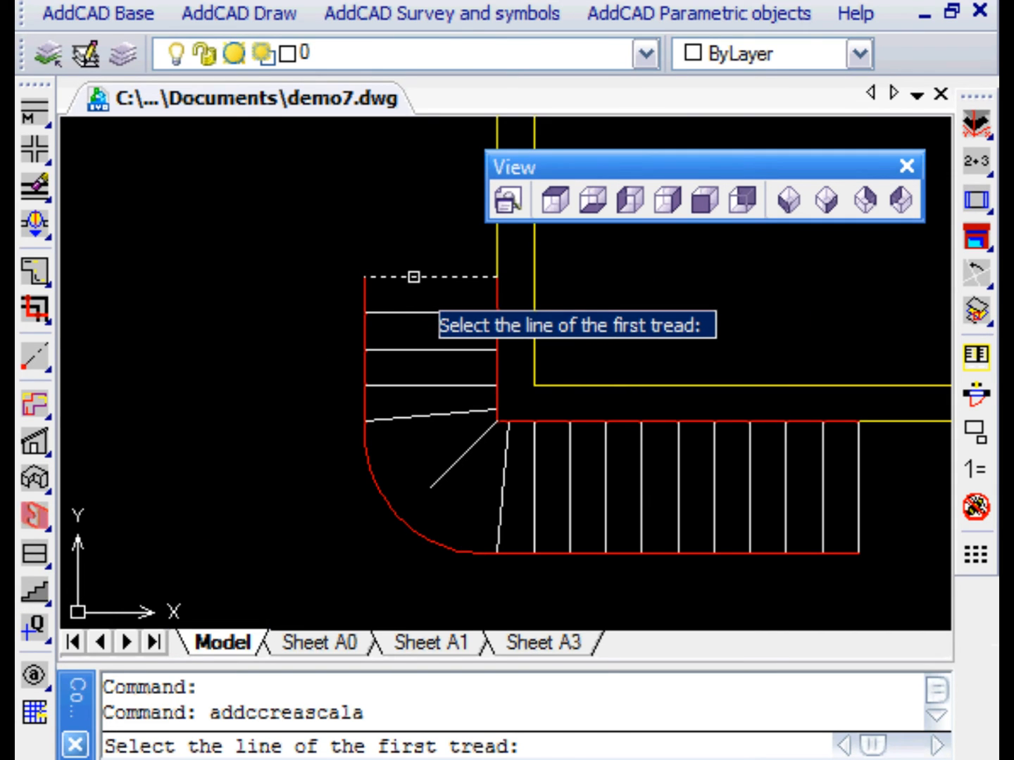
pyautogui.click(413, 277)
pyautogui.click(286, 236)
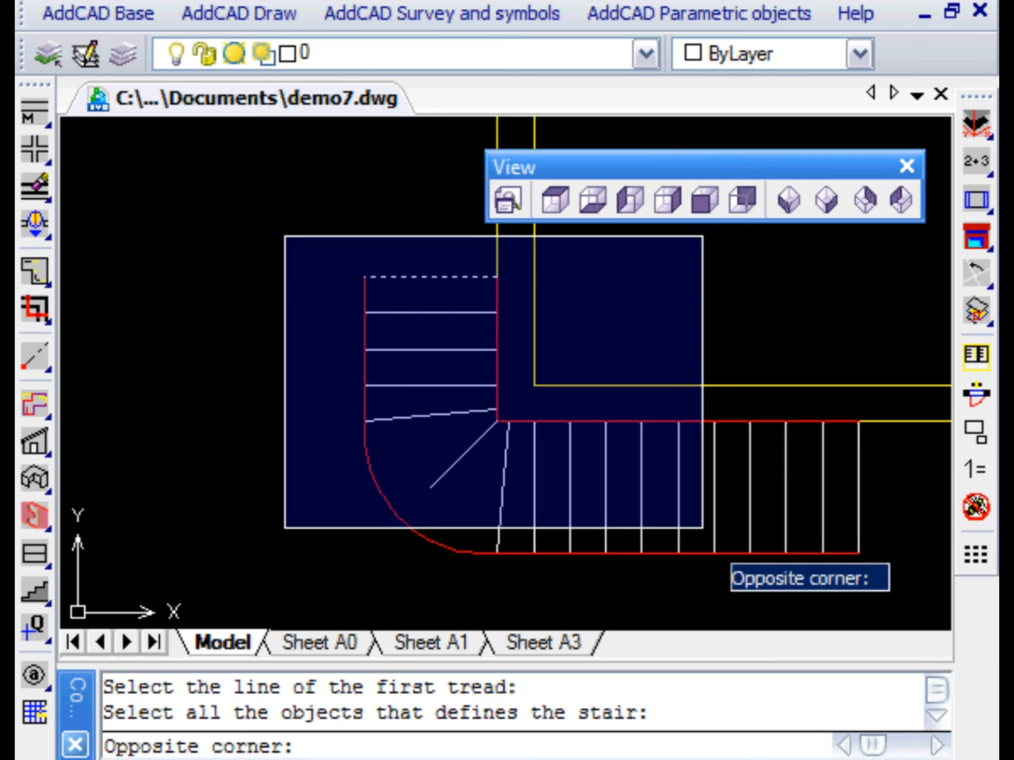
pyautogui.click(895, 598)
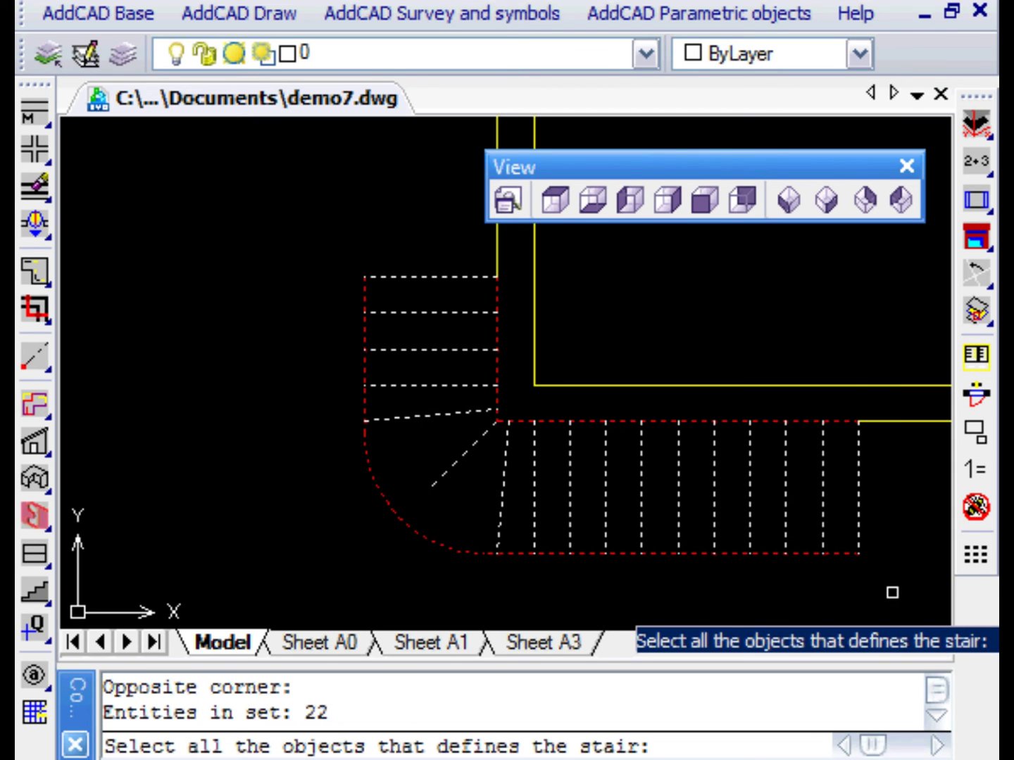
pyautogui.rightClick(800, 588)
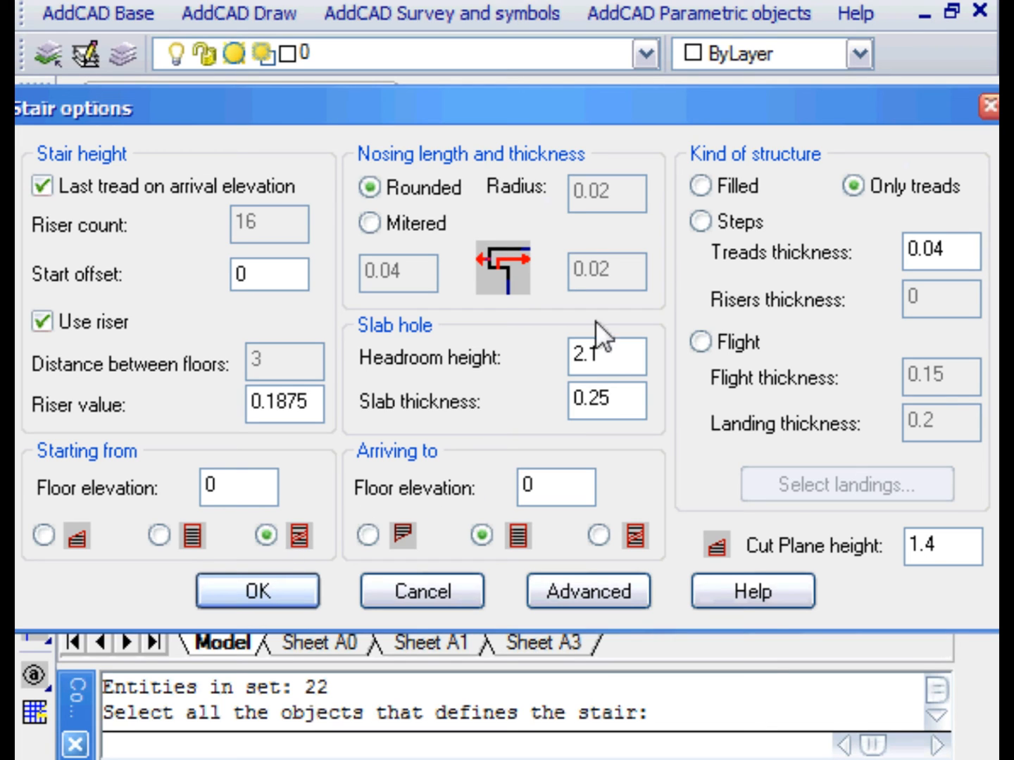
# Choose the Steps structure with 0.3 riser thickness and generate the stair.
pyautogui.click(701, 223)
pyautogui.write('0')
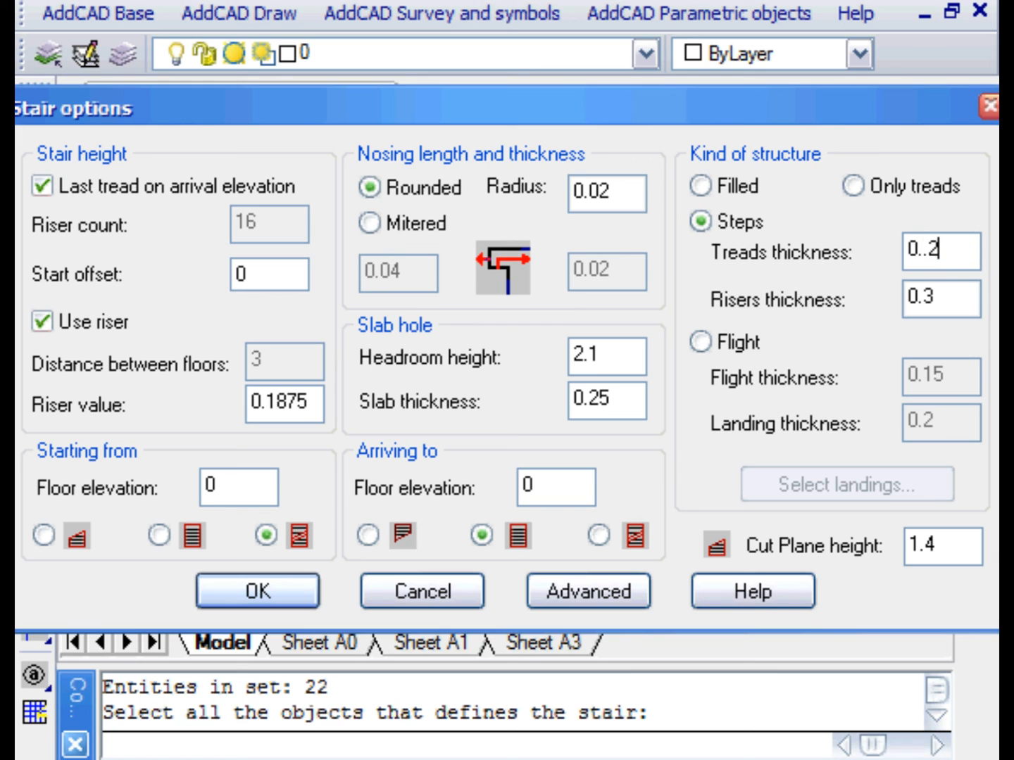
pyautogui.click(262, 592)
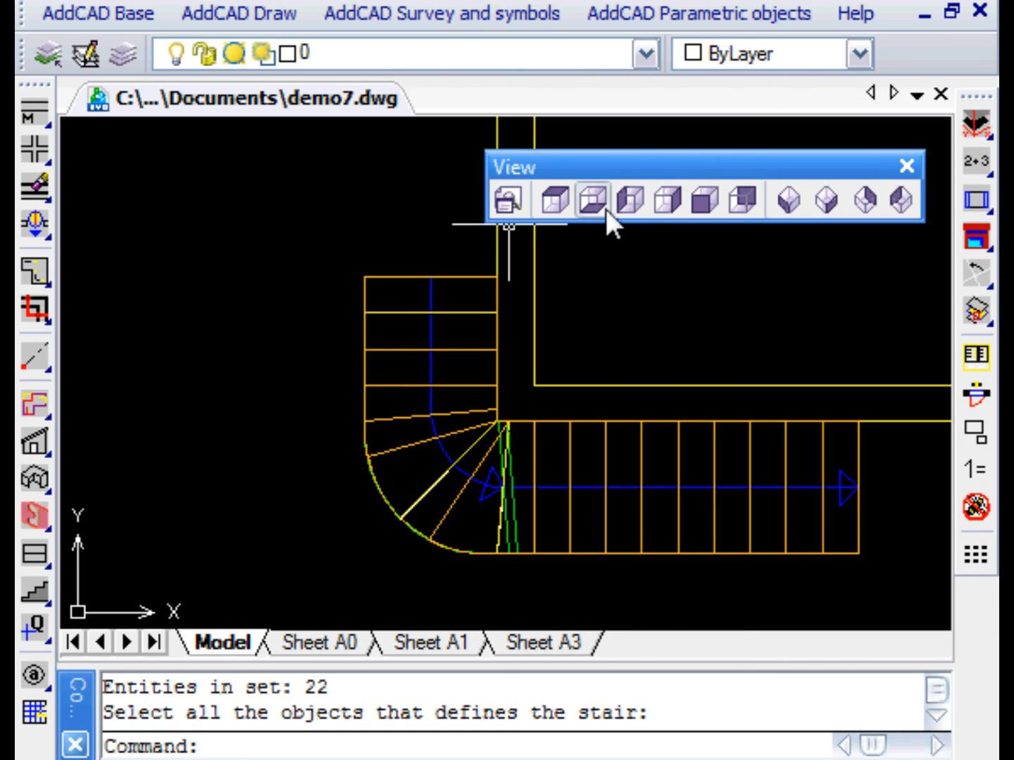